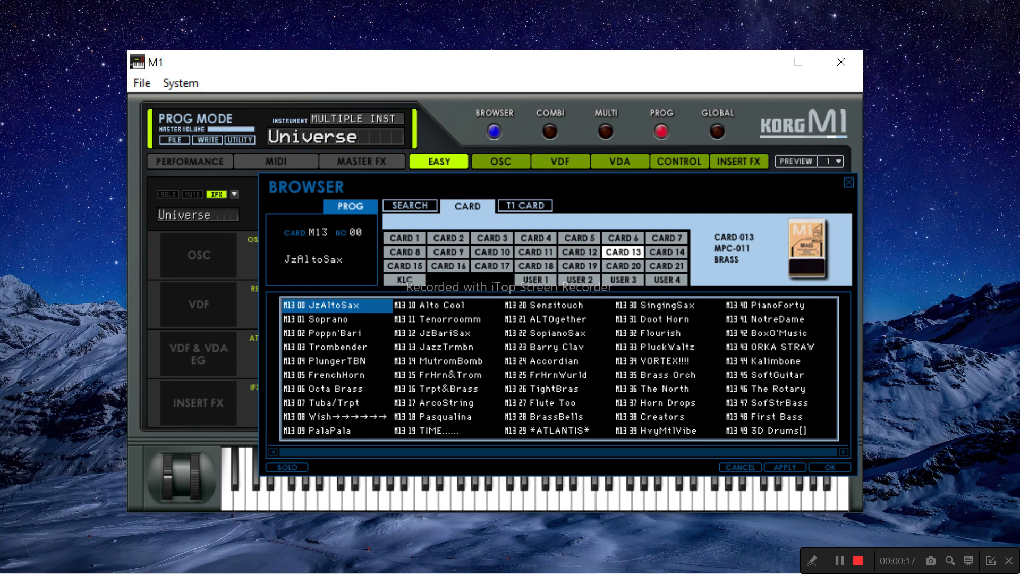
Audition the Card 13 Brass programs one after another, from 01 Soprano through 10 Alto Cool
left_click(337, 320)
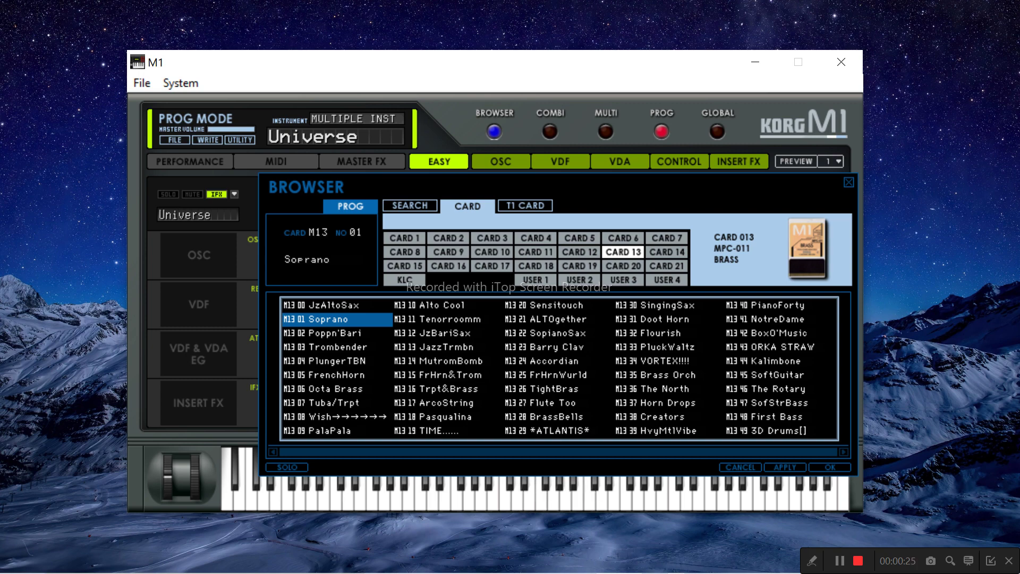
left_click(336, 333)
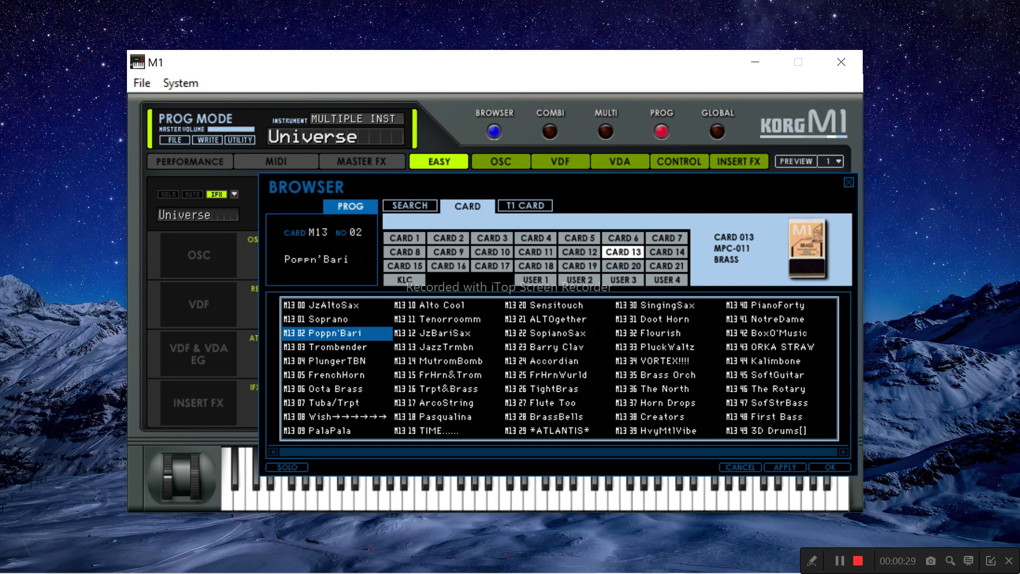
left_click(336, 346)
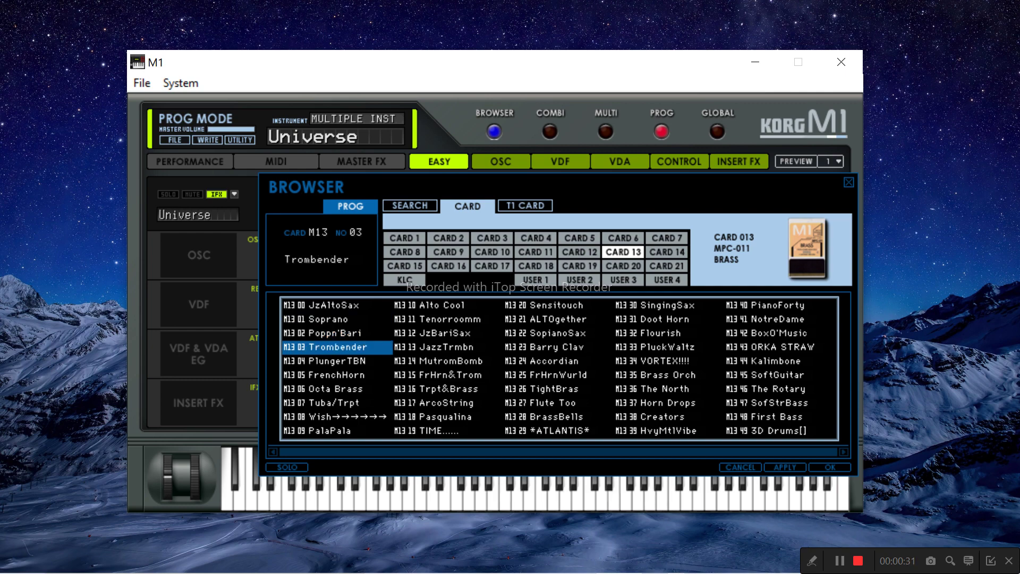
left_click(336, 361)
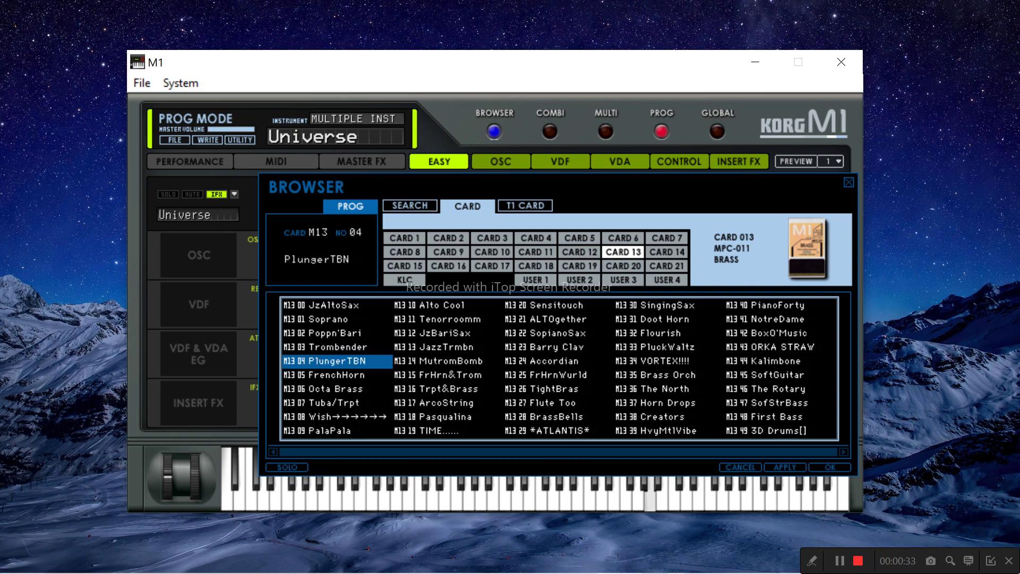
left_click(336, 375)
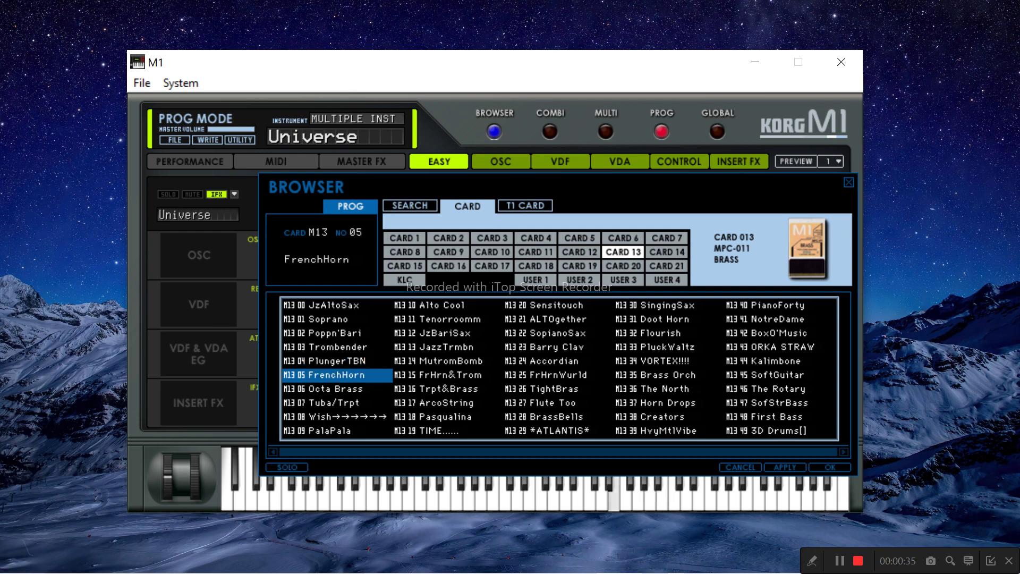
left_click(336, 388)
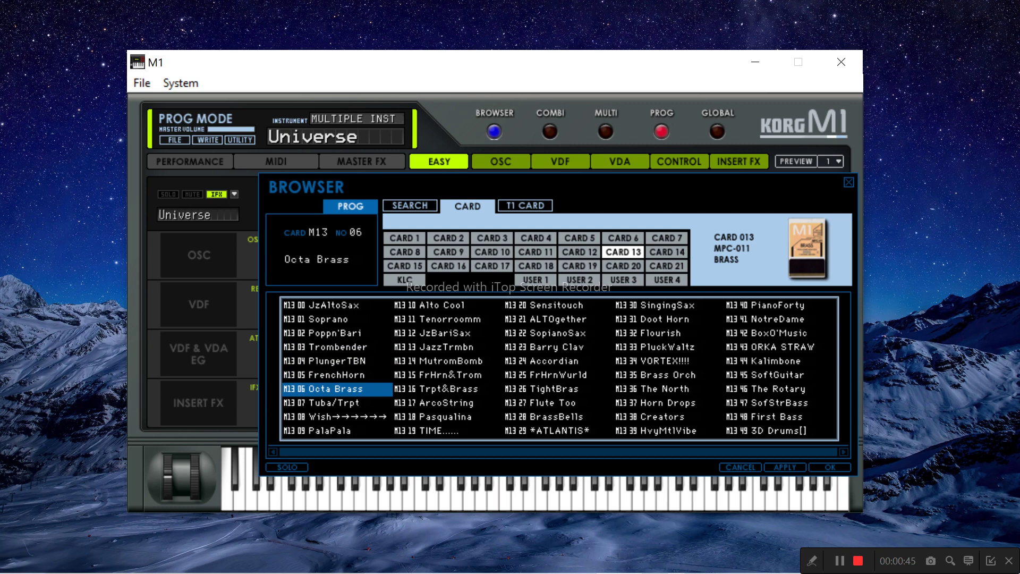
left_click(337, 402)
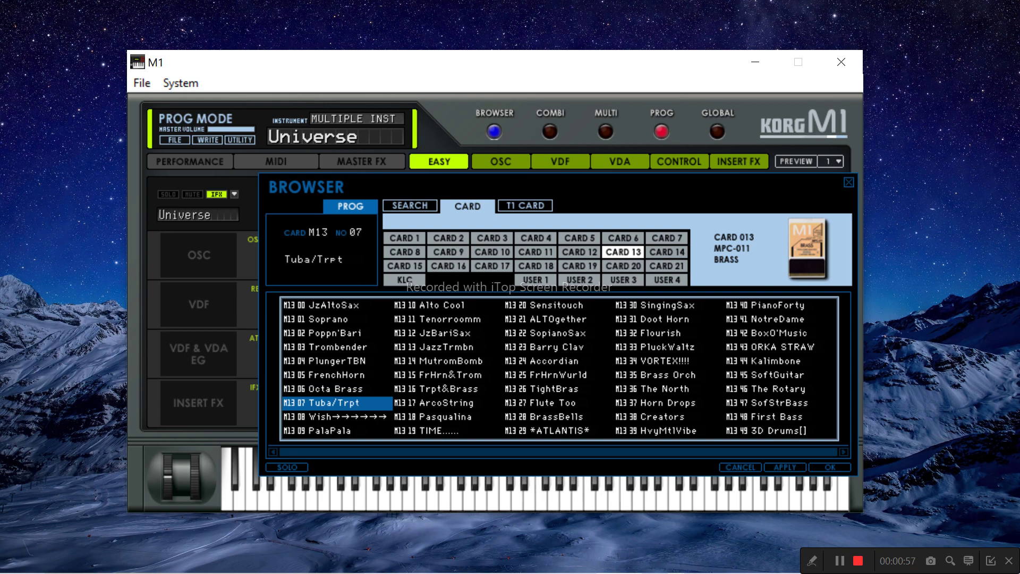
left_click(336, 417)
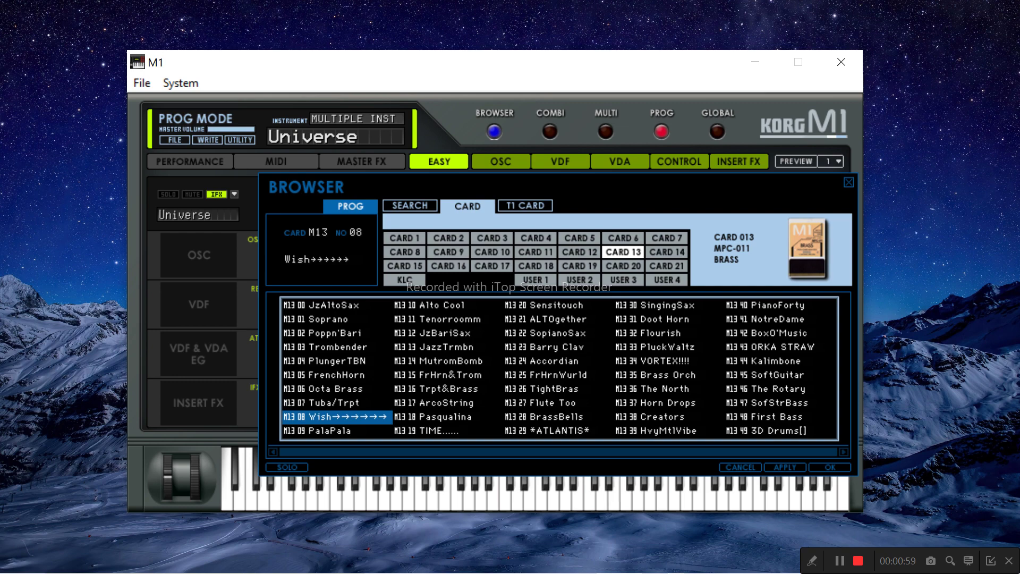
key("Down")
key("Down")
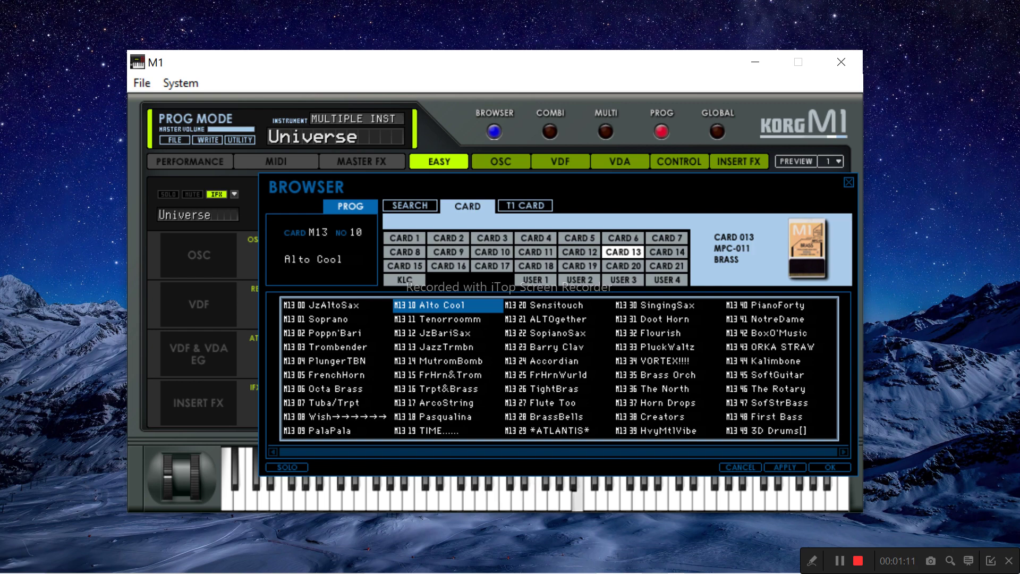
Audition Card 13 Brass programs 11 Tenorroomm through 19 TIME...... in sequence
left_click(447, 320)
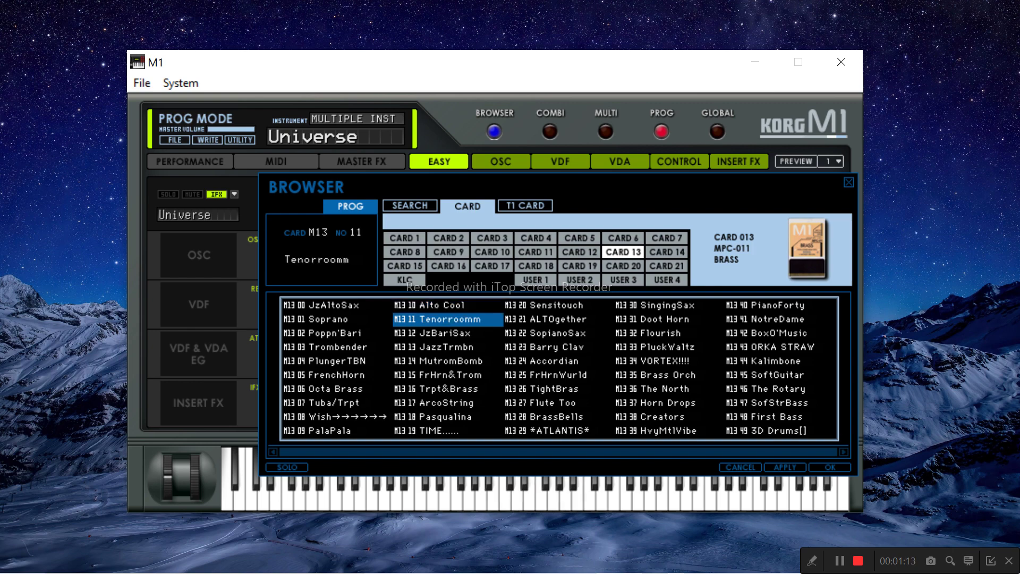
left_click(448, 333)
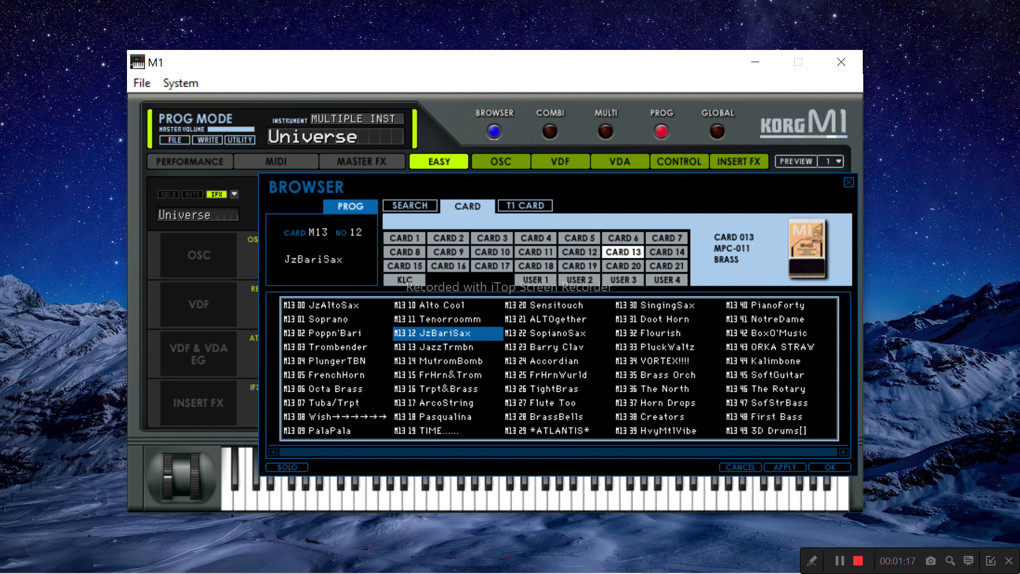
left_click(447, 347)
left_click(448, 361)
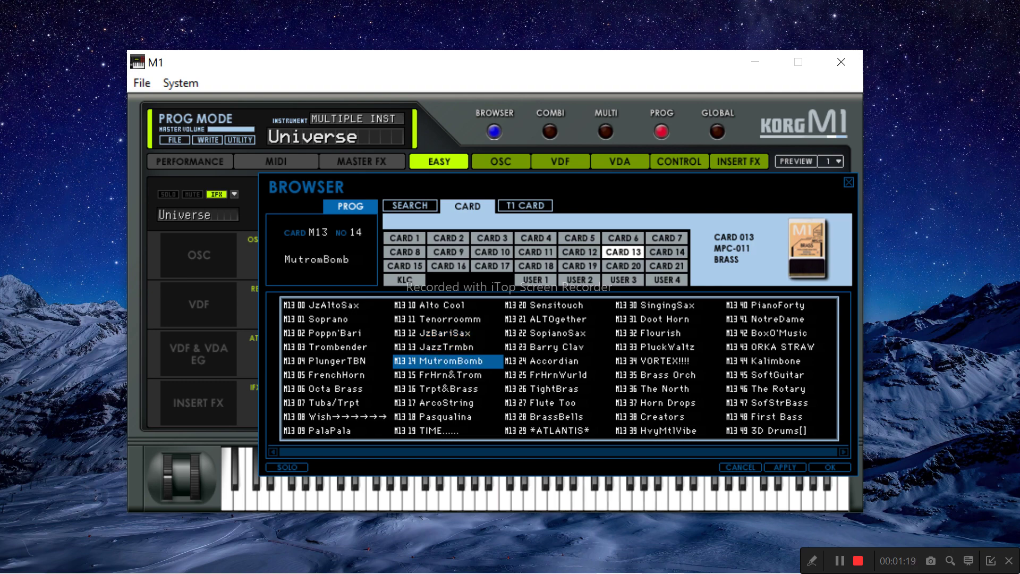
left_click(447, 375)
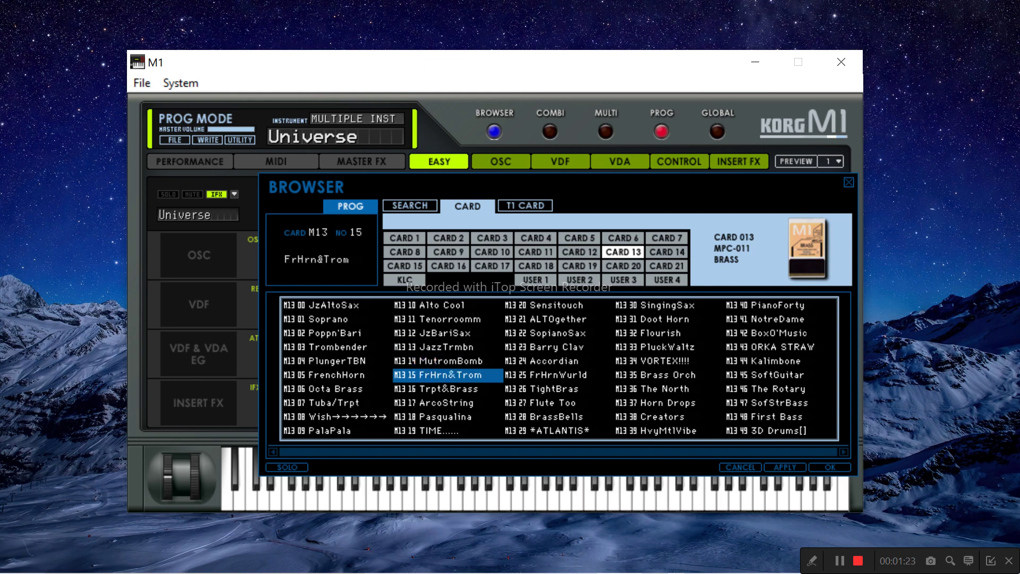
left_click(447, 389)
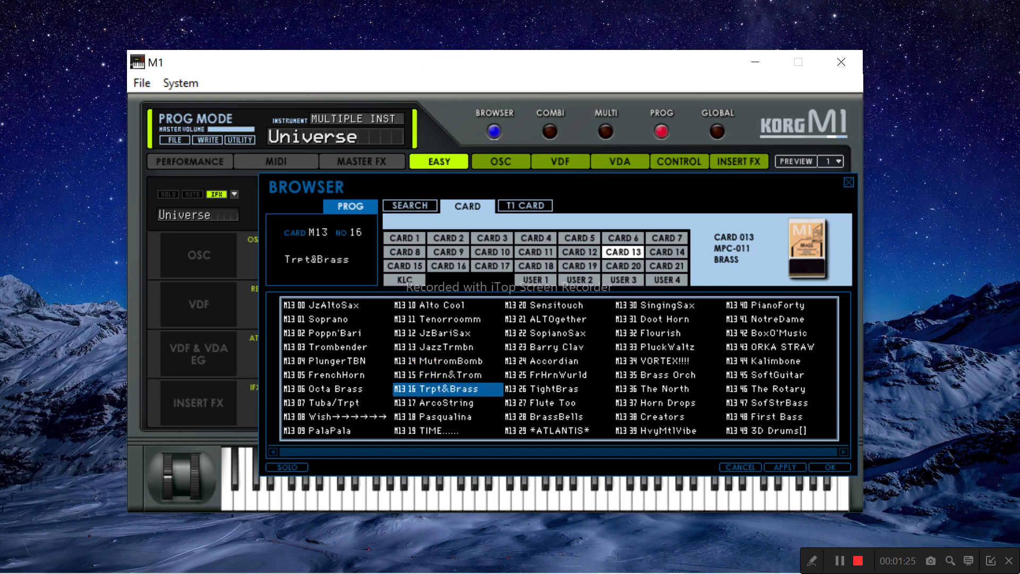
left_click(447, 402)
left_click(447, 417)
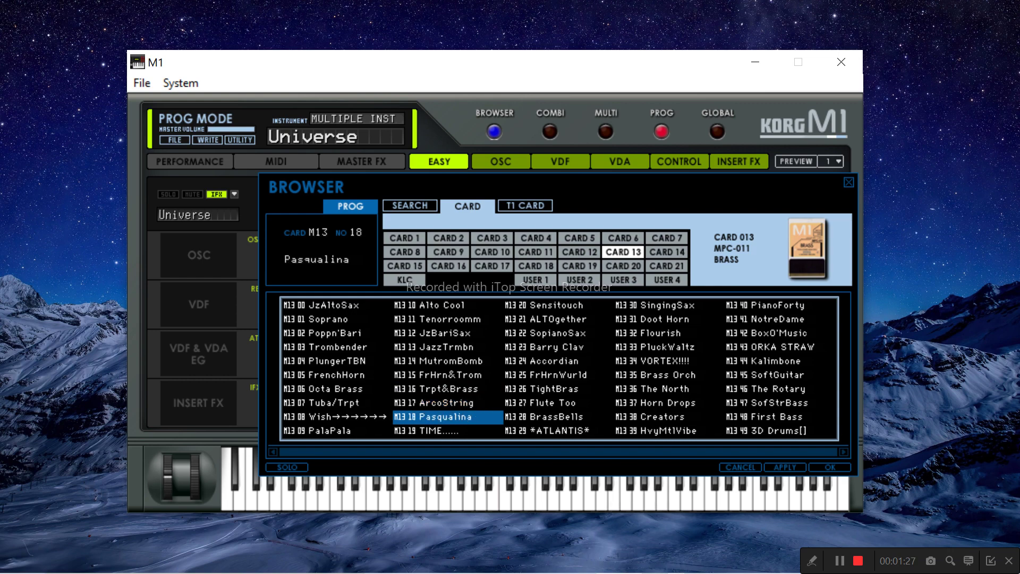
left_click(448, 431)
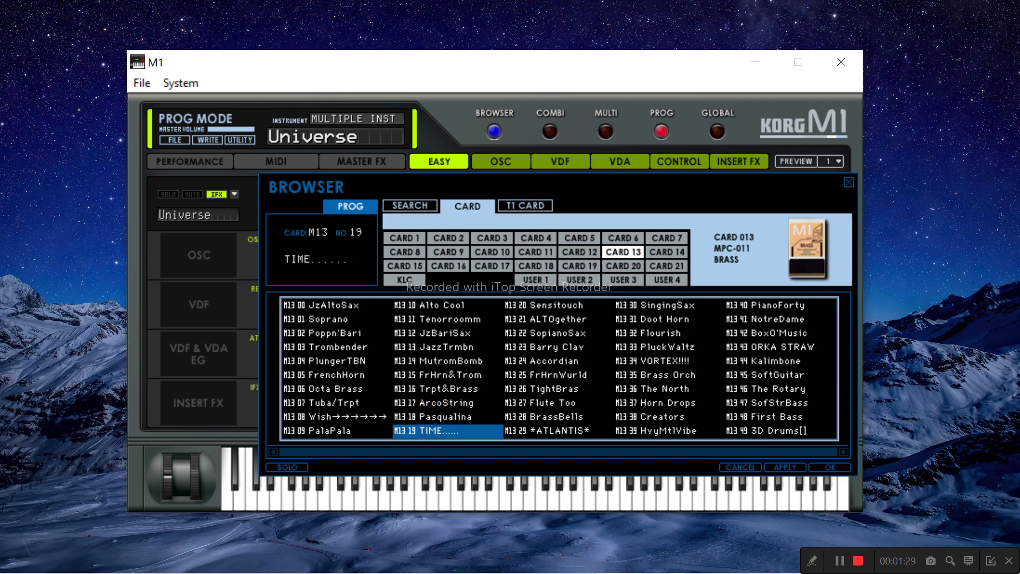
Audition Card 13 Brass programs 20 Sensitouch through 29 *ATLANTIS* in sequence
left_click(558, 306)
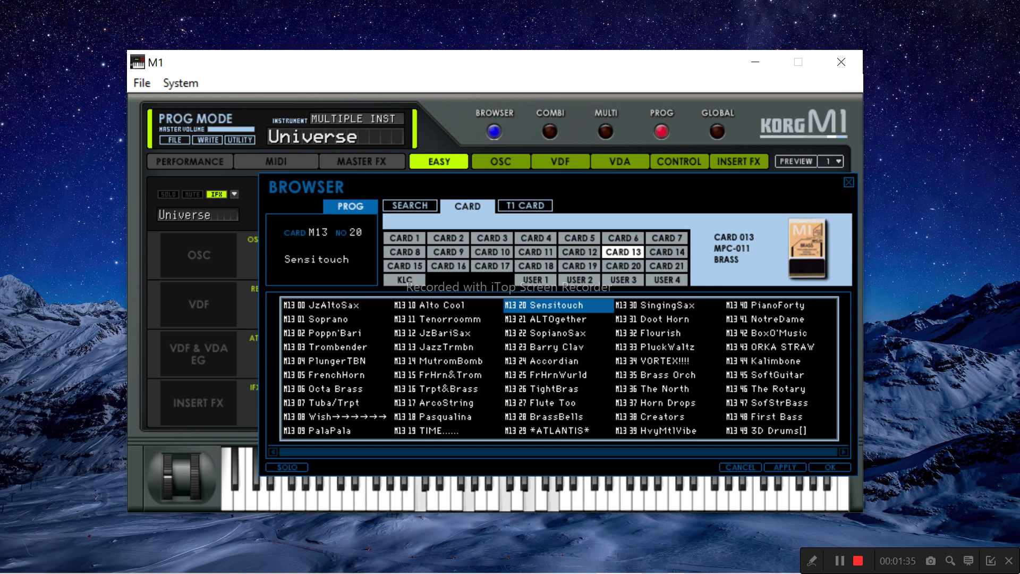
left_click(558, 319)
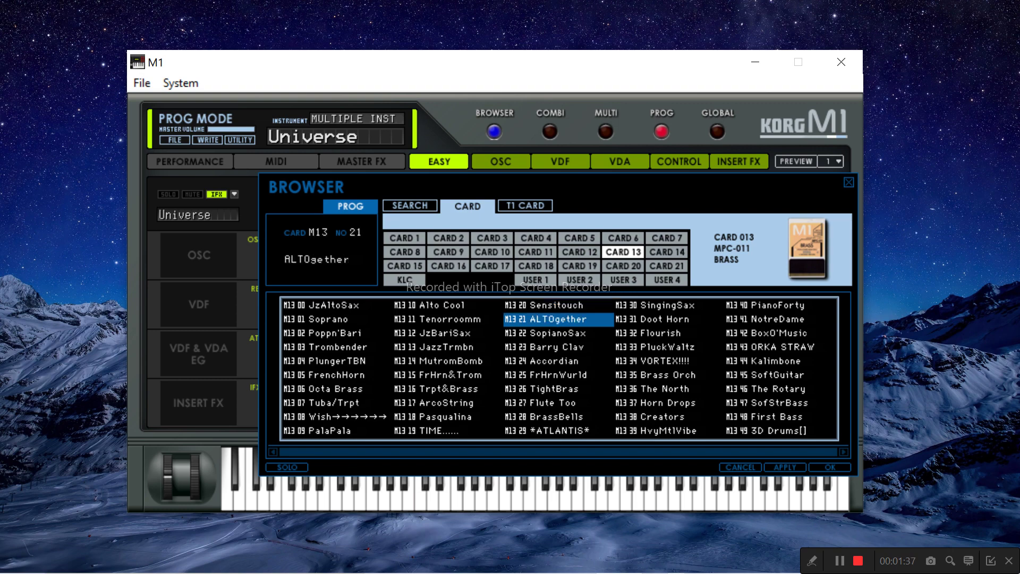
left_click(557, 333)
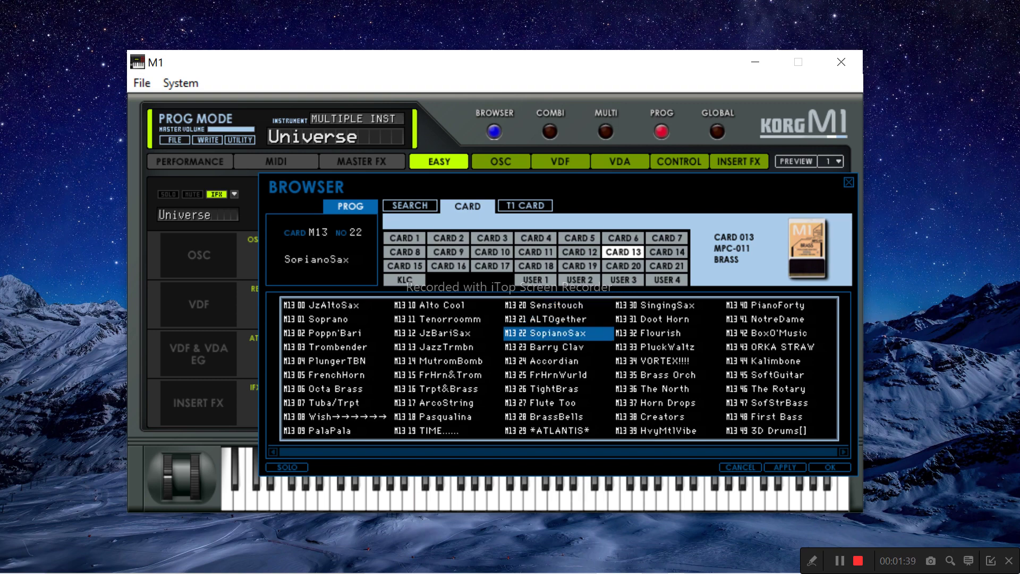
left_click(557, 347)
left_click(558, 361)
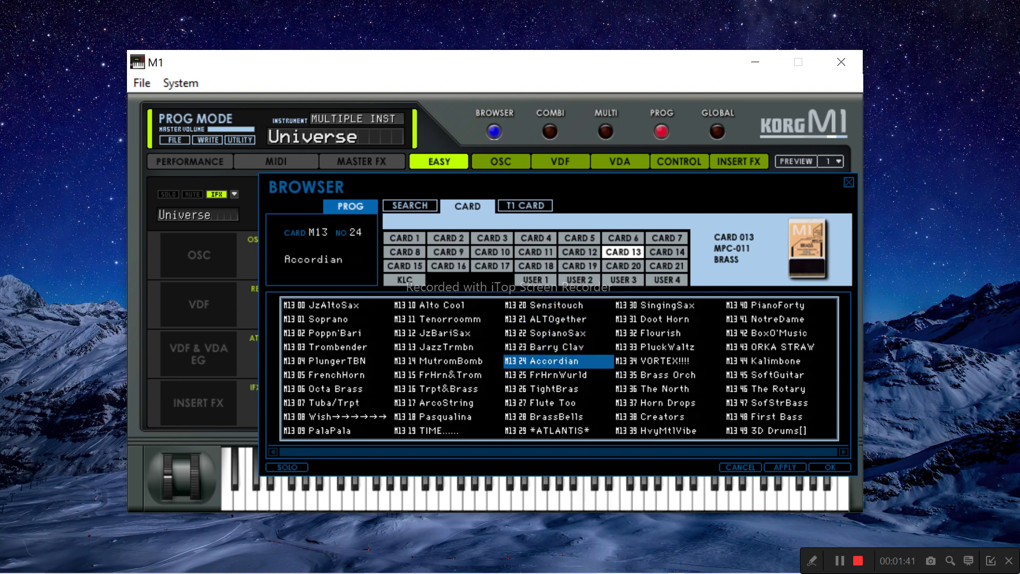
left_click(558, 375)
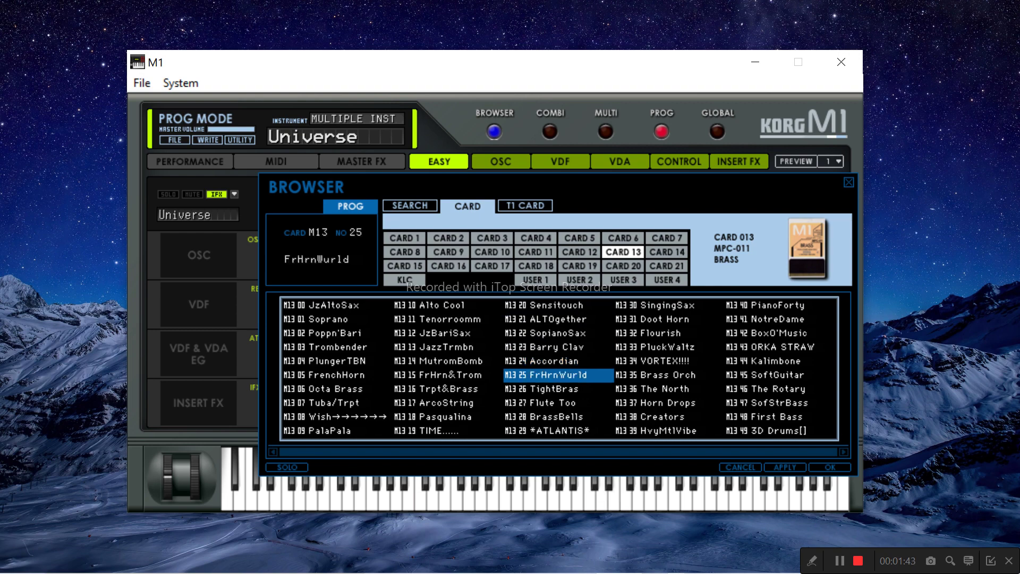
left_click(558, 389)
left_click(558, 403)
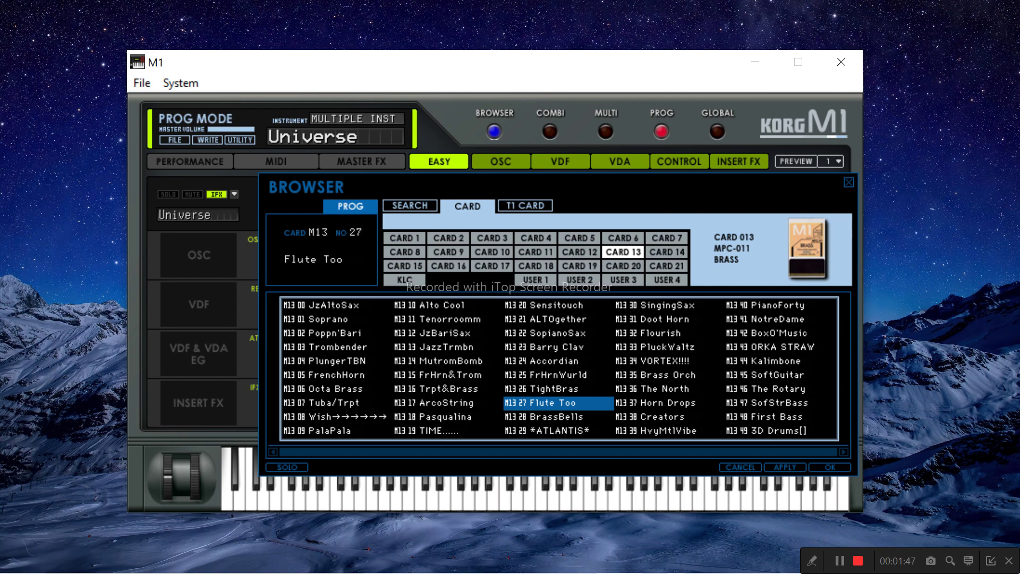
left_click(557, 417)
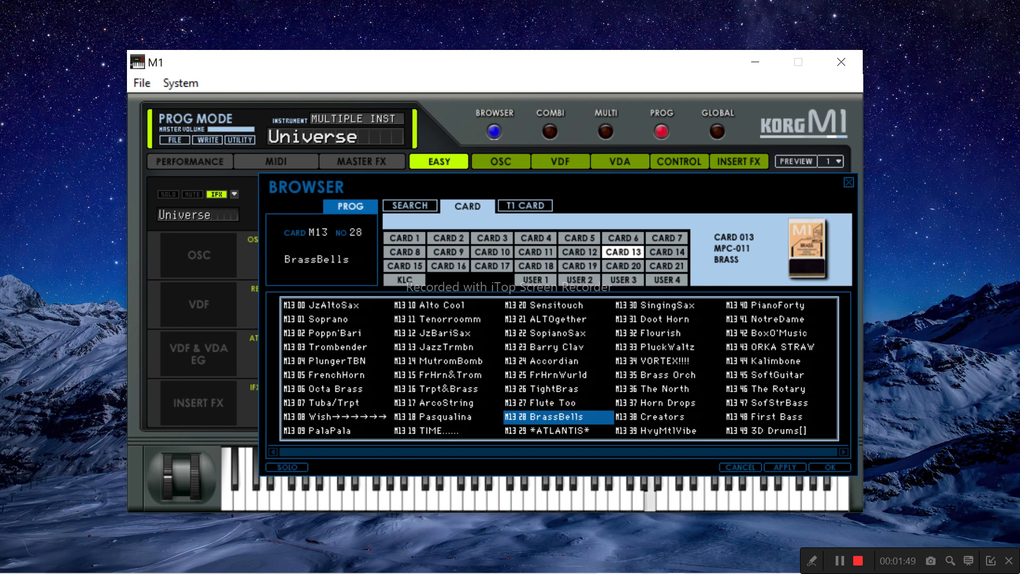
left_click(558, 431)
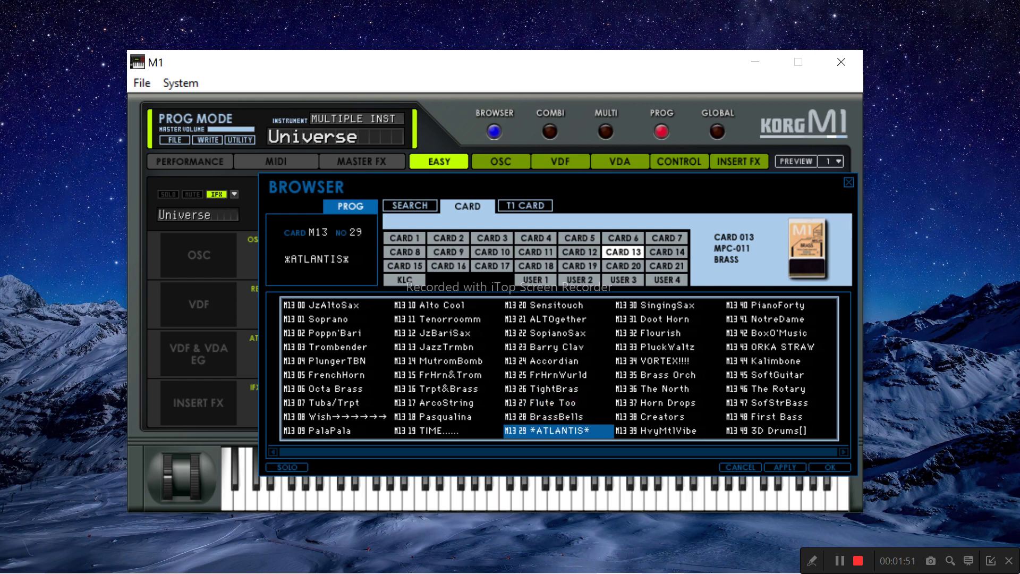
Audition Card 13 Brass programs 30 SingingSax through 39 HvyMtlVibe in sequence
left_click(668, 305)
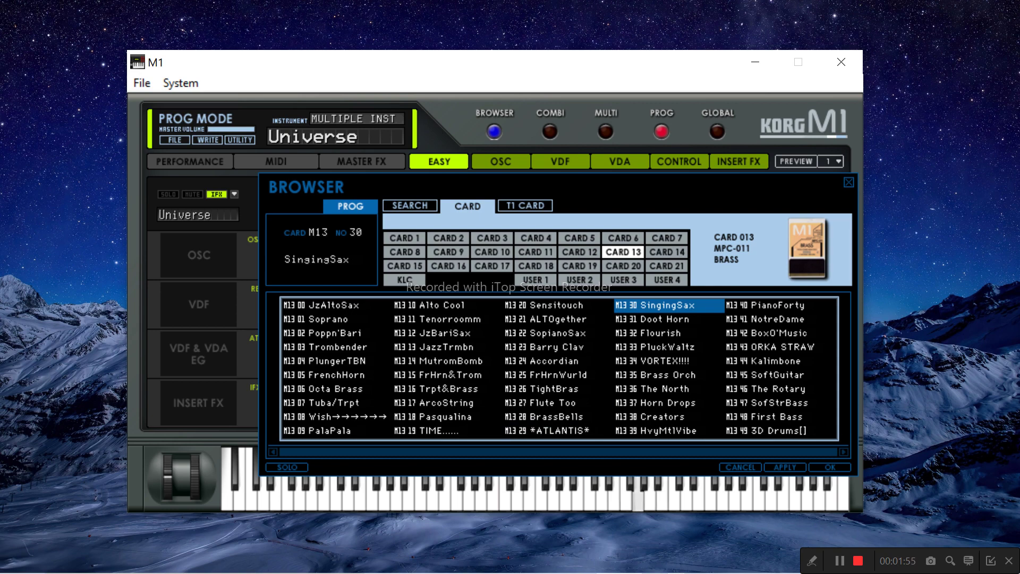
left_click(668, 320)
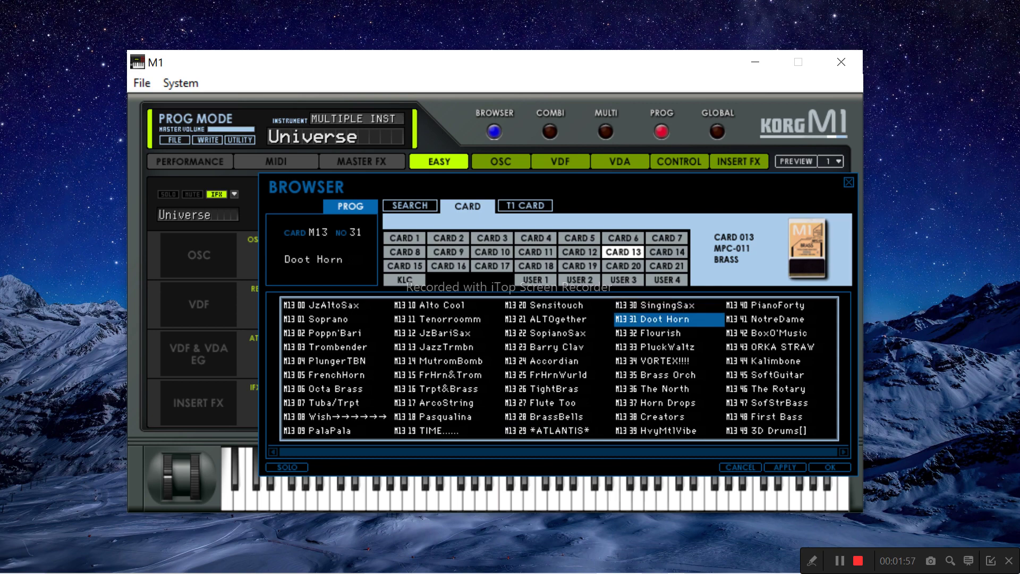
left_click(668, 333)
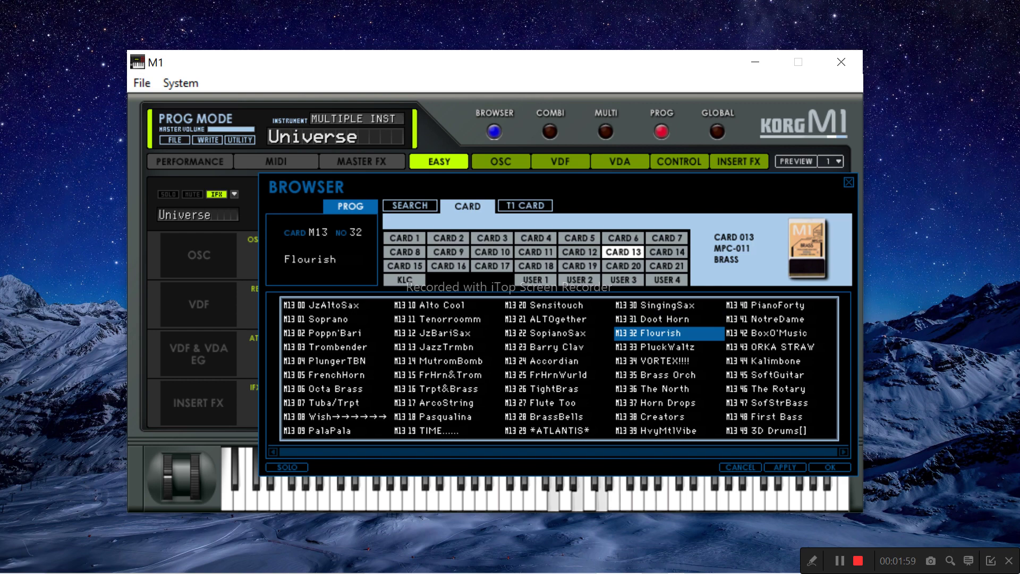
left_click(668, 347)
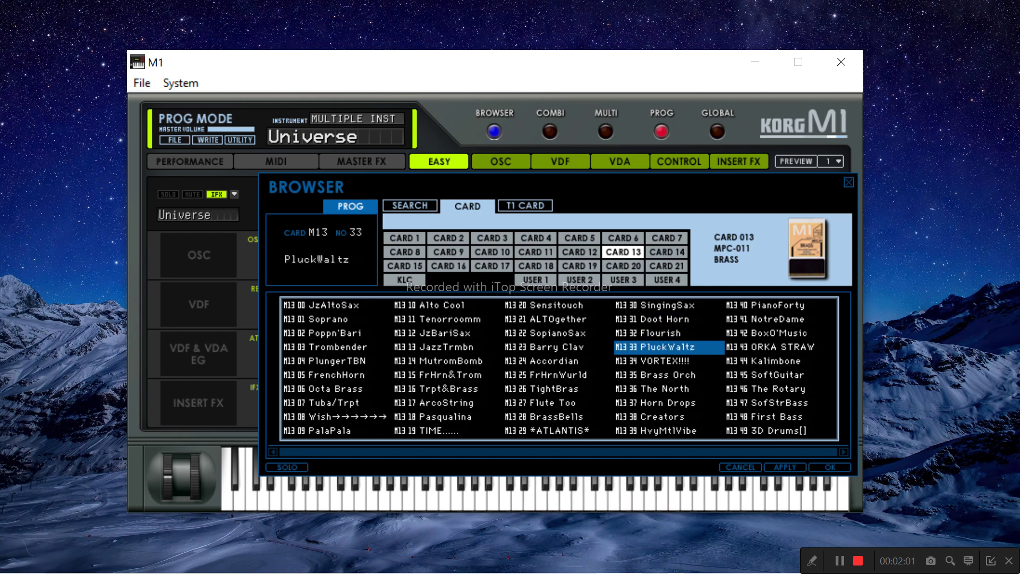
left_click(668, 361)
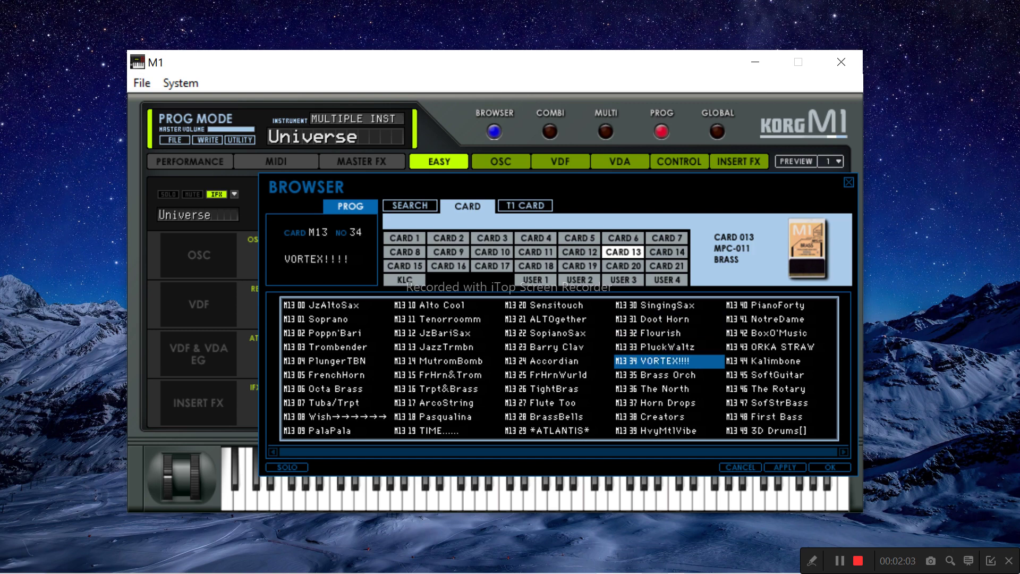
left_click(668, 375)
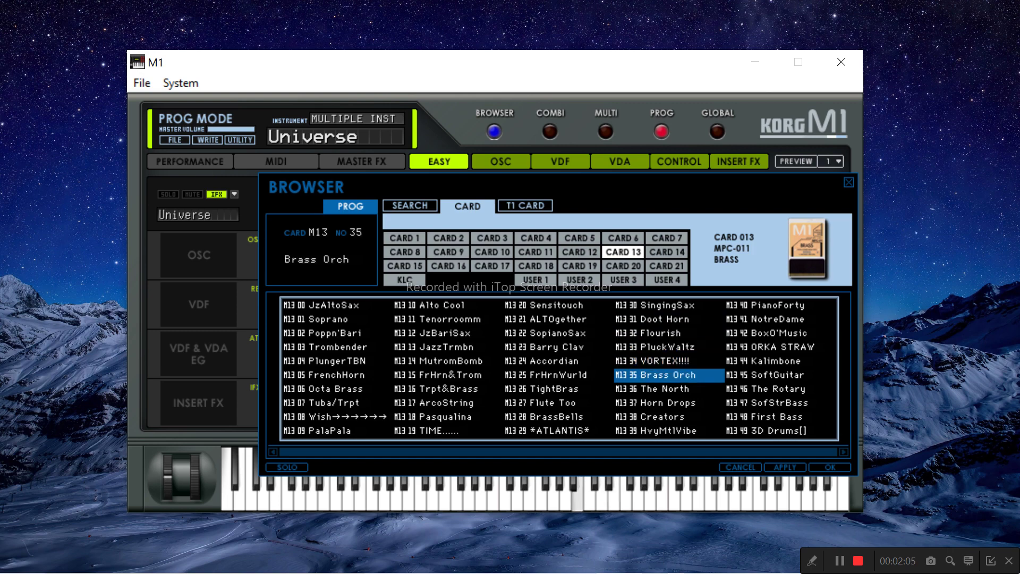
left_click(668, 389)
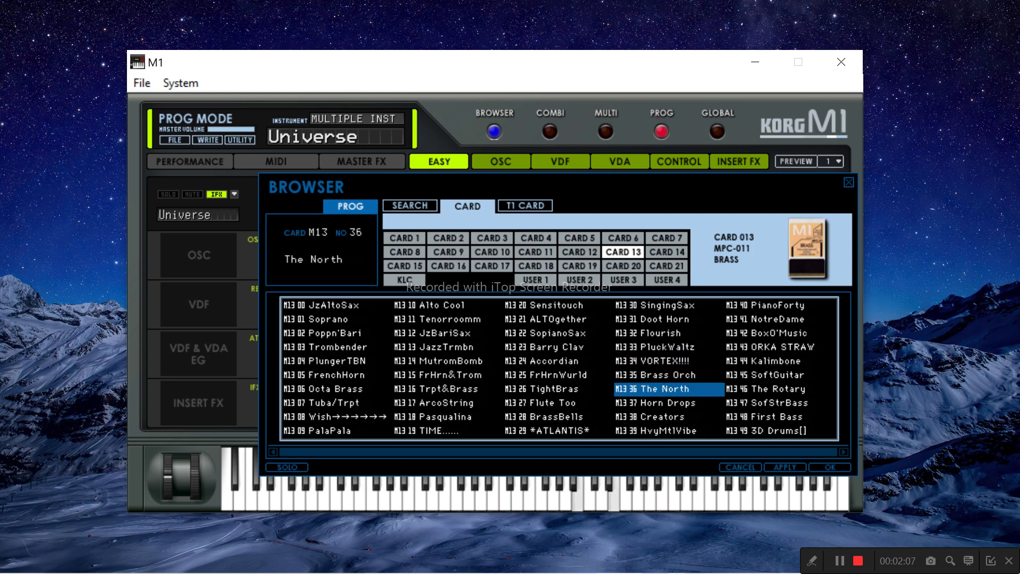
left_click(669, 403)
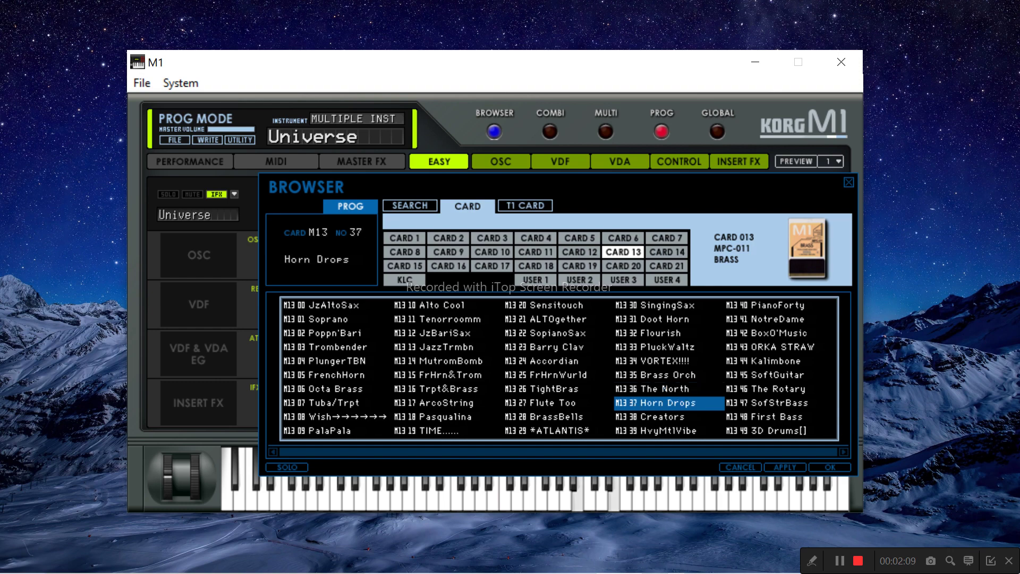
left_click(668, 417)
left_click(668, 431)
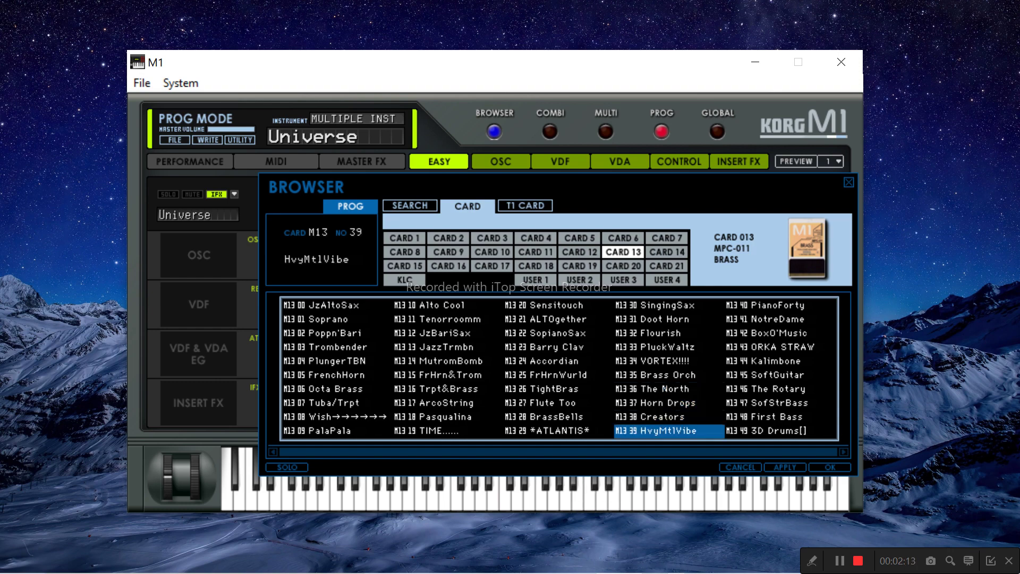
Audition Card 13 Brass programs 40 PianoForty through 49 3D Drums[] in sequence
left_click(779, 305)
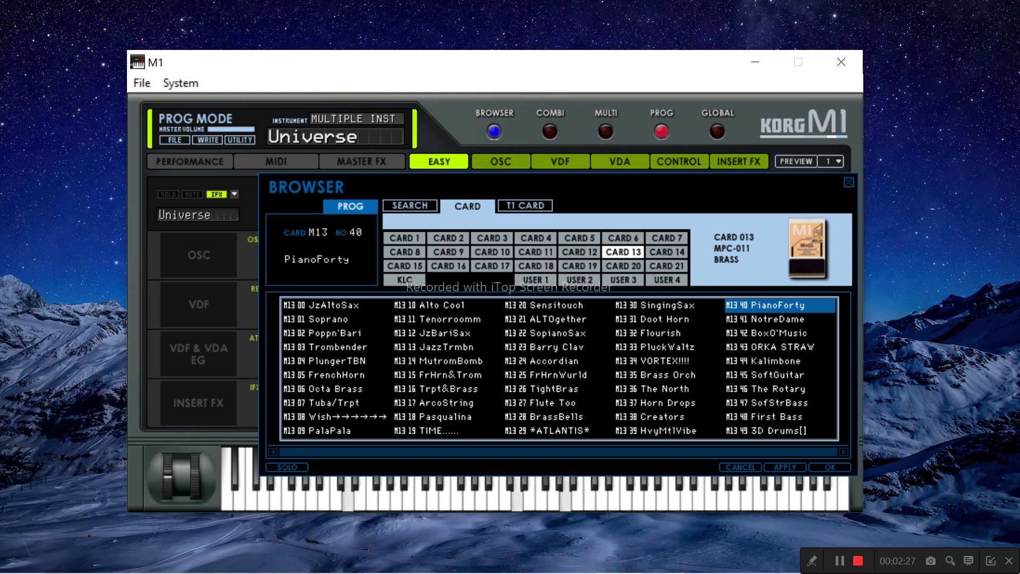
left_click(779, 320)
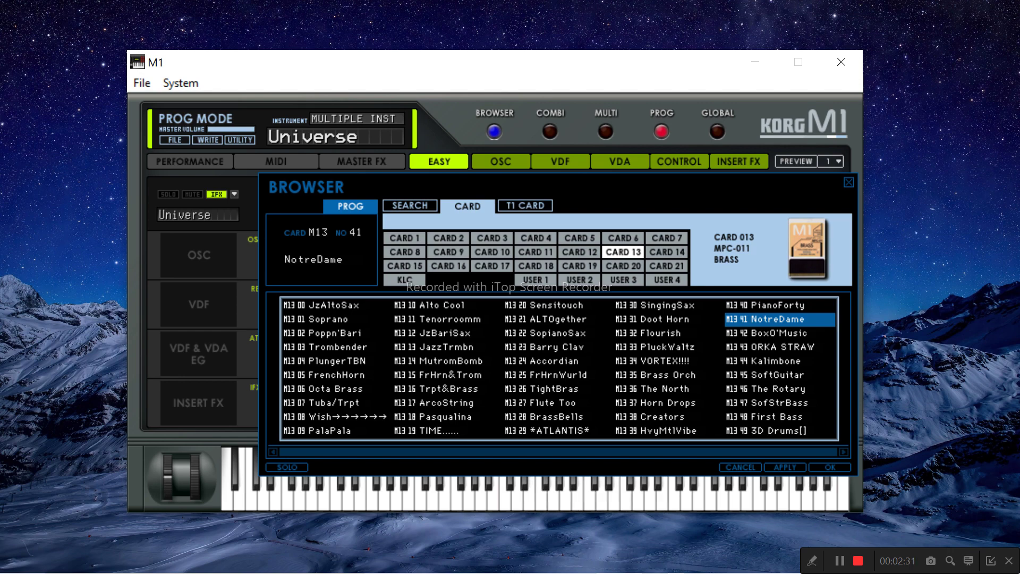
left_click(779, 334)
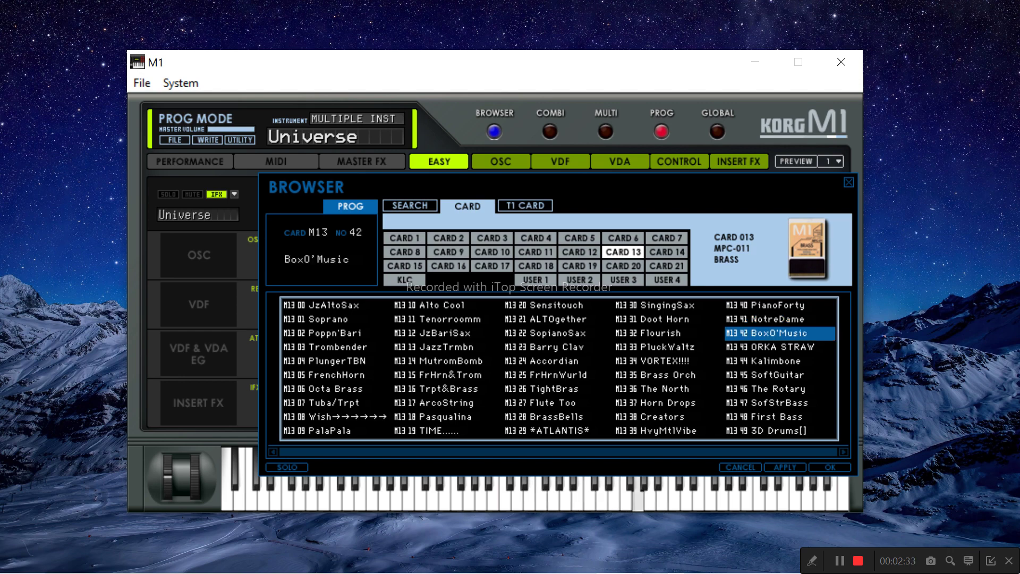
left_click(779, 347)
left_click(780, 361)
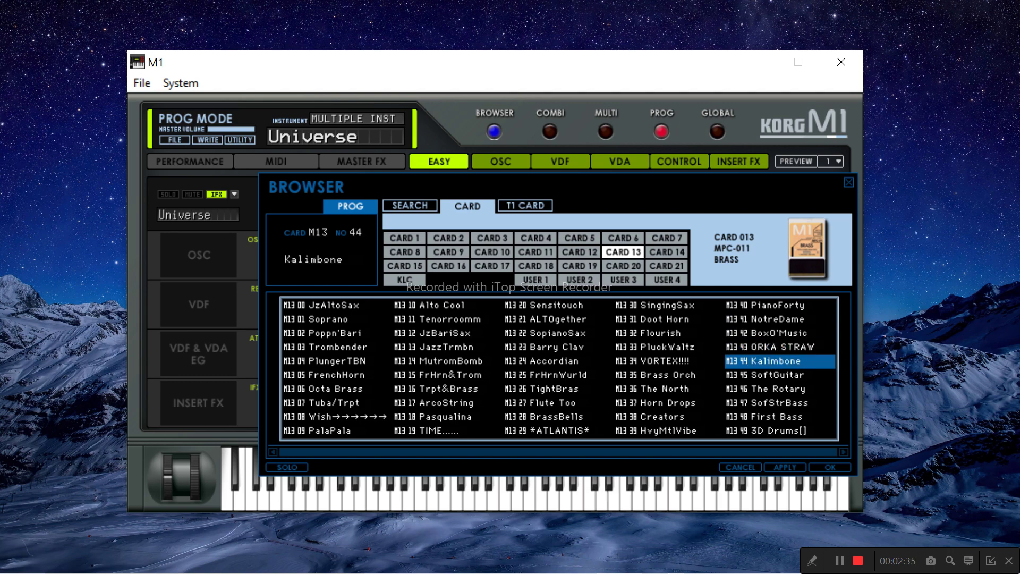
left_click(779, 375)
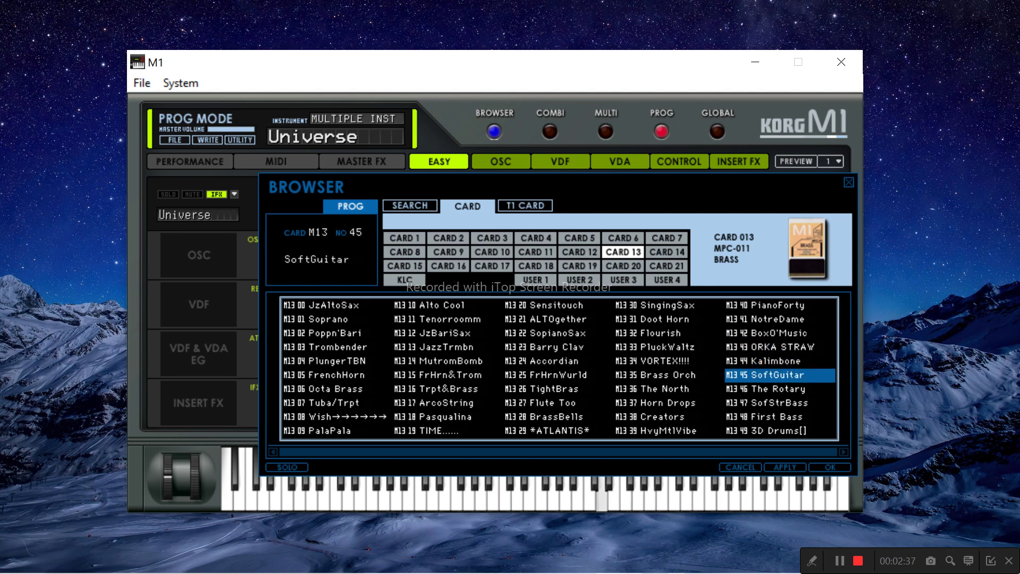
left_click(779, 389)
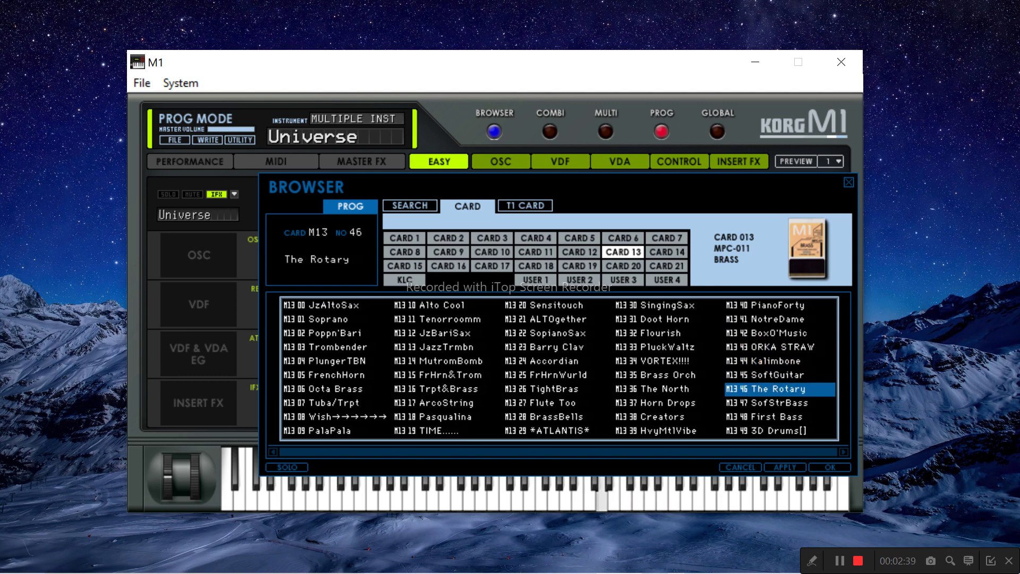
left_click(779, 403)
left_click(780, 417)
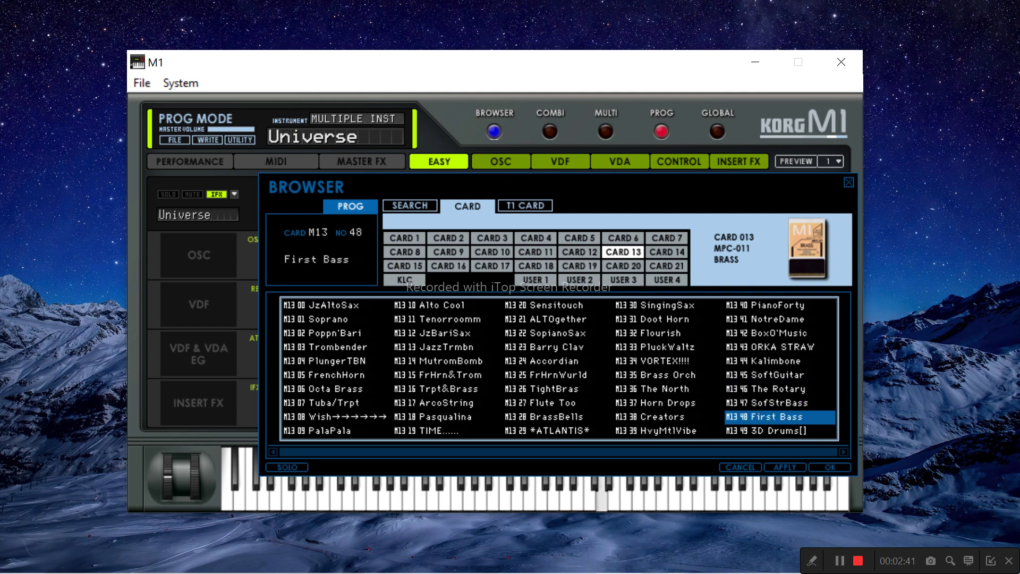
left_click(779, 431)
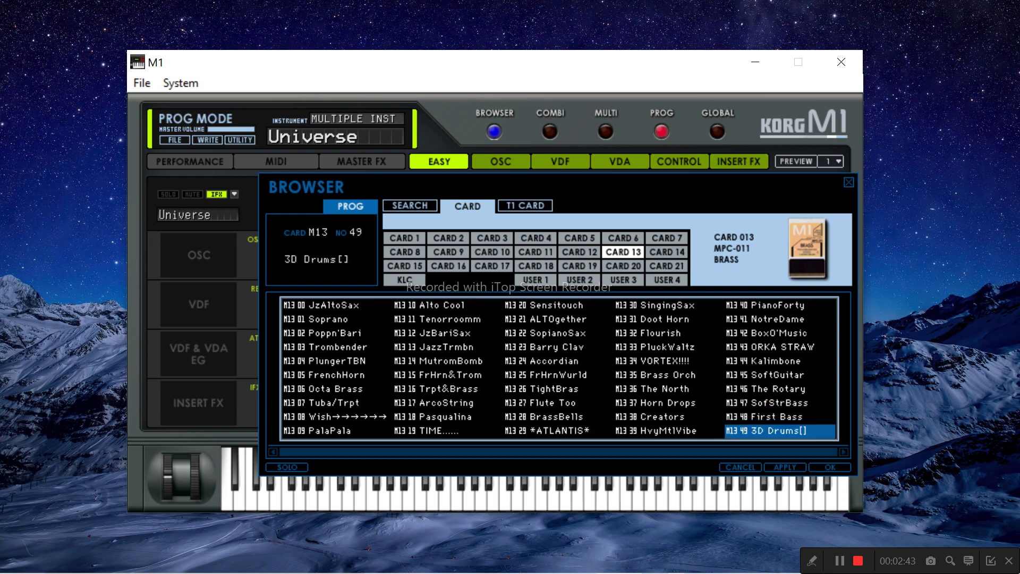
Switch to the Card 14 Synth 3 (MPC-012) sound card and audition its programs 00 Orient through 09 Mellow
left_click(667, 252)
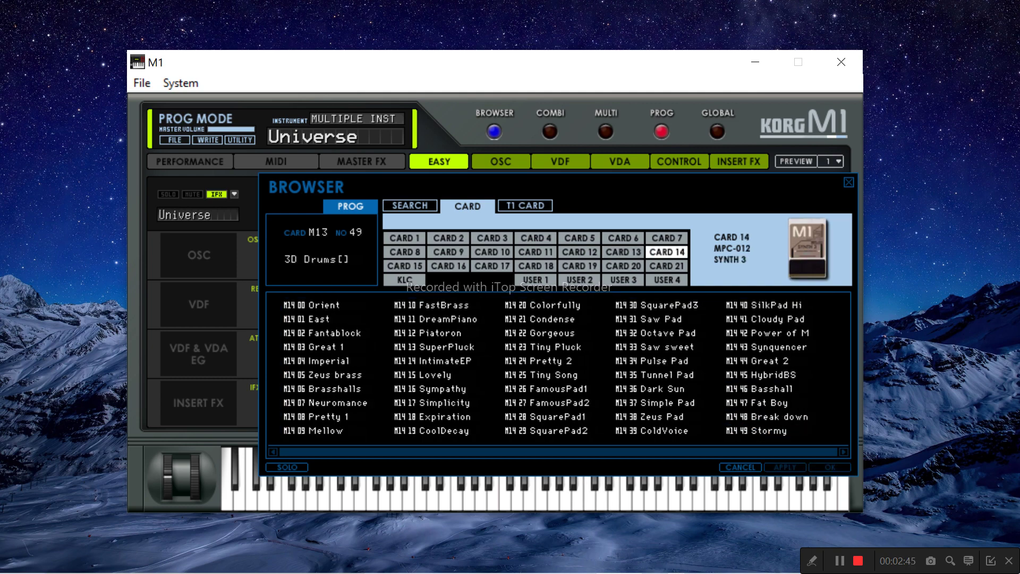
left_click(324, 306)
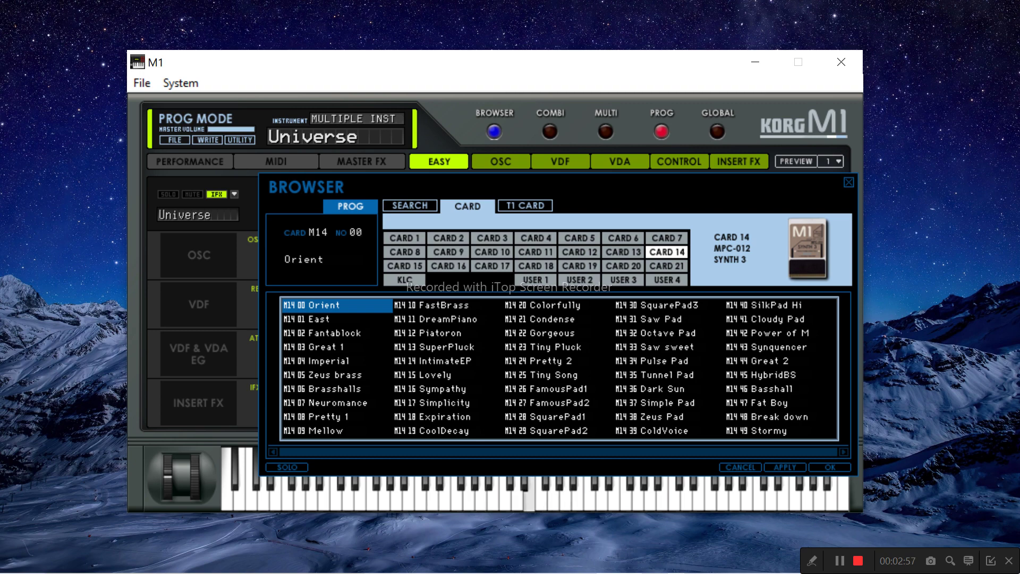
left_click(336, 319)
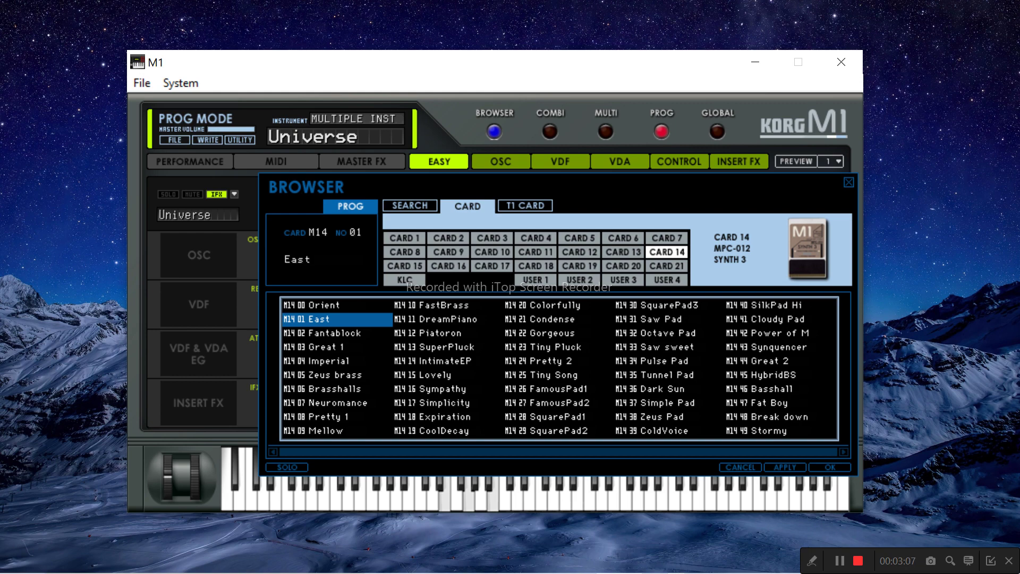
left_click(335, 333)
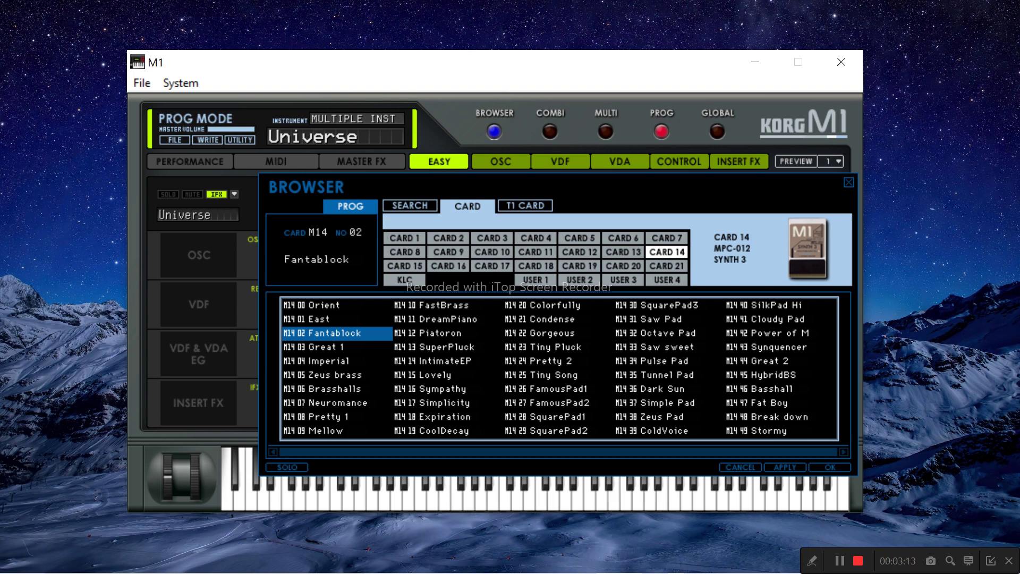
left_click(326, 348)
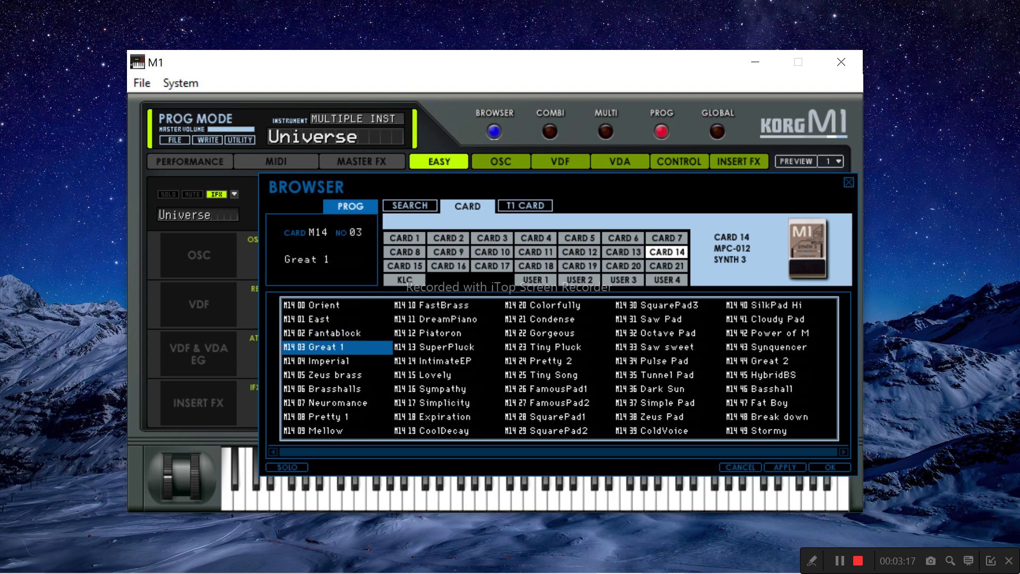
left_click(328, 361)
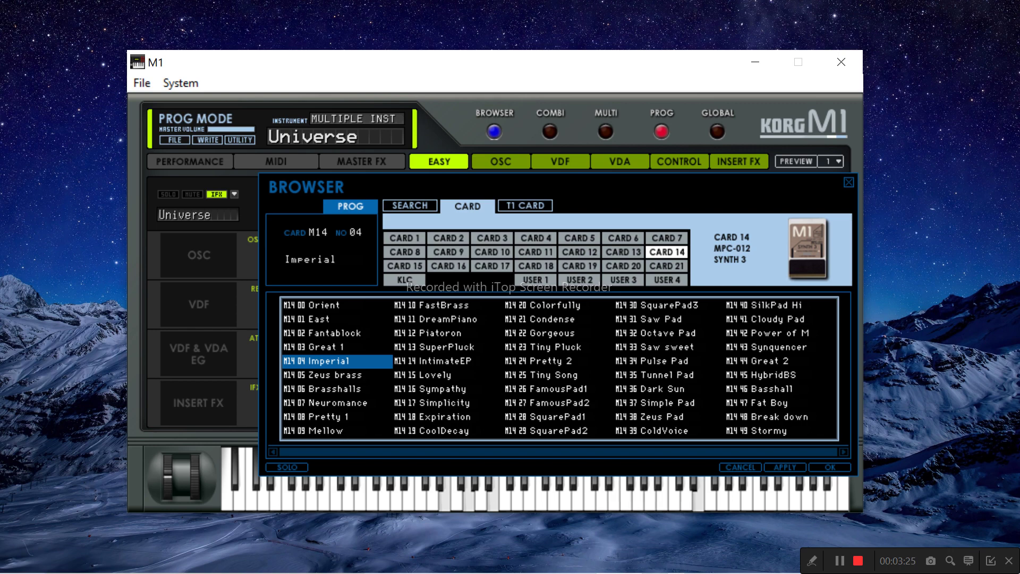
left_click(336, 375)
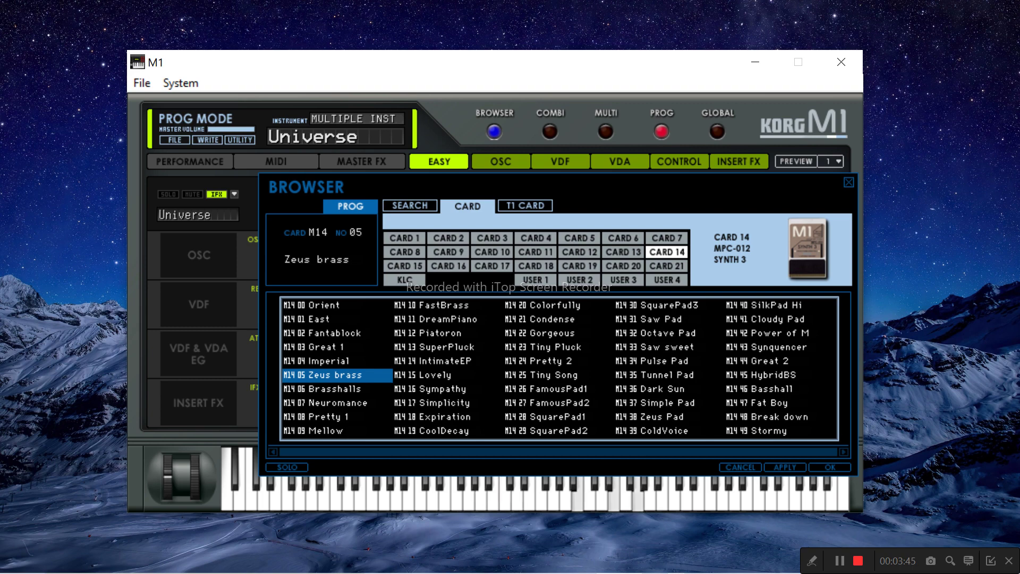
left_click(337, 389)
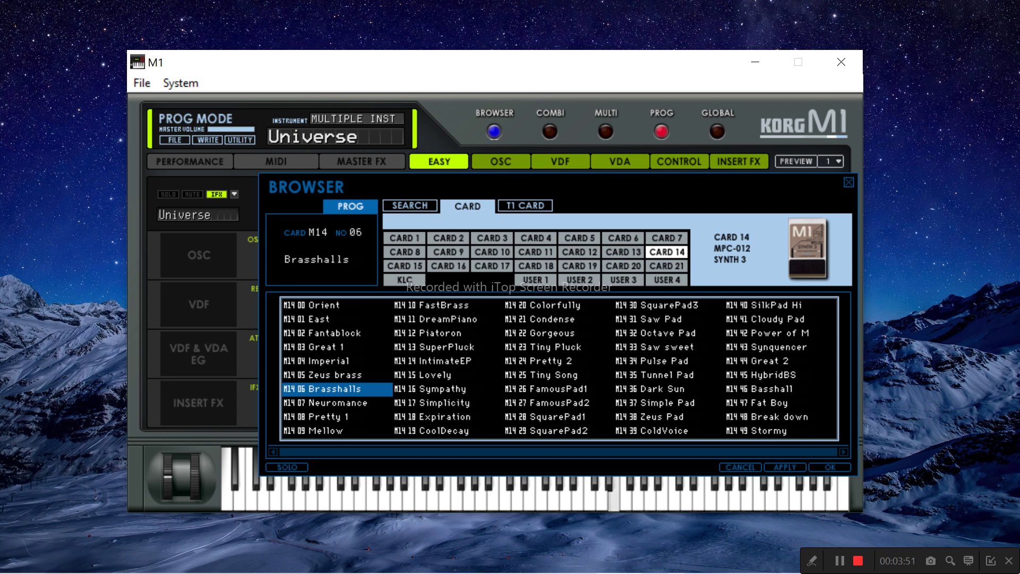
left_click(336, 404)
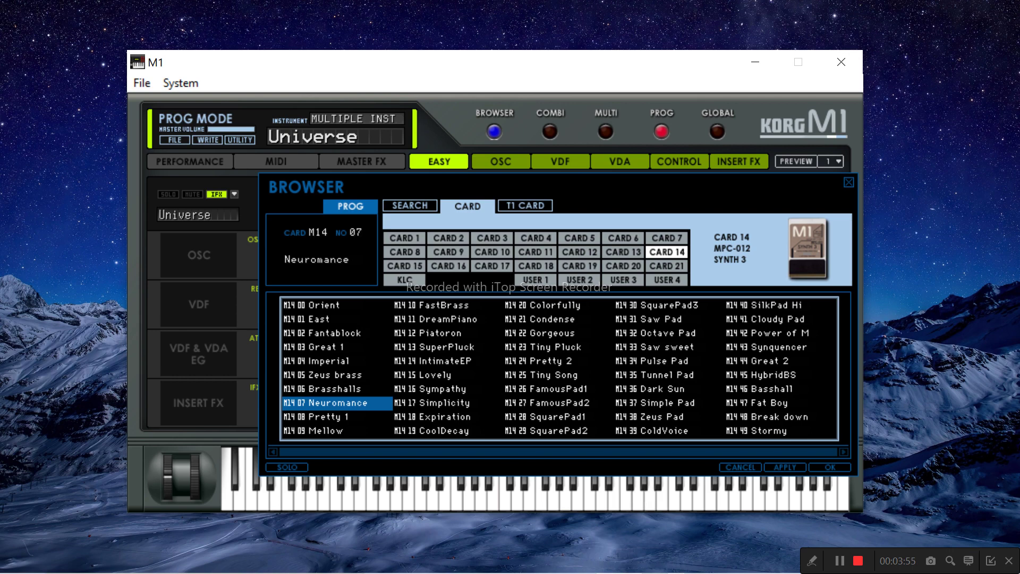
left_click(337, 416)
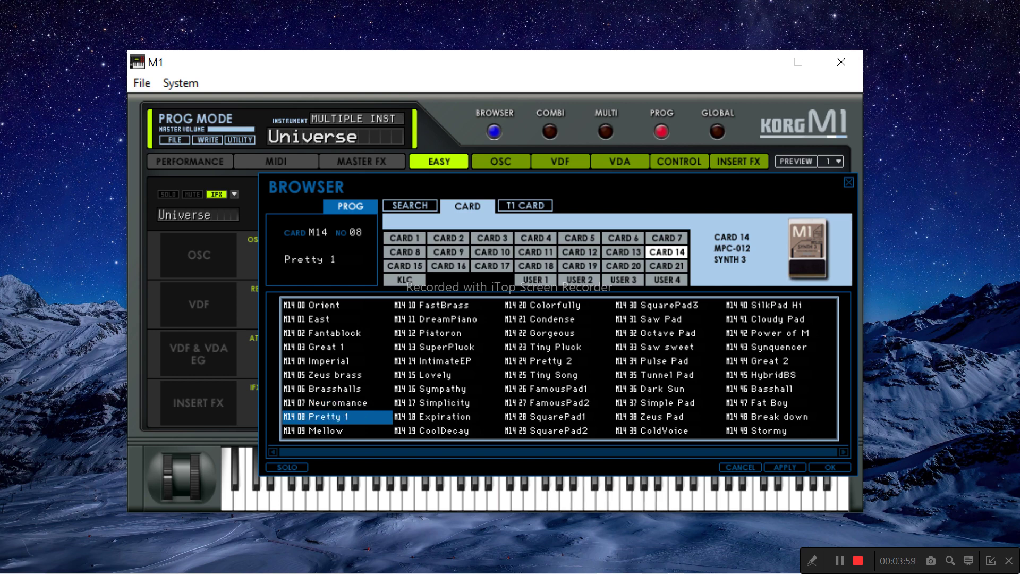
left_click(336, 431)
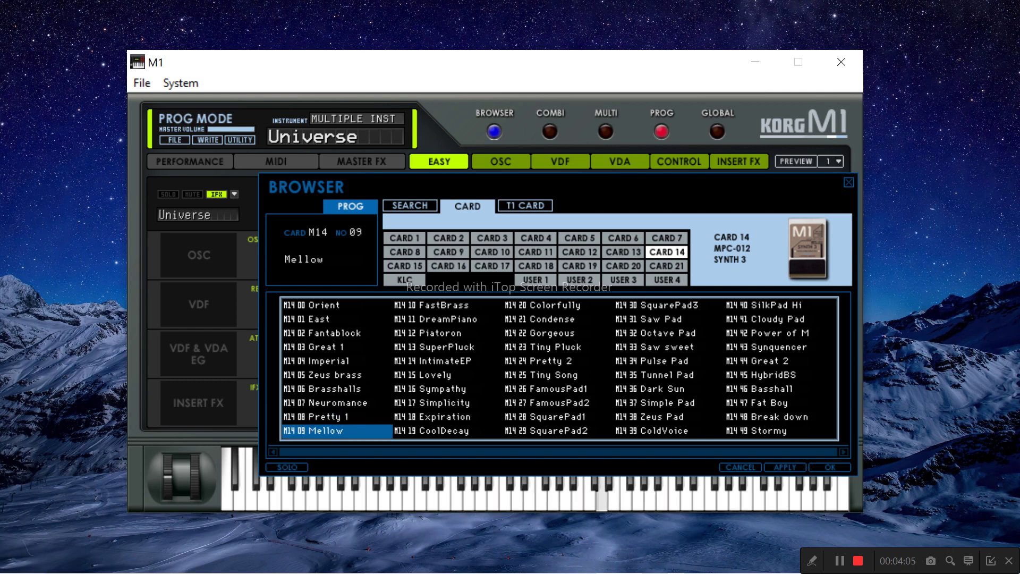
Audition Card 14 Synth 3 programs 10 FastBrass through 19 CoolDecay in sequence
left_click(448, 305)
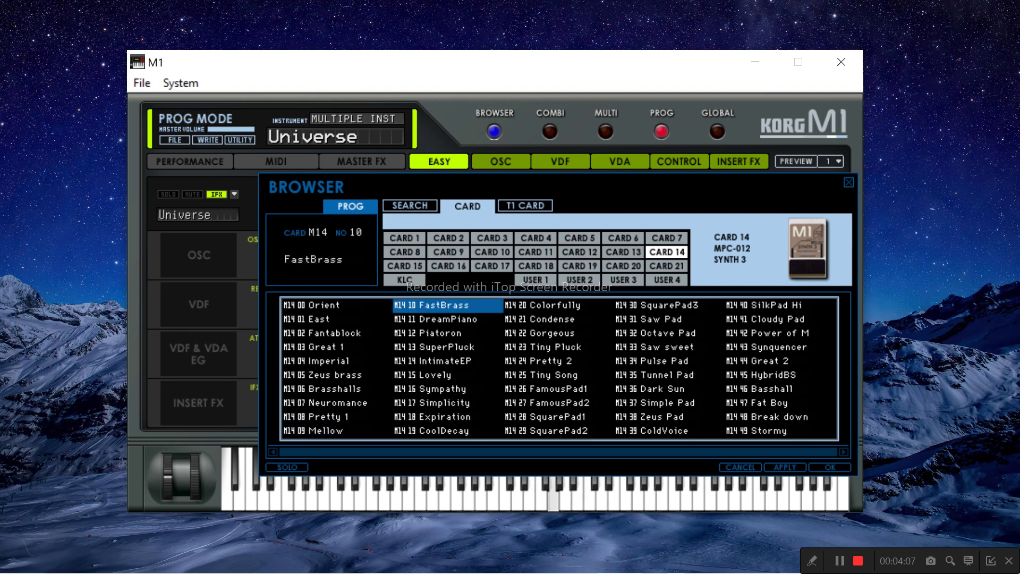
left_click(447, 319)
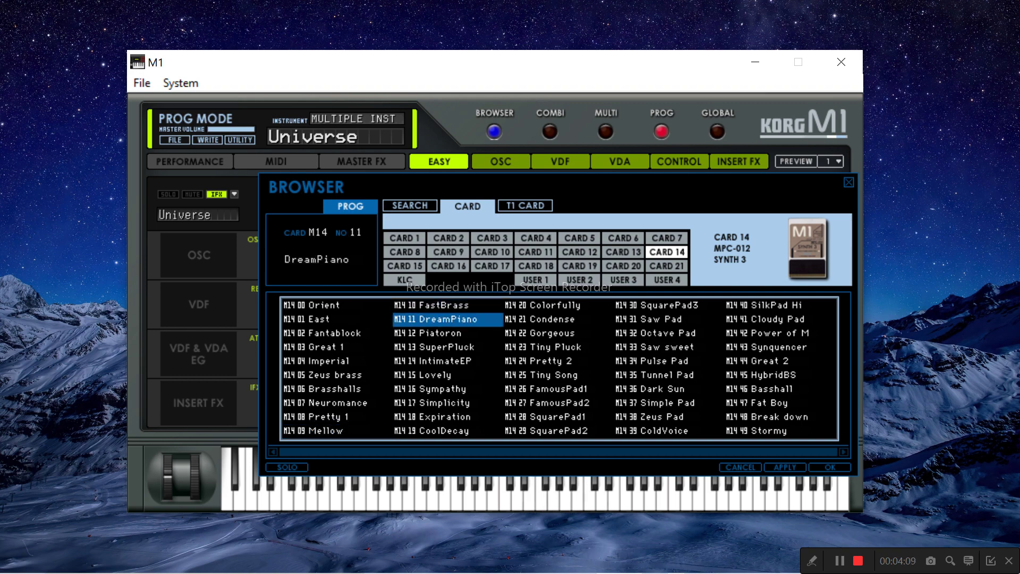
left_click(447, 334)
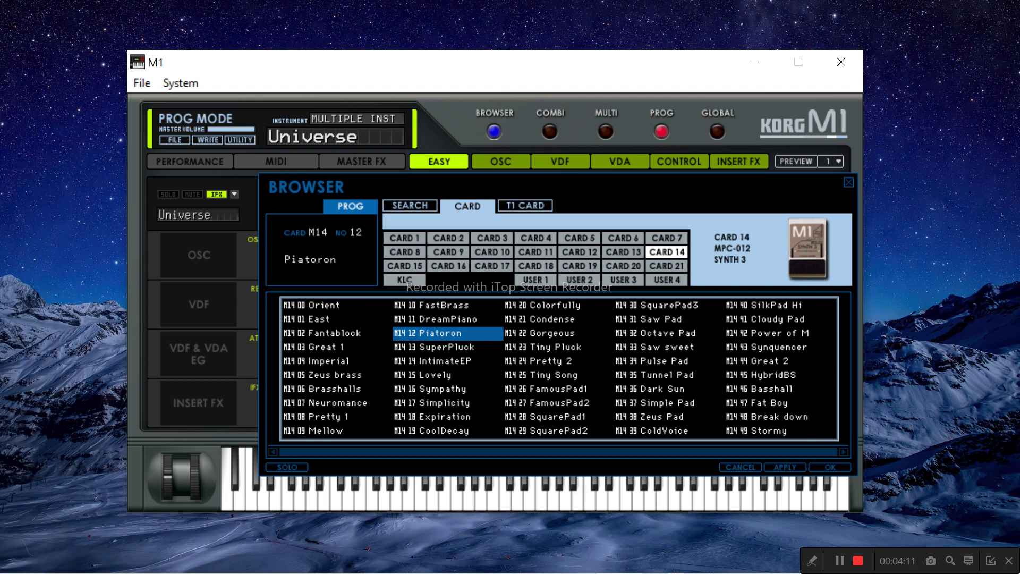
left_click(447, 347)
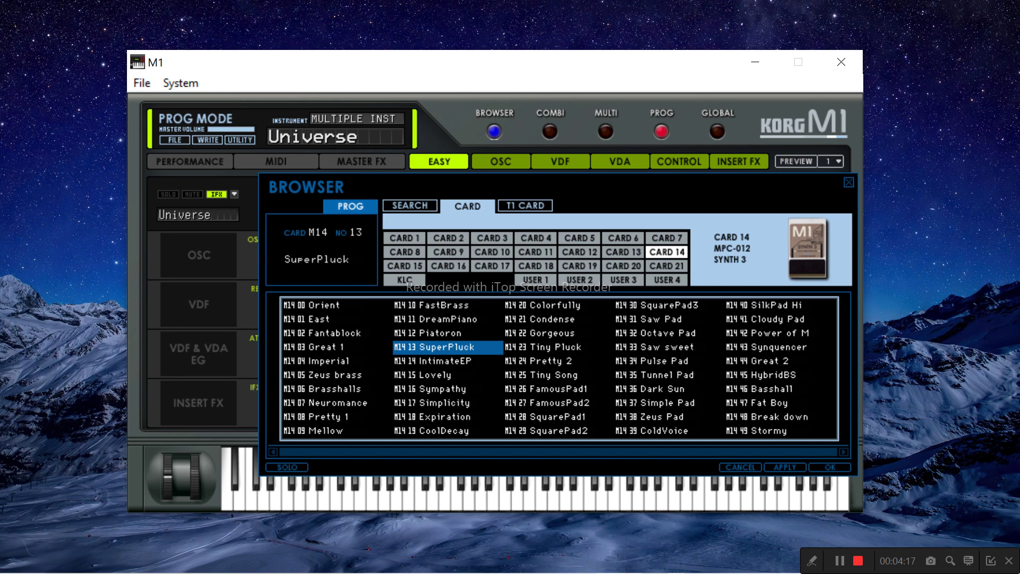
left_click(447, 361)
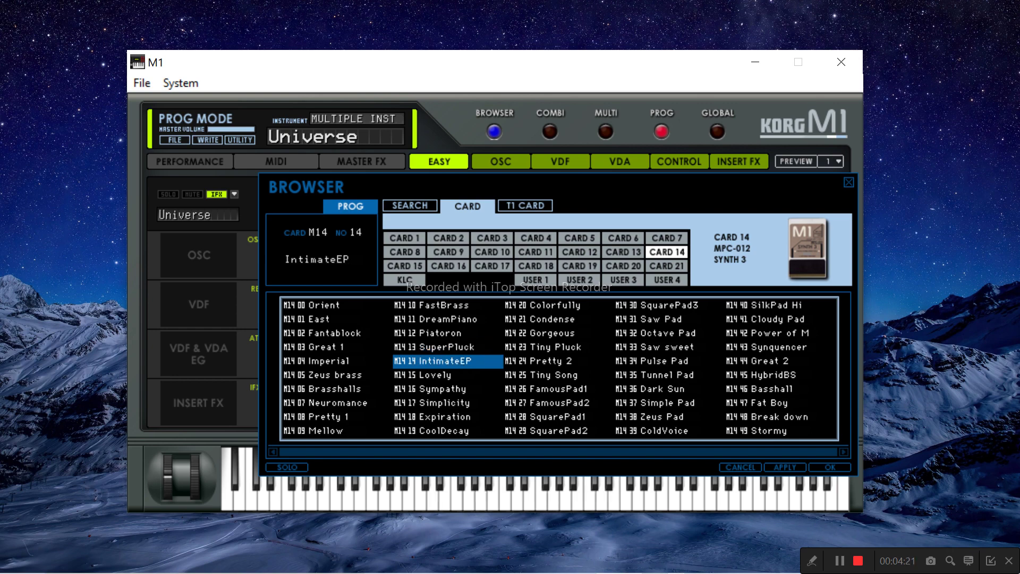
left_click(448, 375)
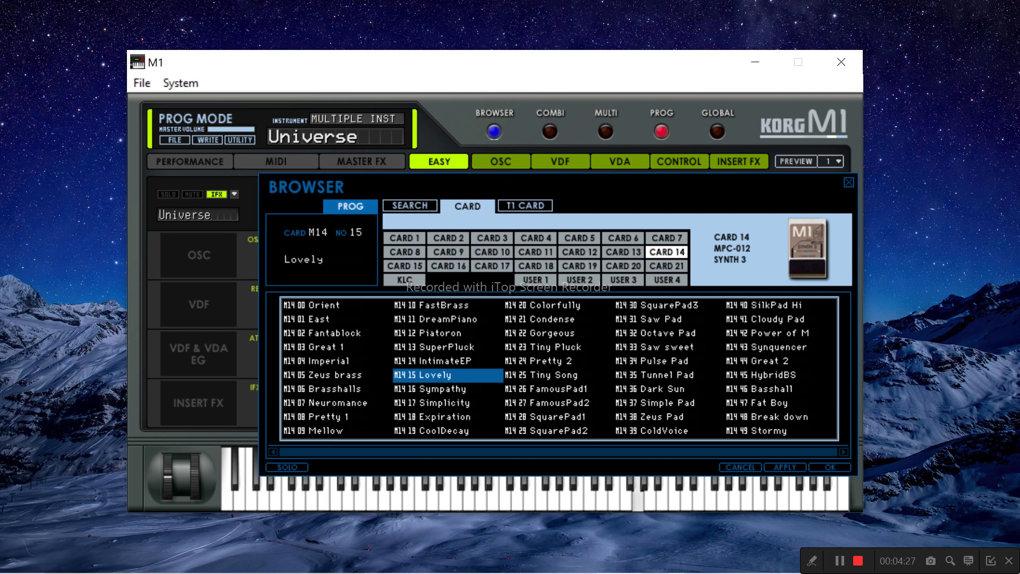
left_click(447, 389)
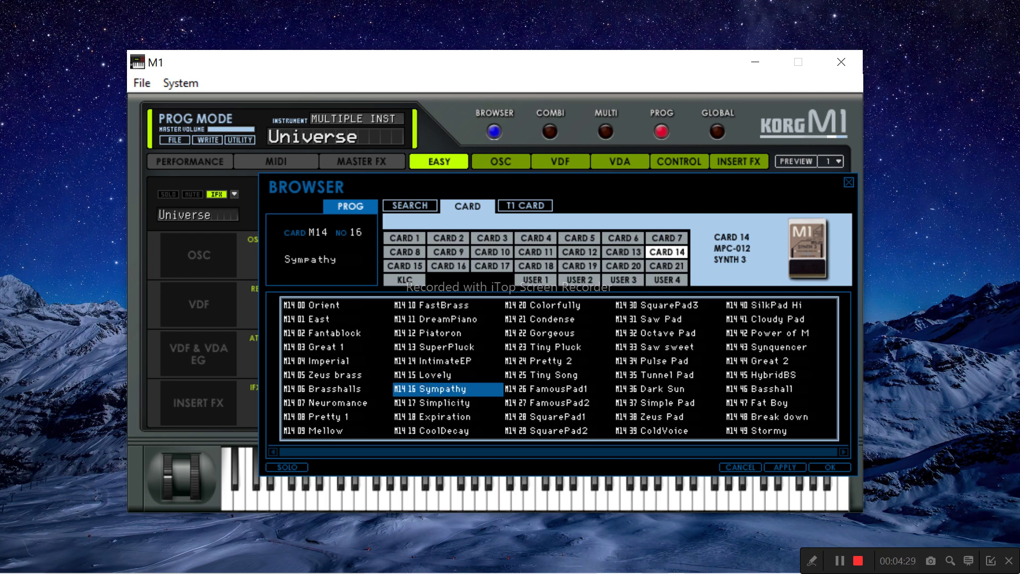
left_click(447, 403)
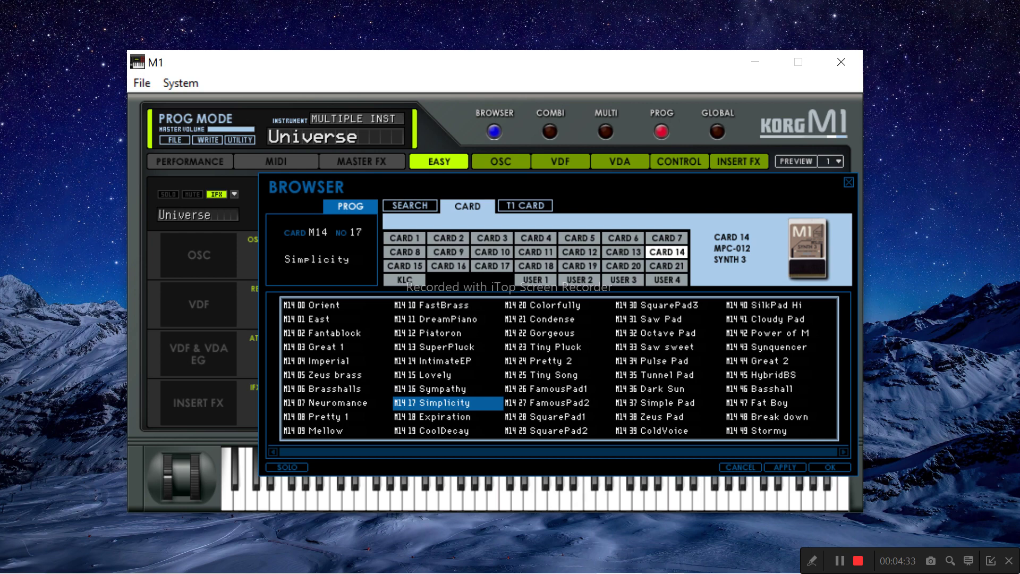
left_click(448, 417)
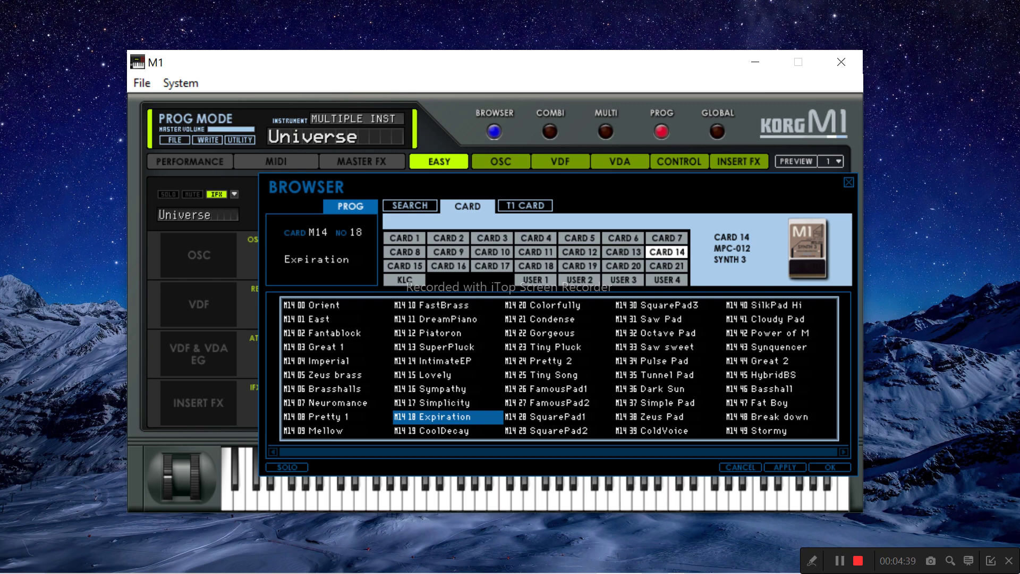
left_click(447, 431)
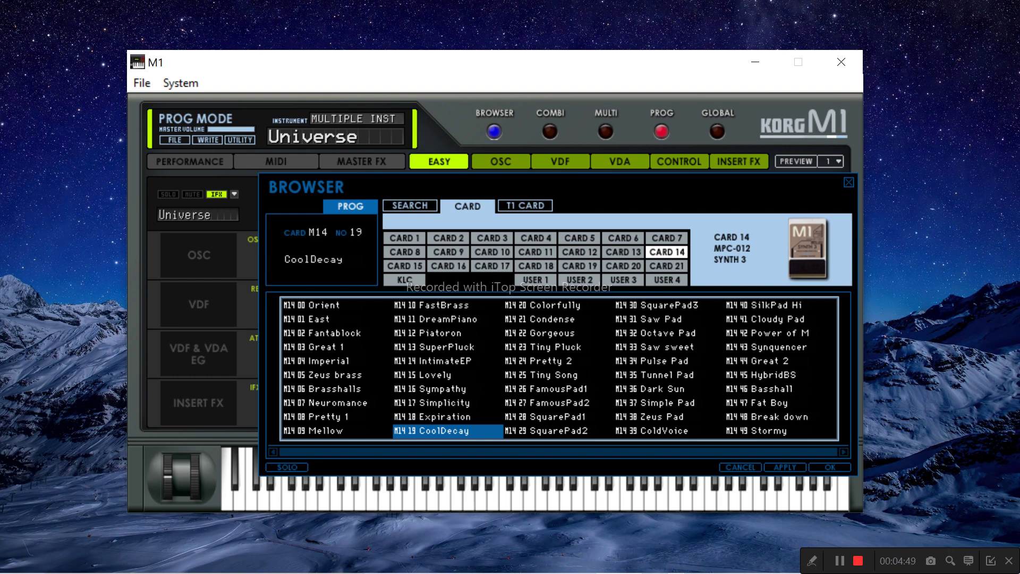
Audition Card 14 Synth 3 programs 20 Colorfully through 29 SquarePad2 in sequence
left_click(557, 306)
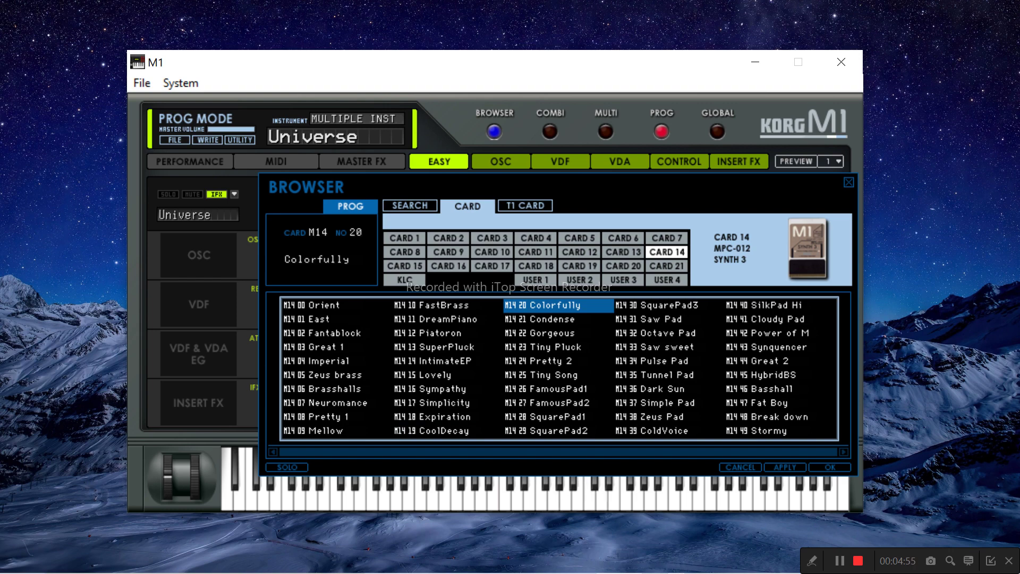
left_click(558, 319)
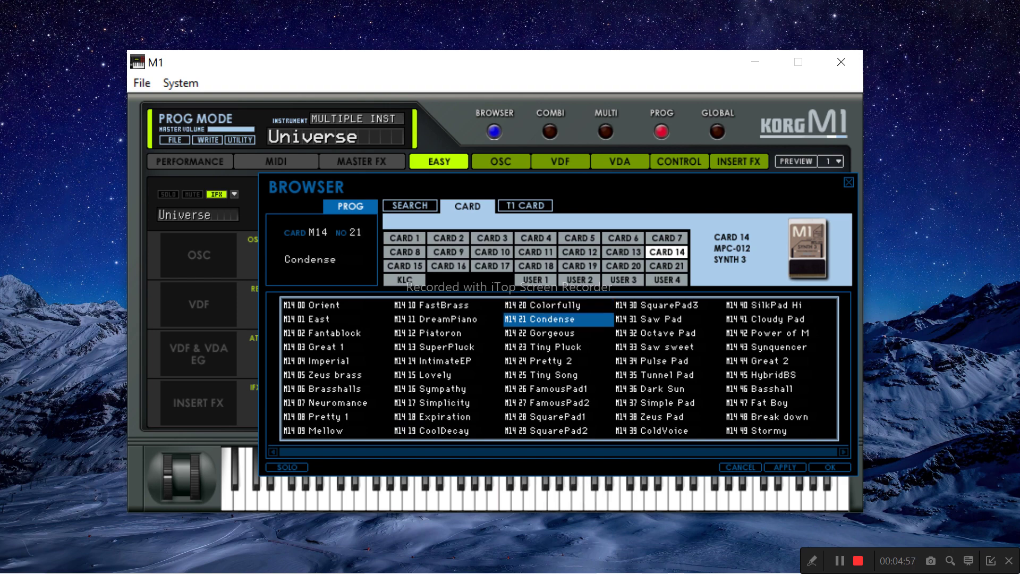
left_click(557, 333)
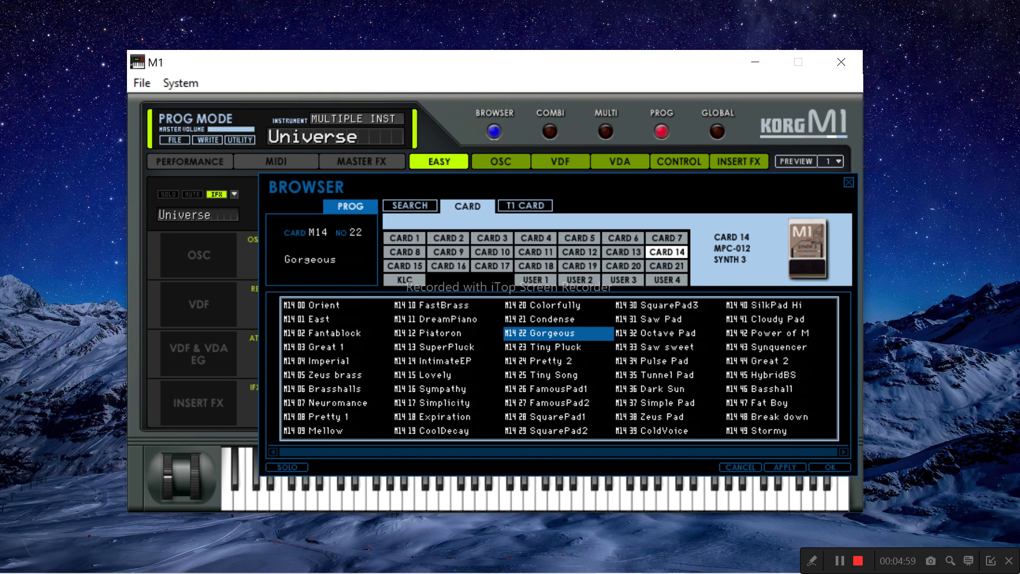
left_click(558, 347)
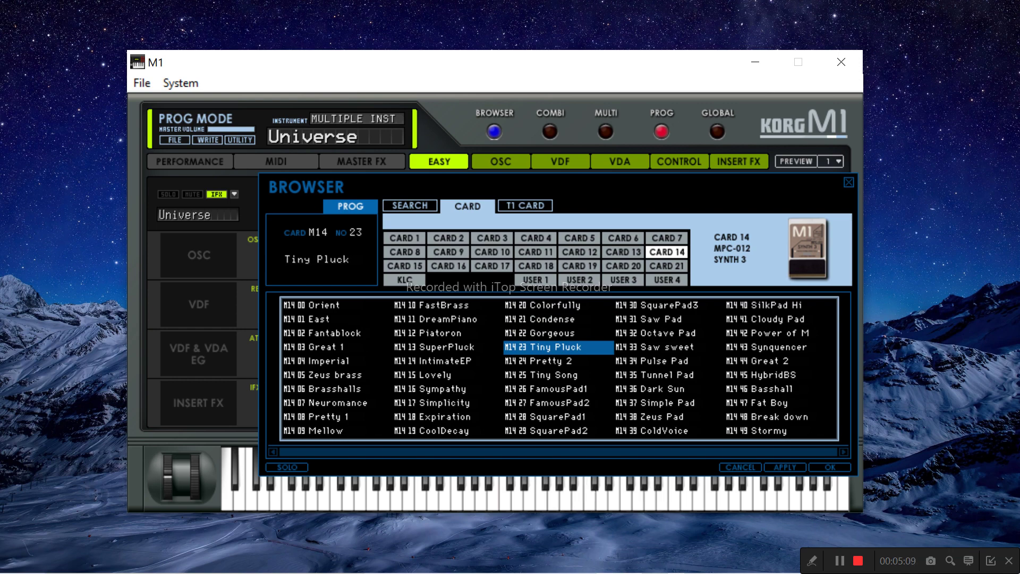
left_click(557, 361)
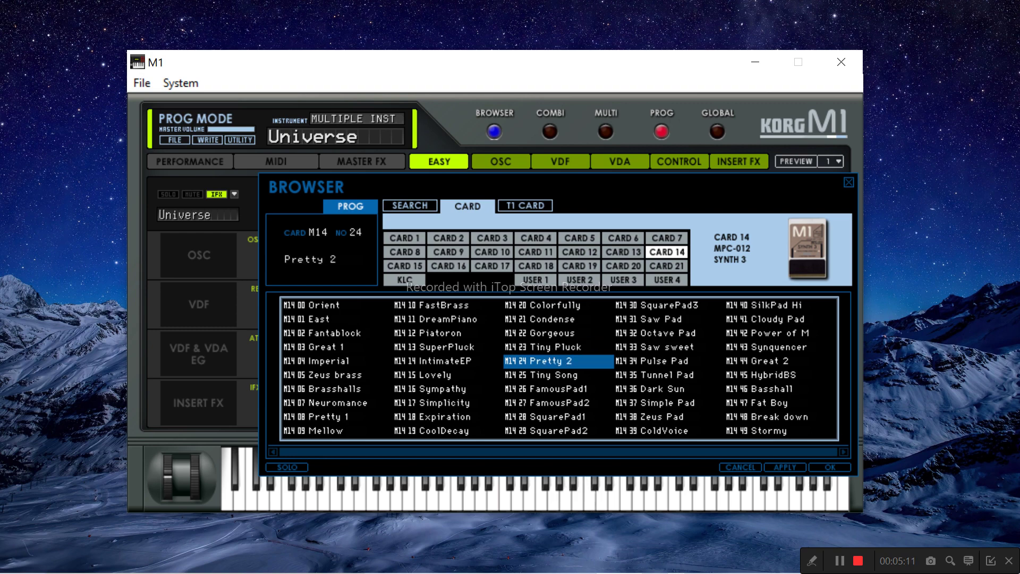
left_click(557, 375)
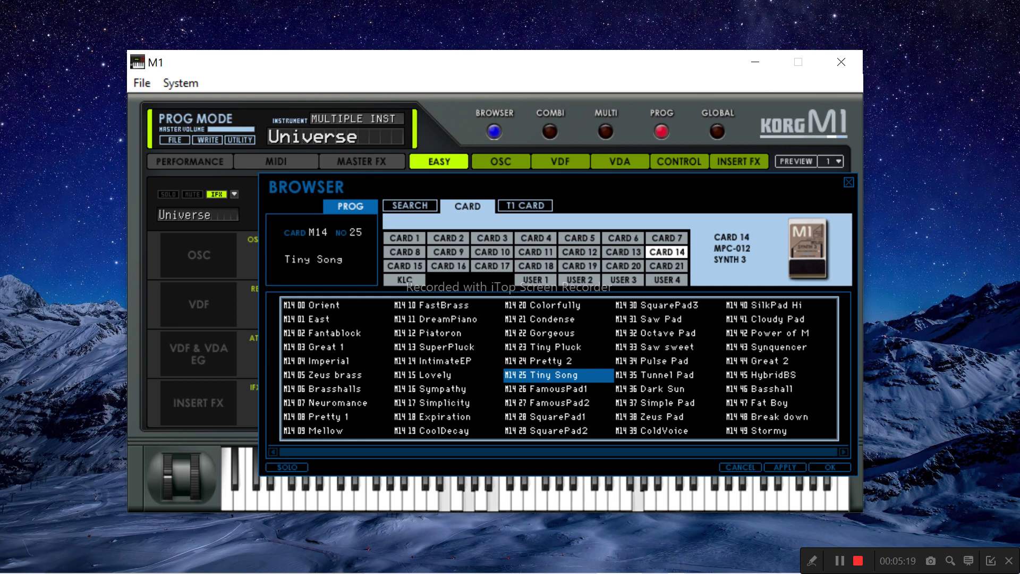
left_click(557, 389)
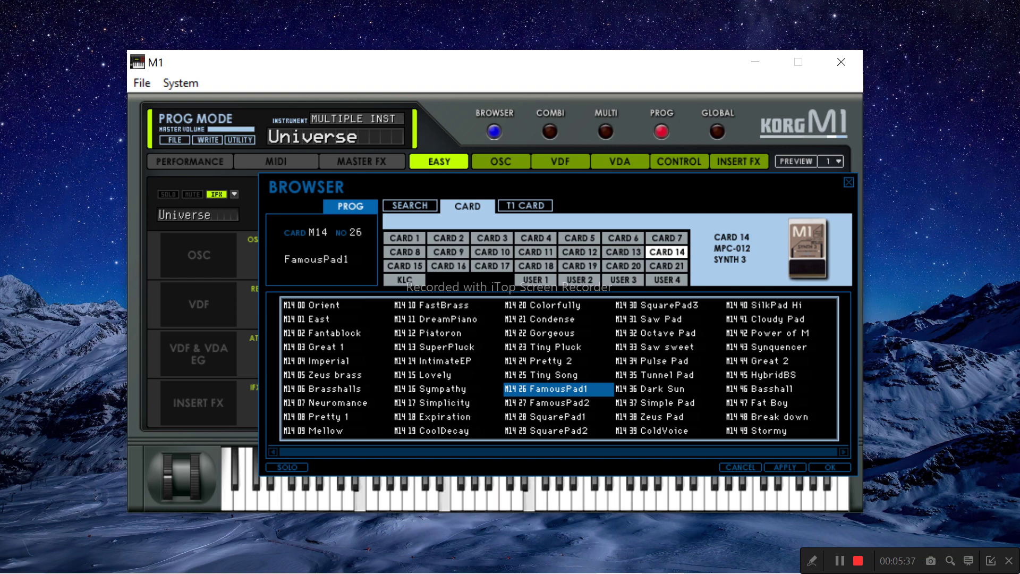
key("Down")
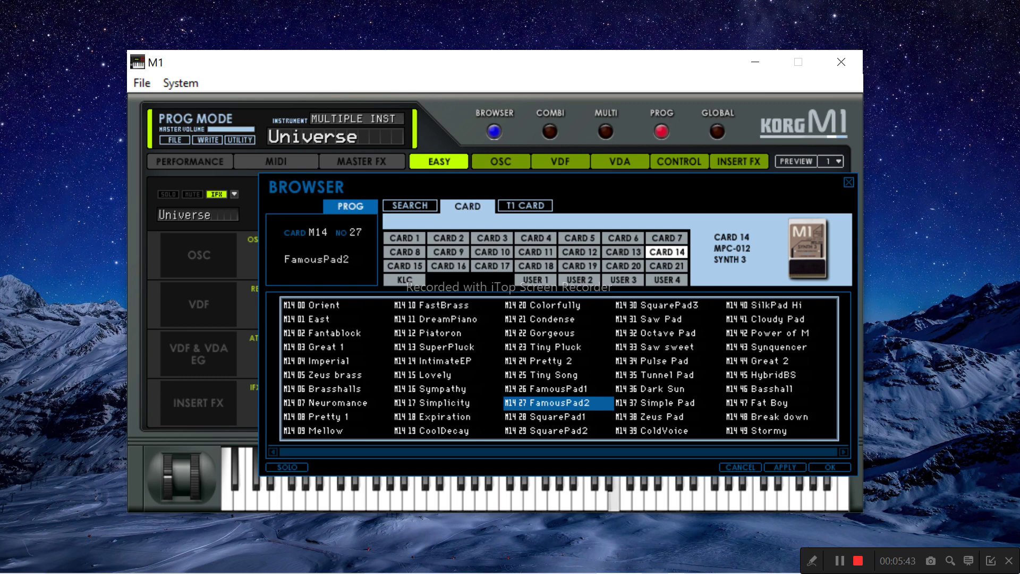
key("Down")
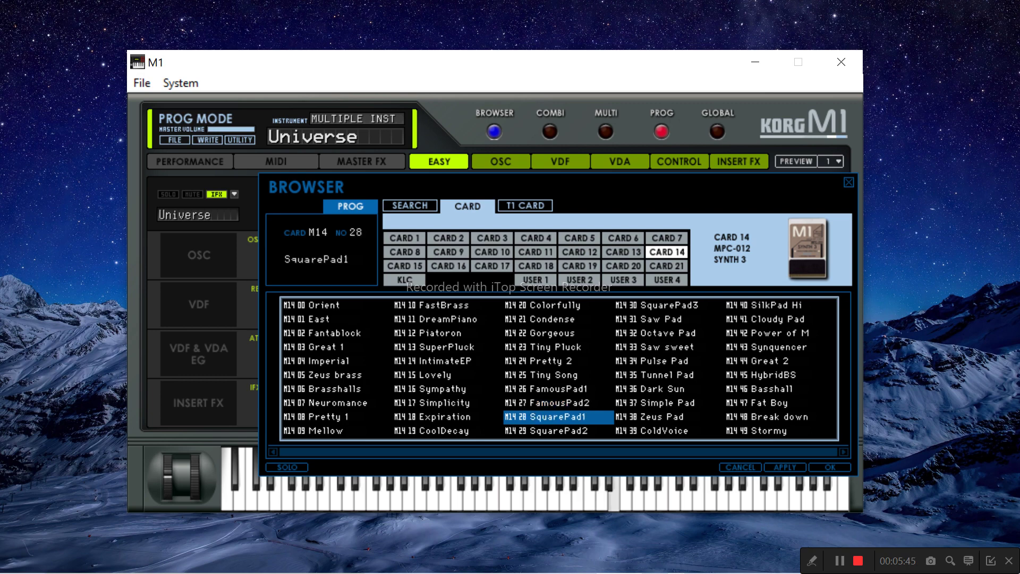
key("Down")
Audition Card 14 Synth 3 programs 30 SquarePad3 through 39 ColdVoice in sequence
key("Down")
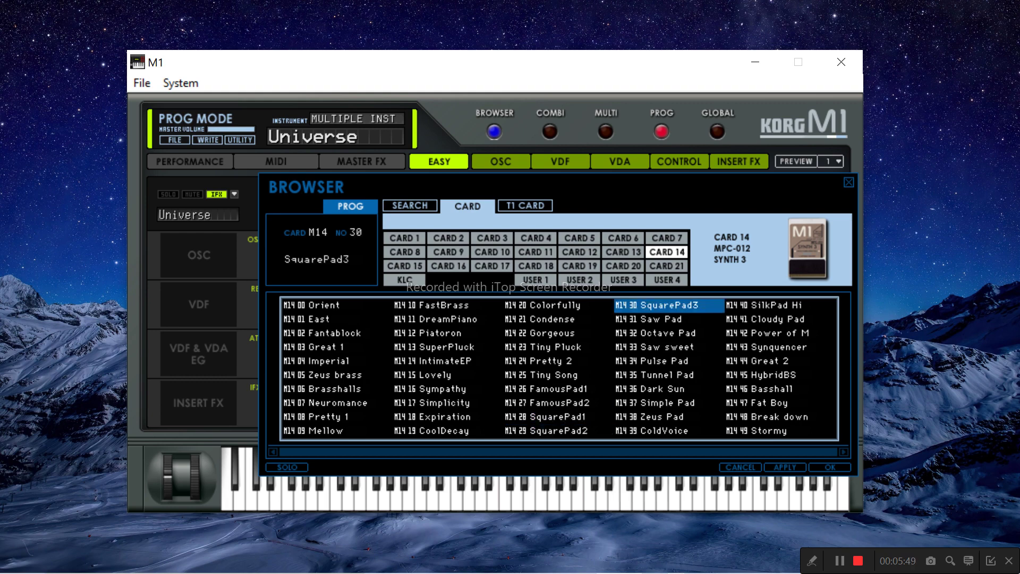
key("Down")
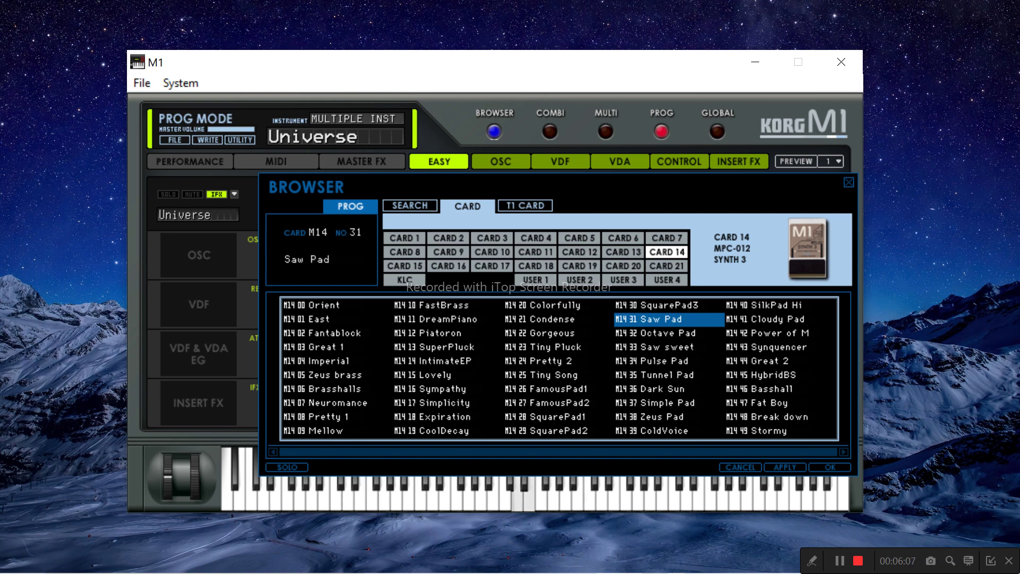
left_click(669, 333)
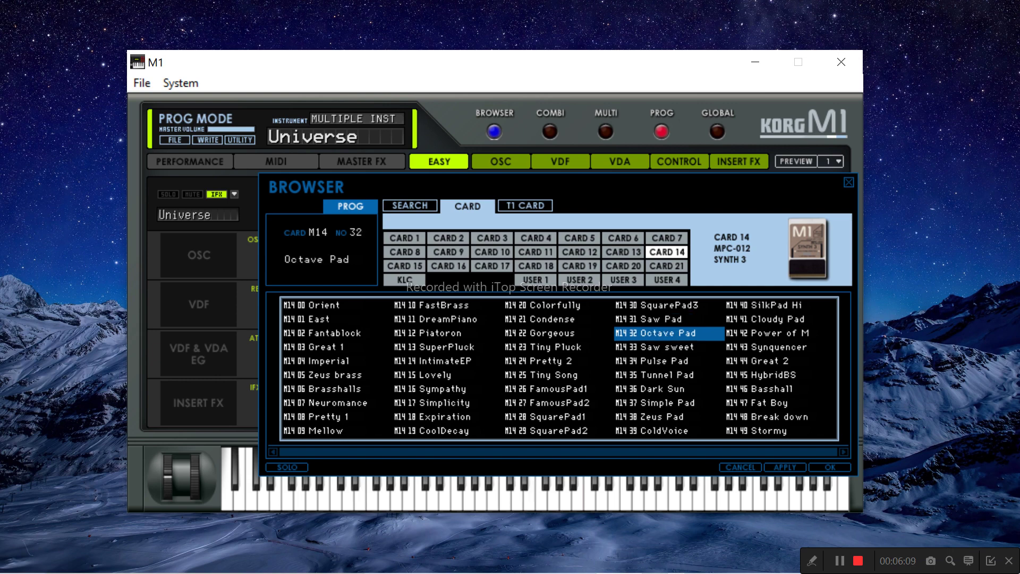
left_click(669, 347)
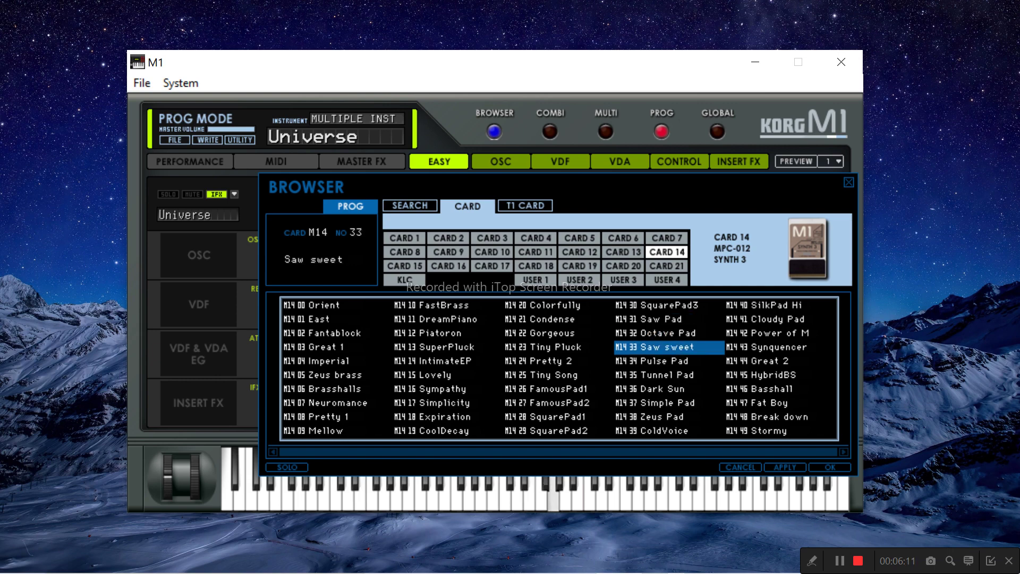
left_click(668, 361)
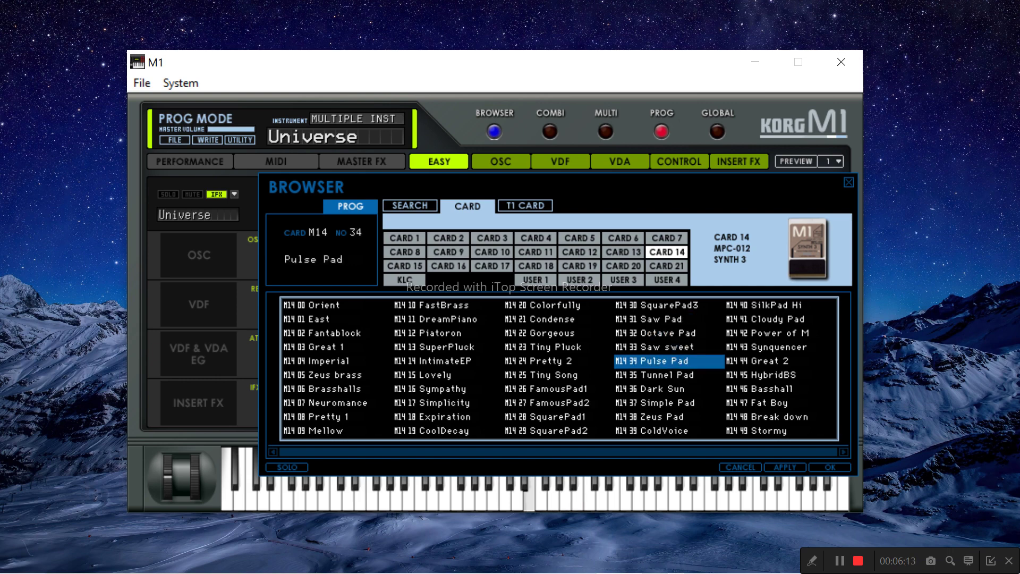
left_click(668, 375)
left_click(668, 388)
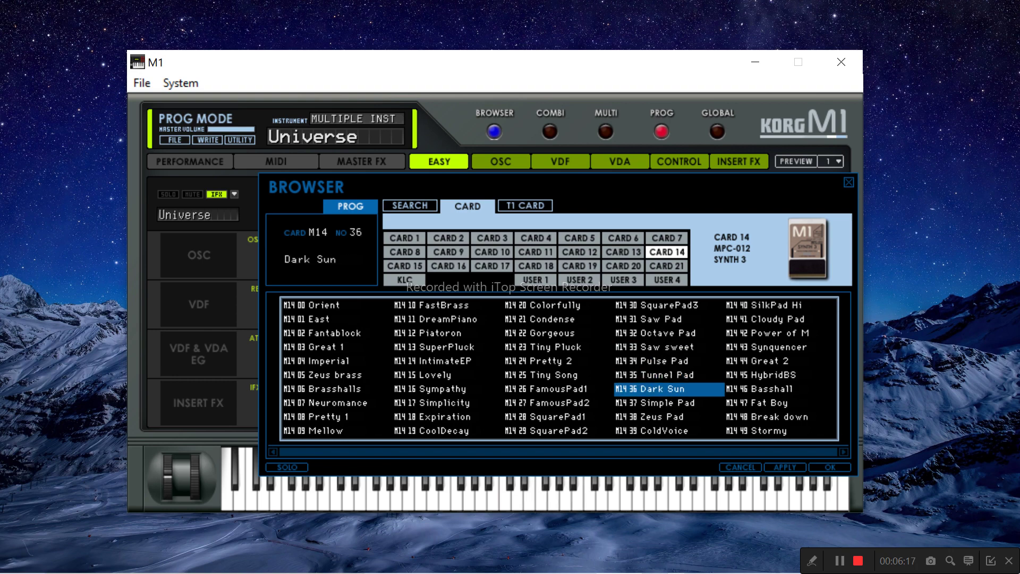
left_click(668, 403)
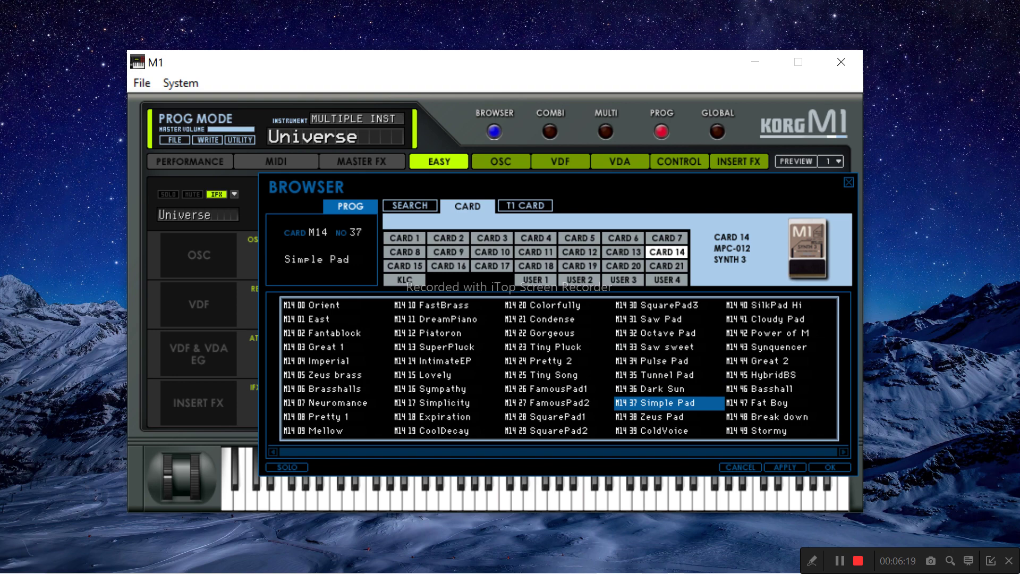
left_click(668, 417)
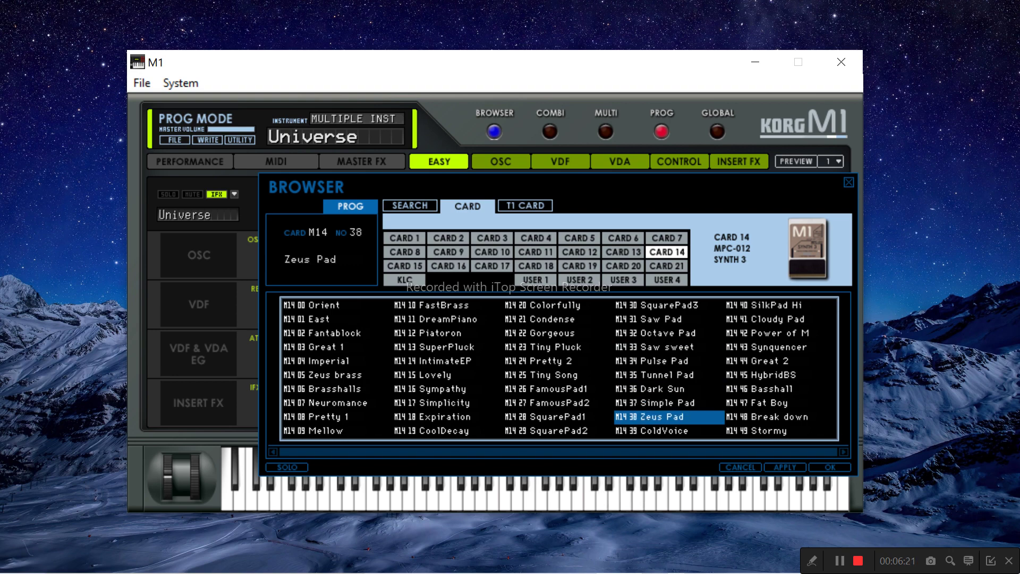
left_click(669, 431)
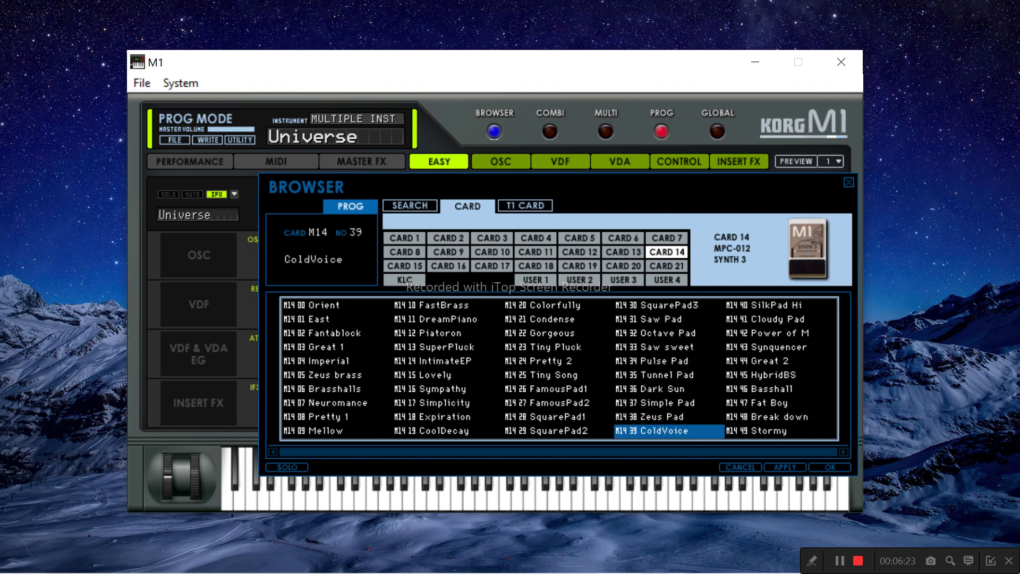
Audition Card 14 Synth 3 programs 40 SilkPad Hi through 49 Stormy in sequence
key("Down")
key("Down")
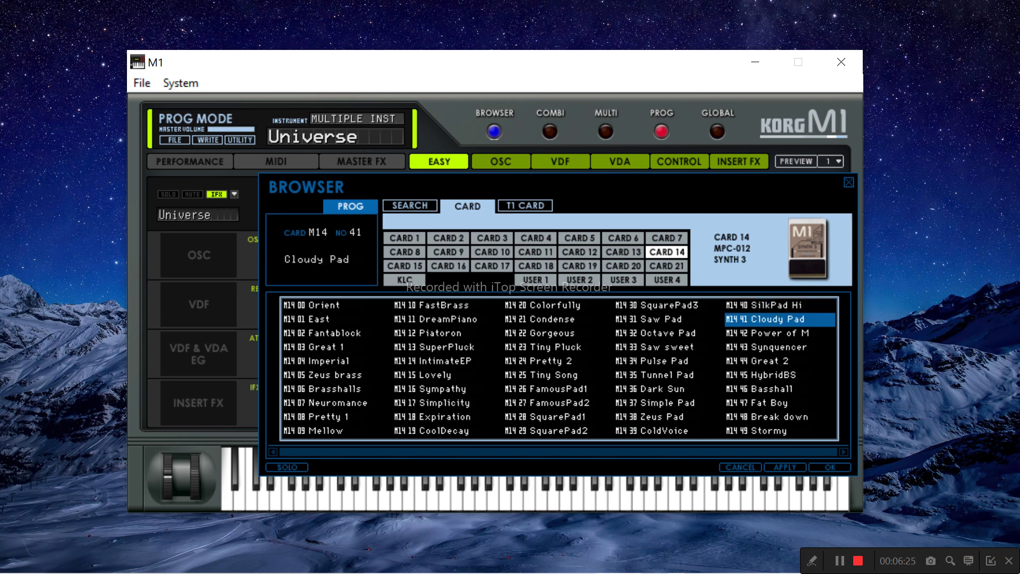
key("Down")
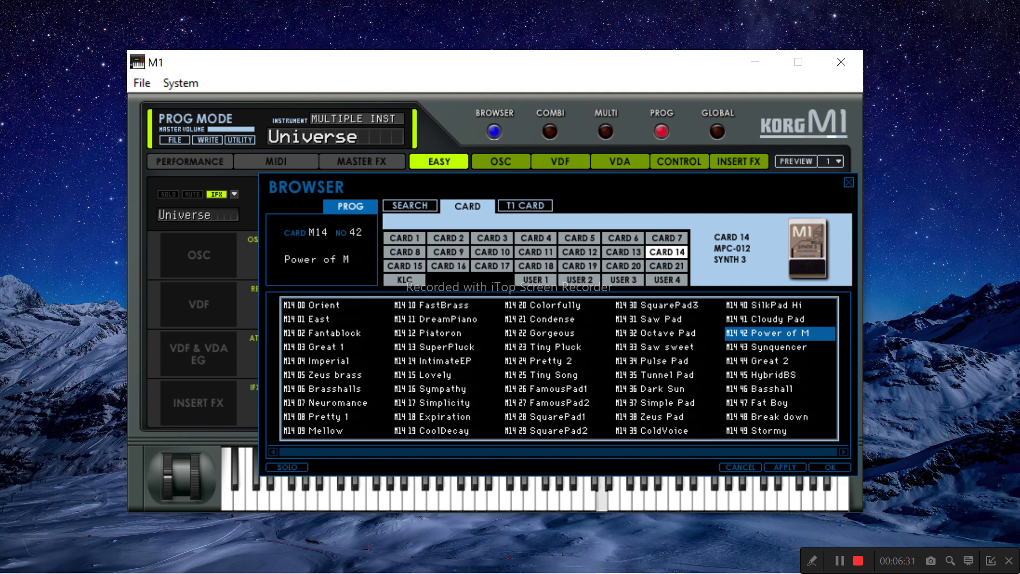
key("Down")
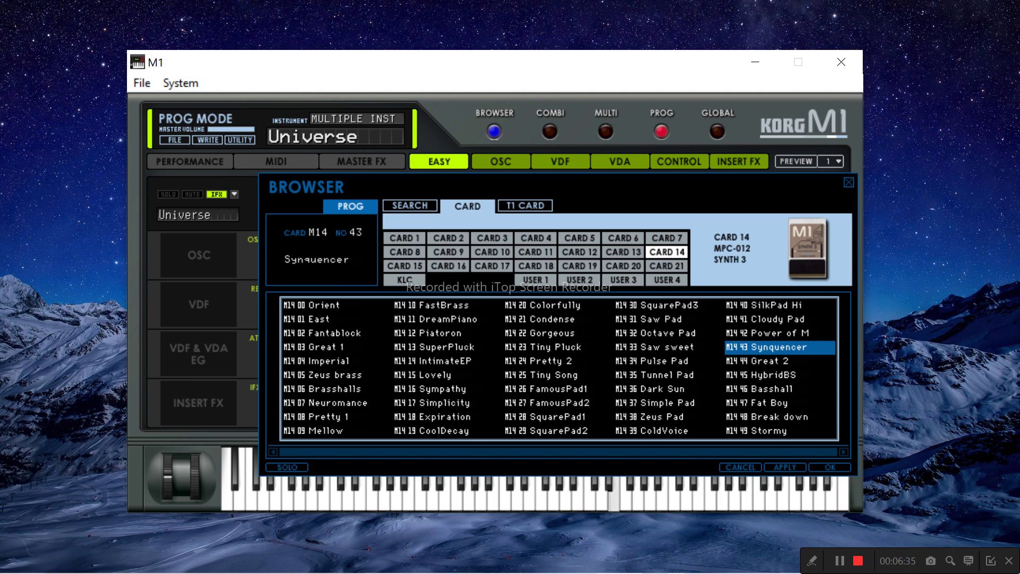
key("Down")
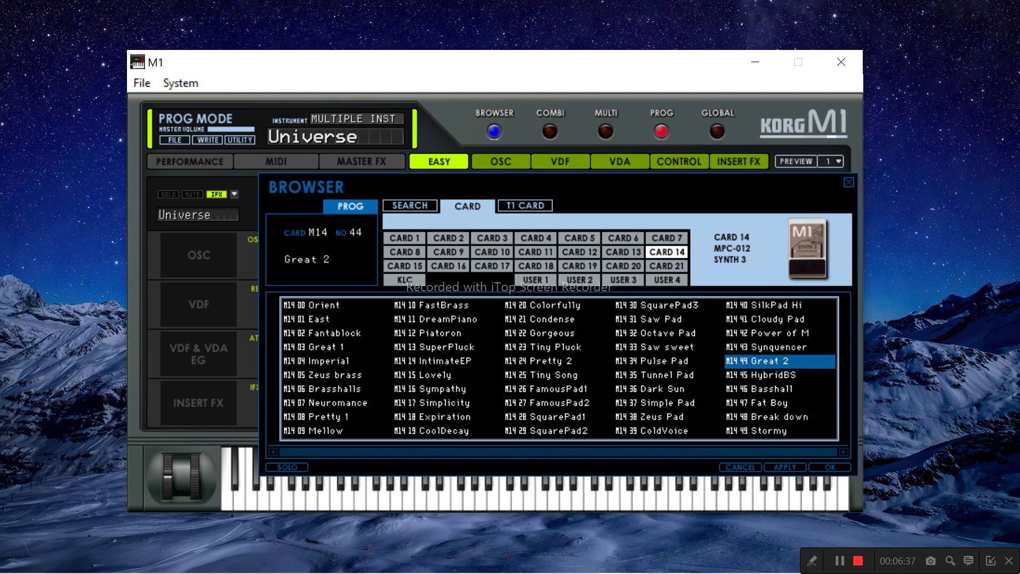
key("Down")
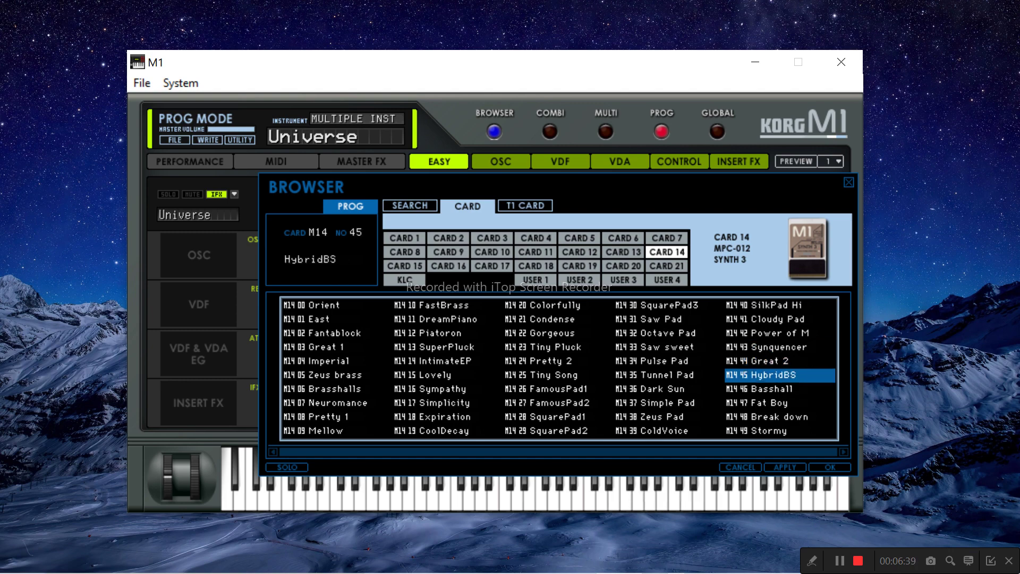
key("Down")
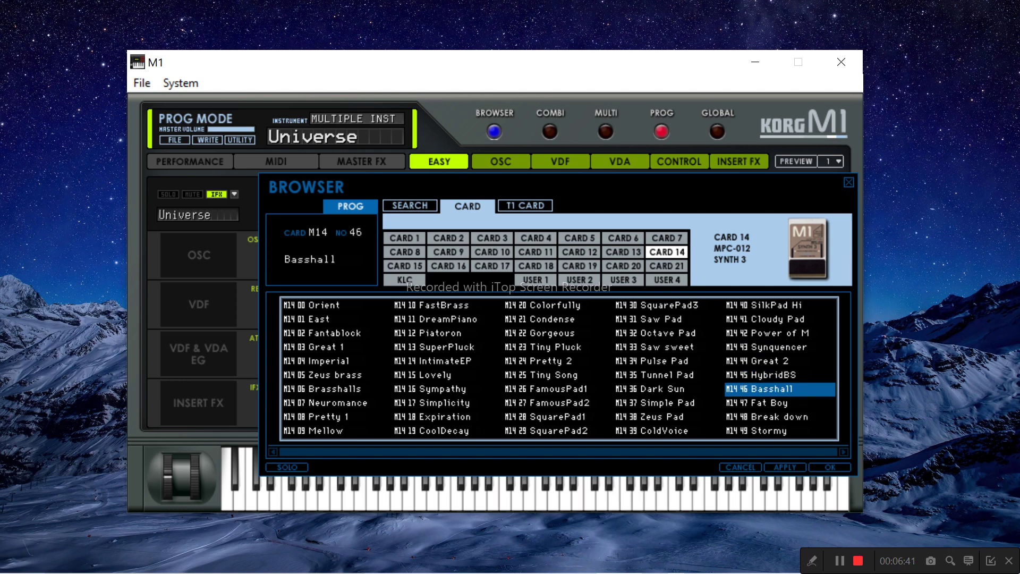
key("Down")
key("Down")
key("Down")
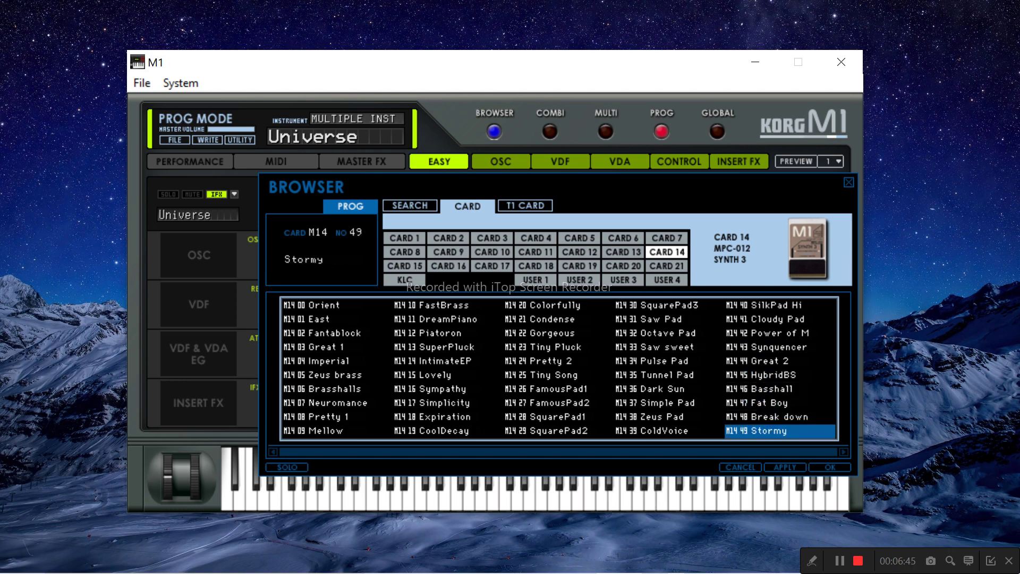
Show the Card 15 Ethnic 2 programs and audition 00 Bouzouki through 09 Esraj in sequence
left_click(404, 266)
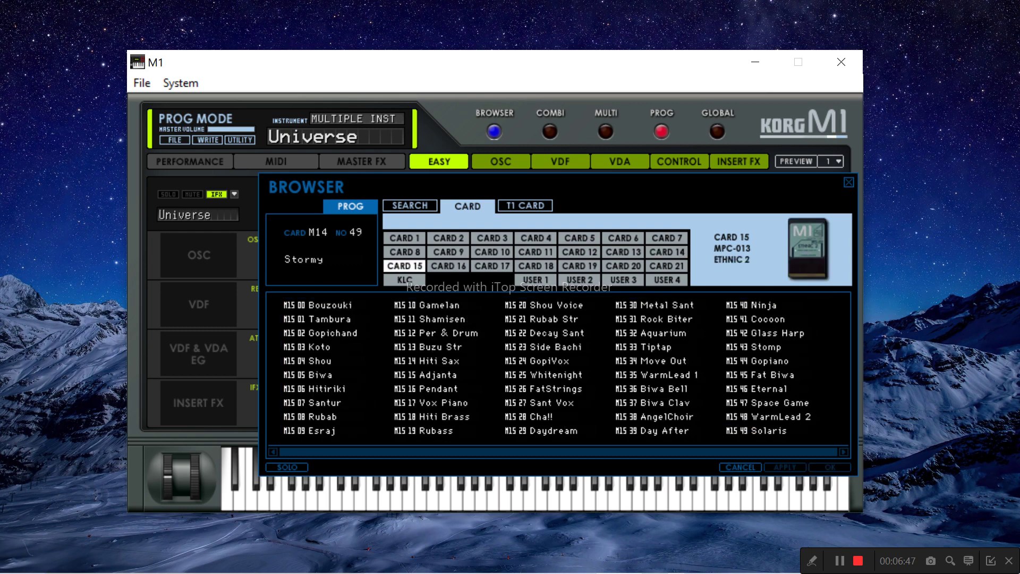
left_click(331, 306)
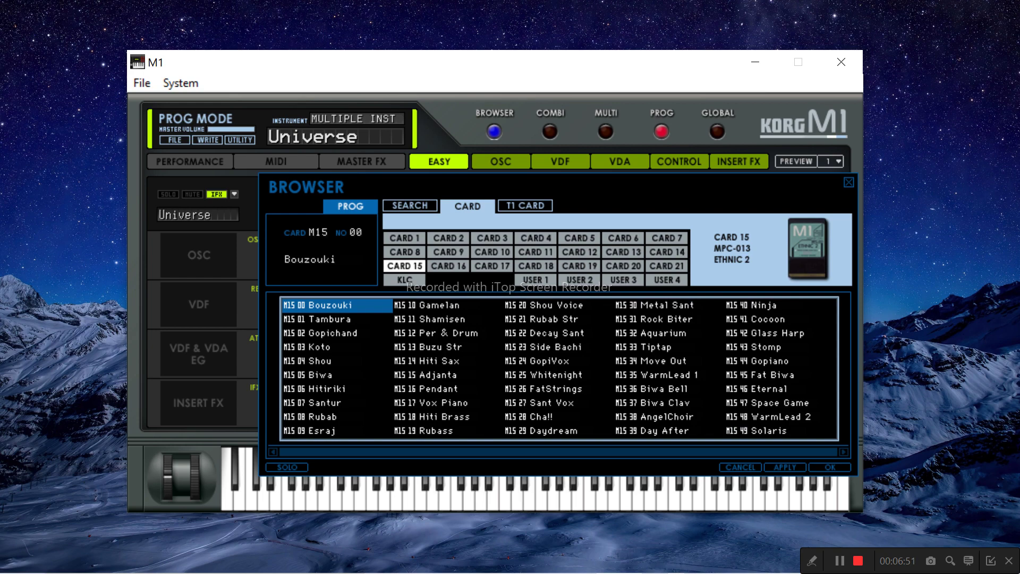
left_click(336, 319)
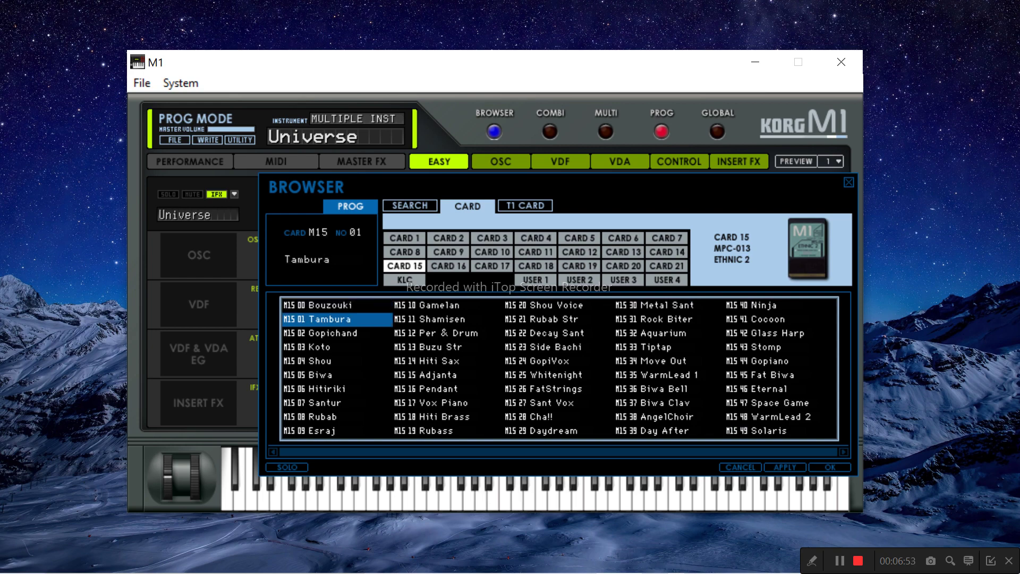
left_click(337, 333)
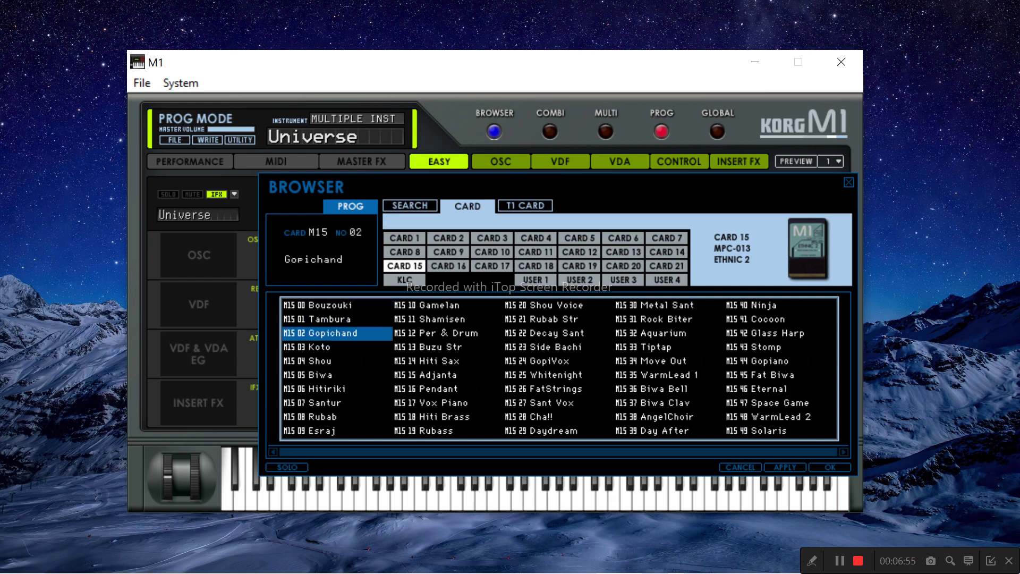
left_click(337, 346)
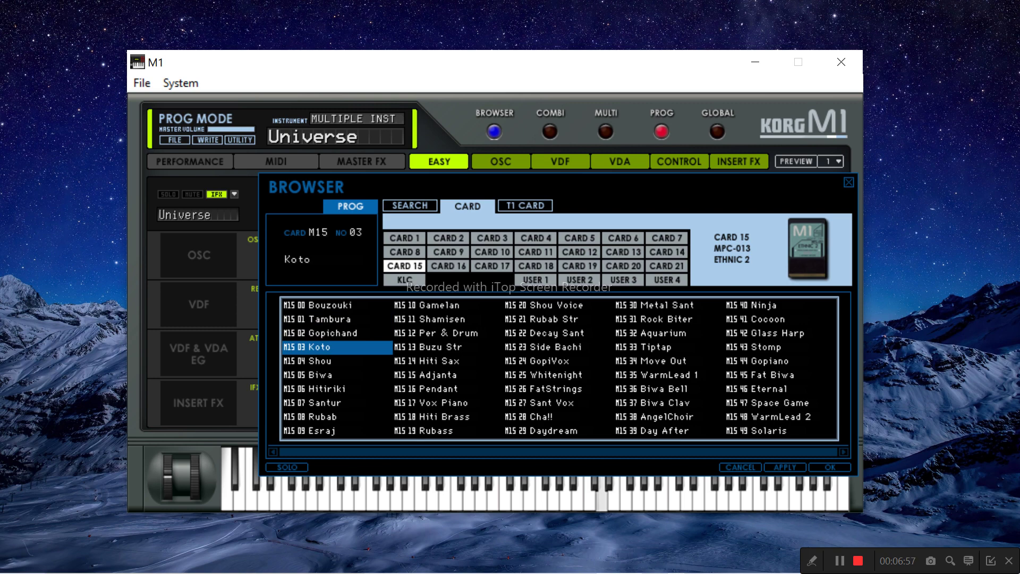
left_click(336, 361)
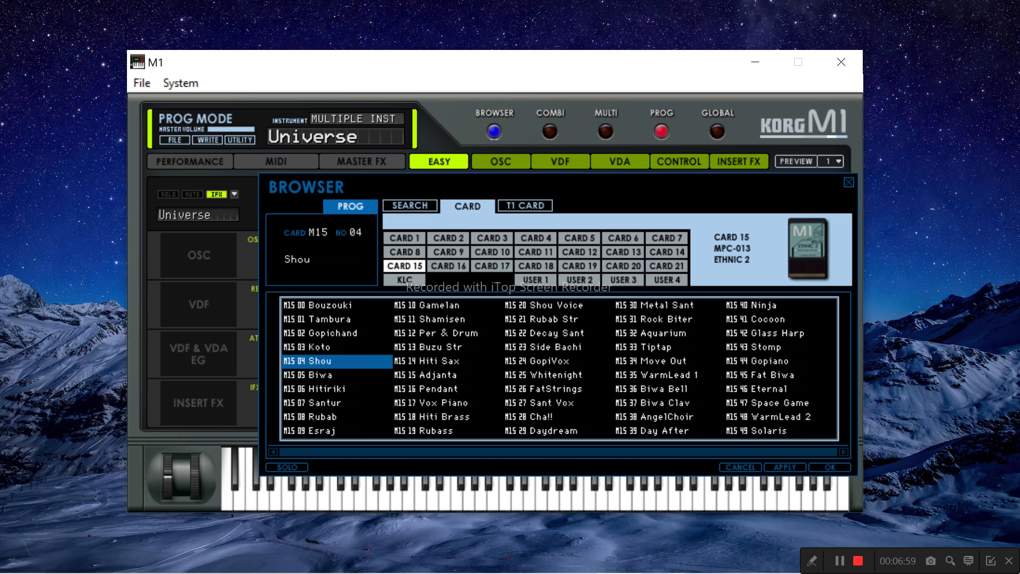
left_click(337, 375)
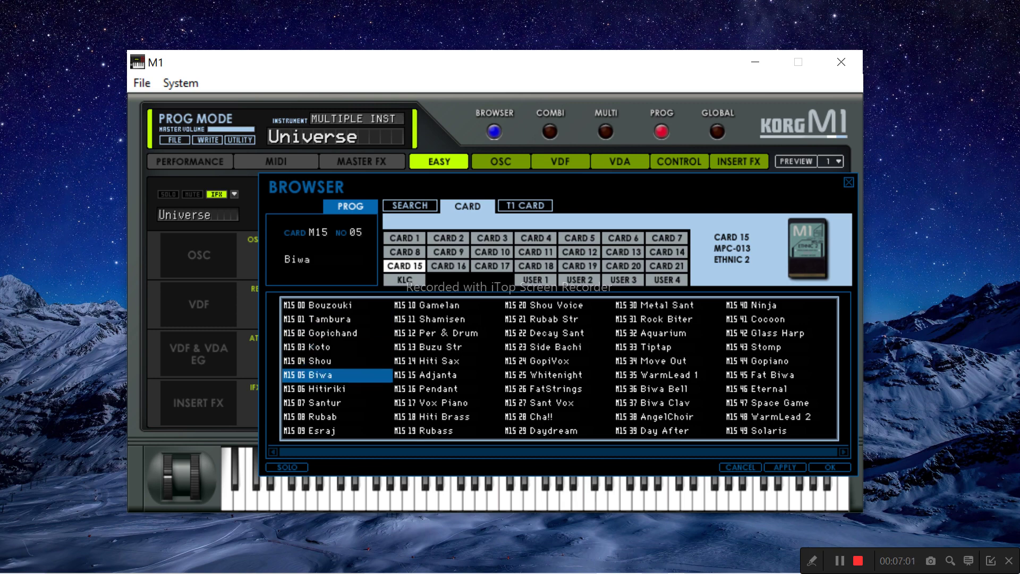
left_click(337, 389)
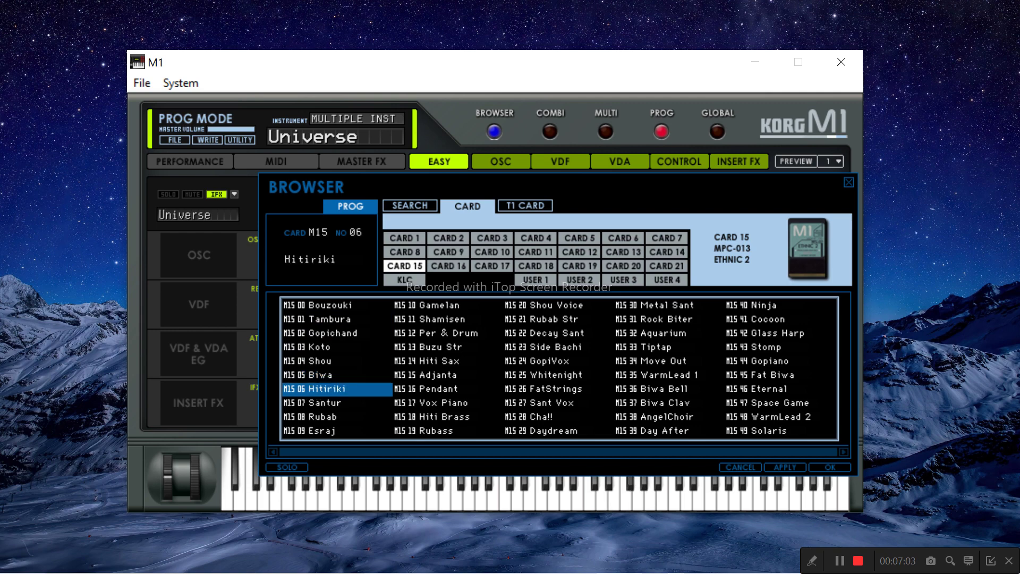
left_click(337, 402)
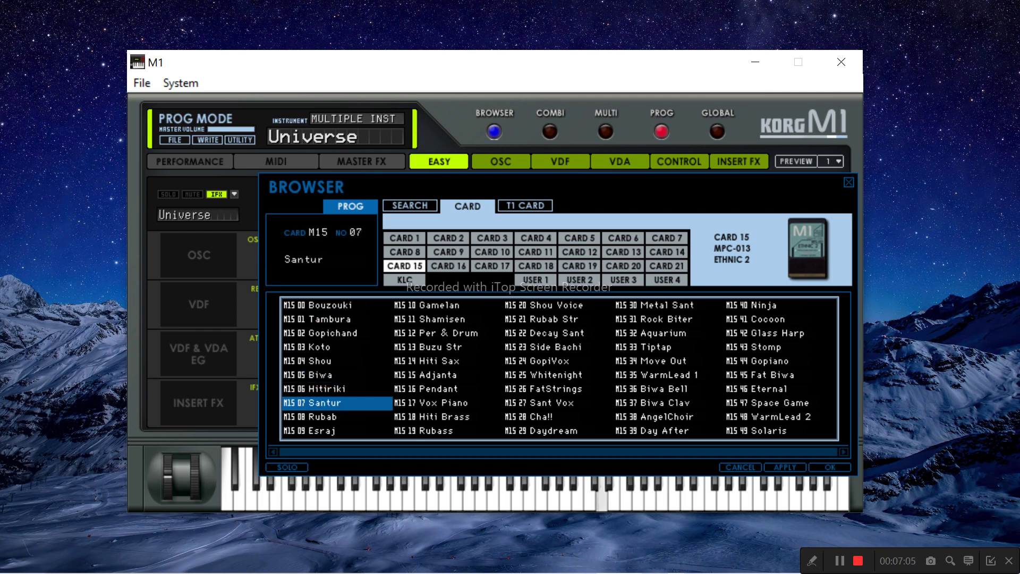
left_click(337, 416)
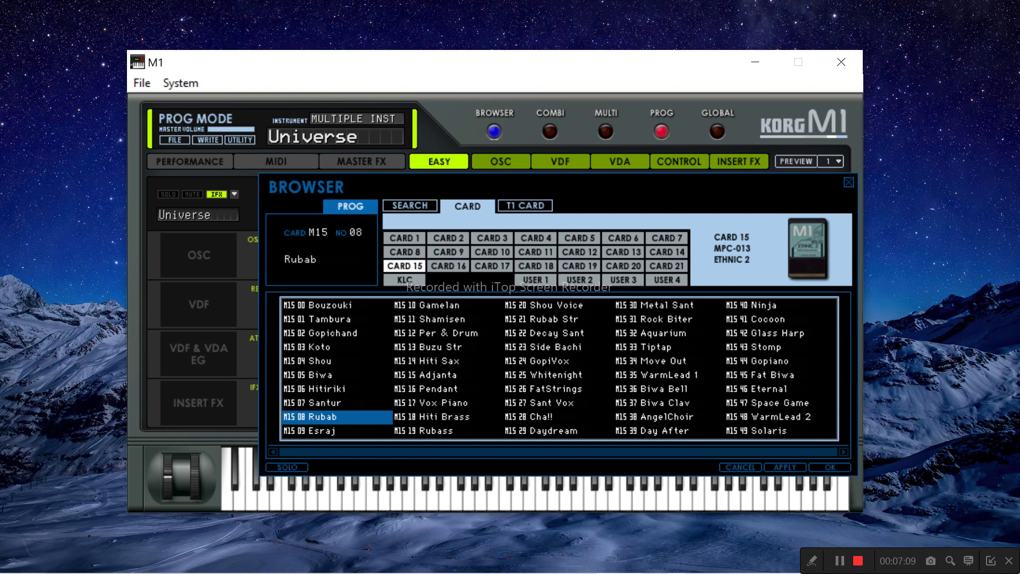
left_click(337, 431)
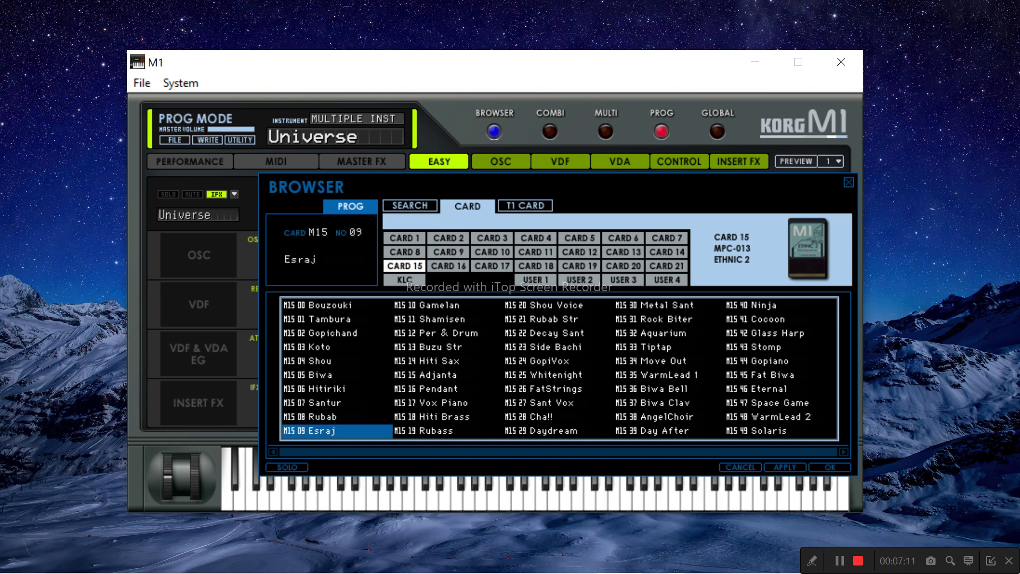
Audition Card 15 Ethnic 2 programs 10 Gamelan through 19 Rubass in sequence
left_click(447, 306)
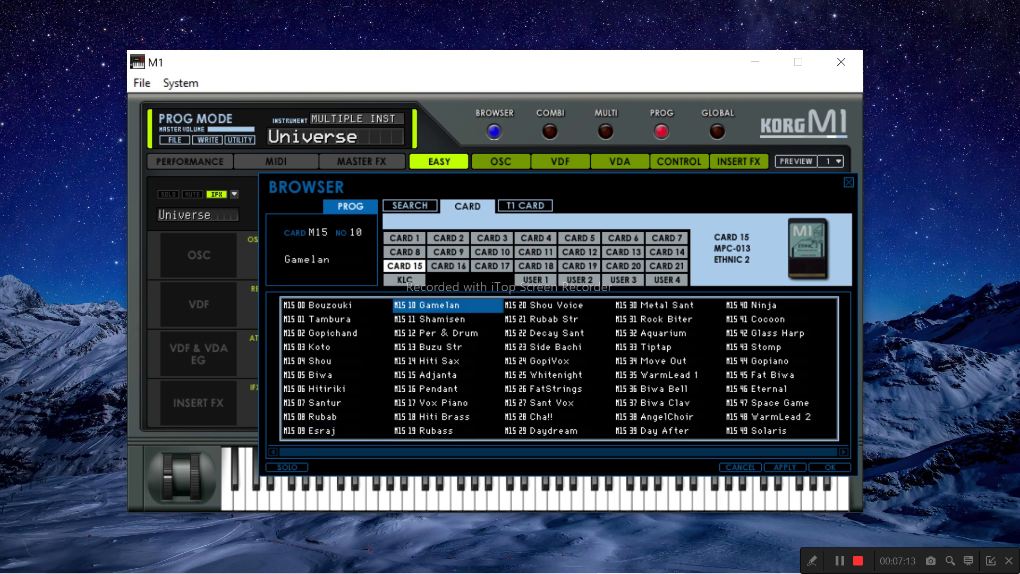
left_click(447, 320)
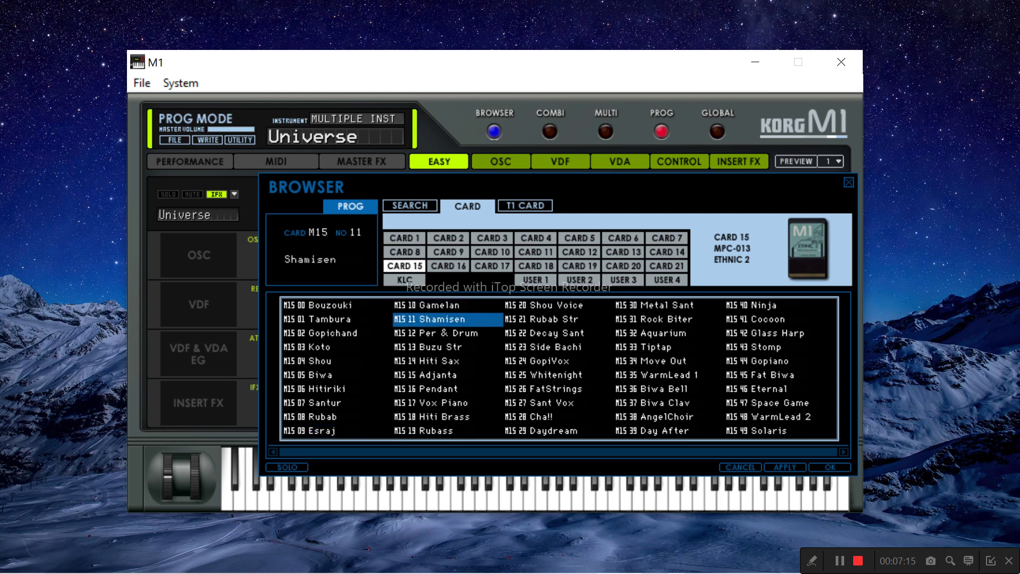
left_click(447, 333)
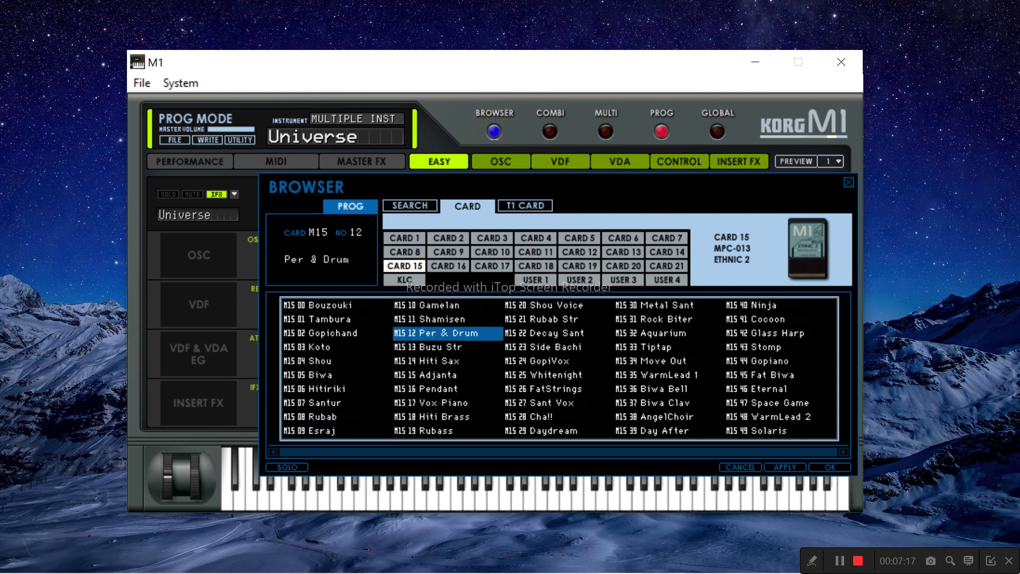
left_click(447, 346)
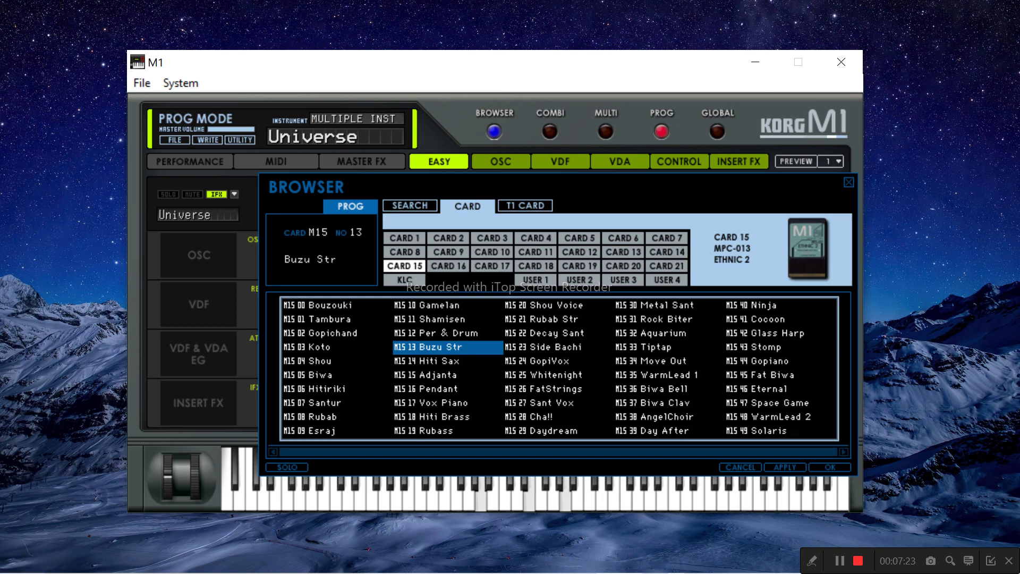
left_click(447, 361)
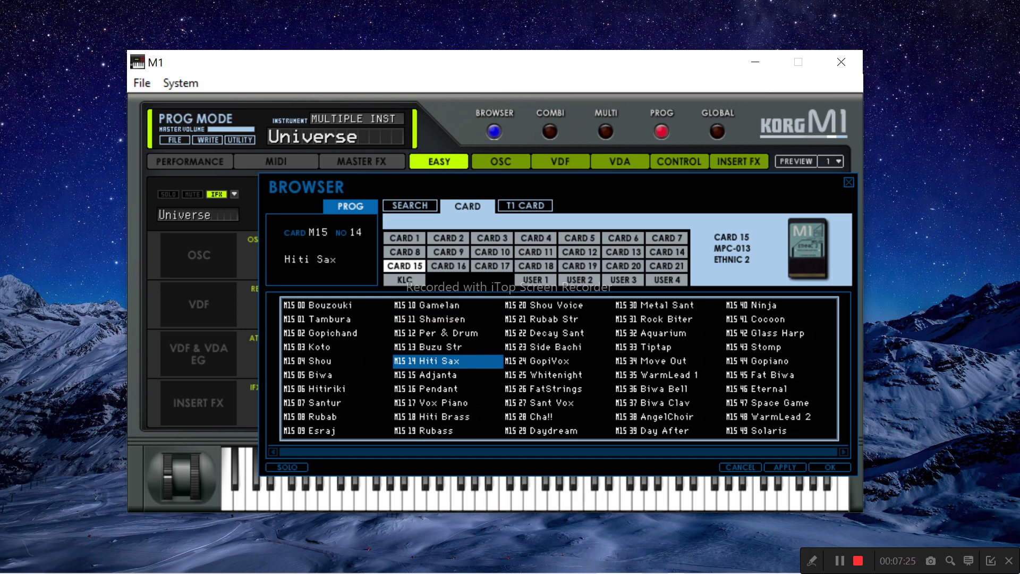
left_click(447, 375)
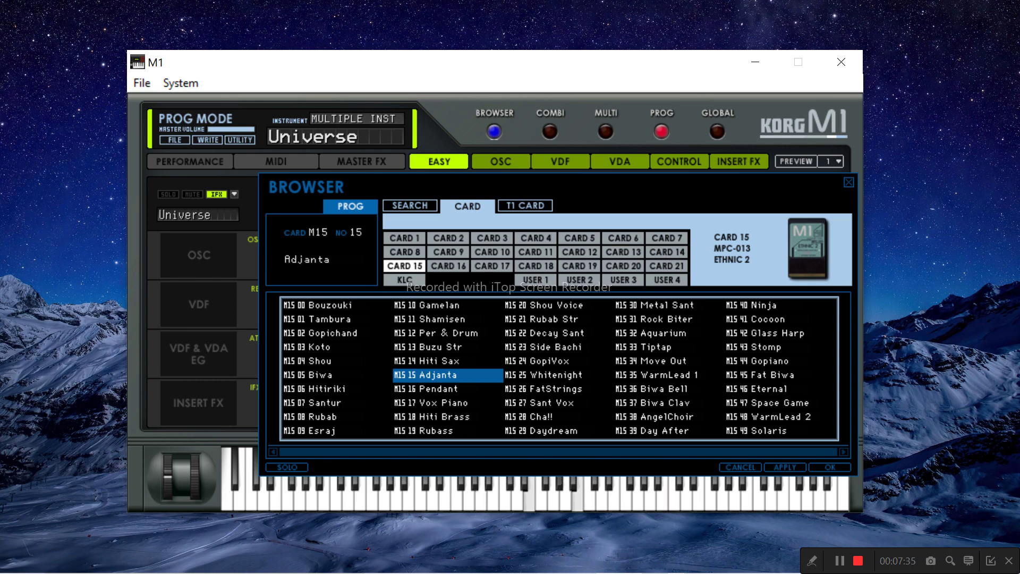
left_click(447, 389)
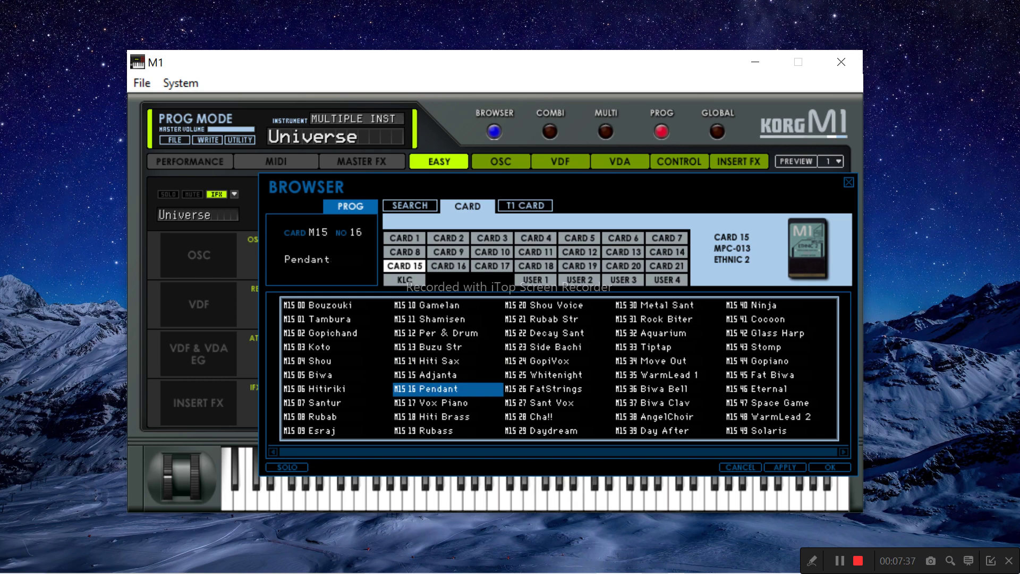
left_click(447, 403)
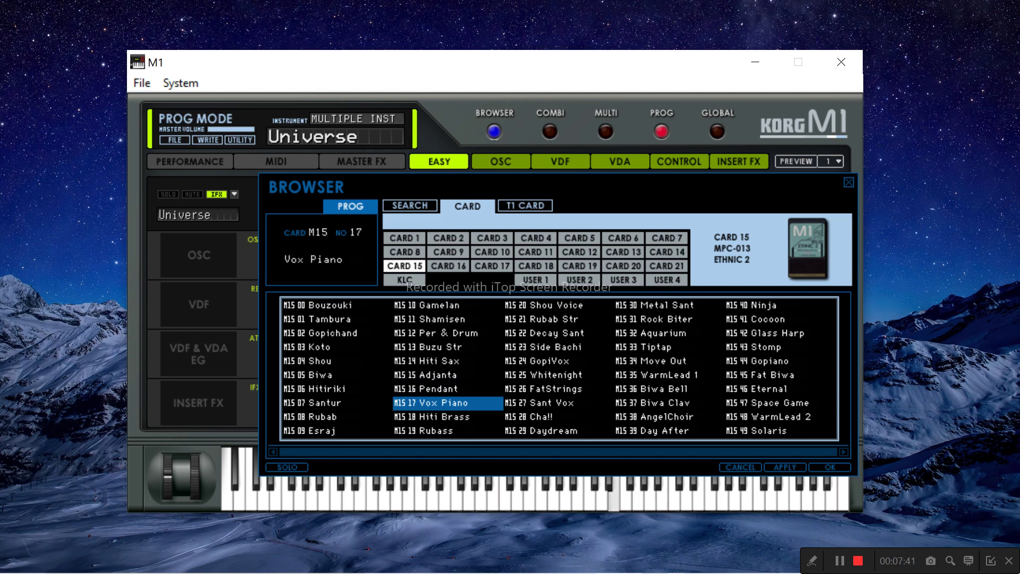
left_click(447, 417)
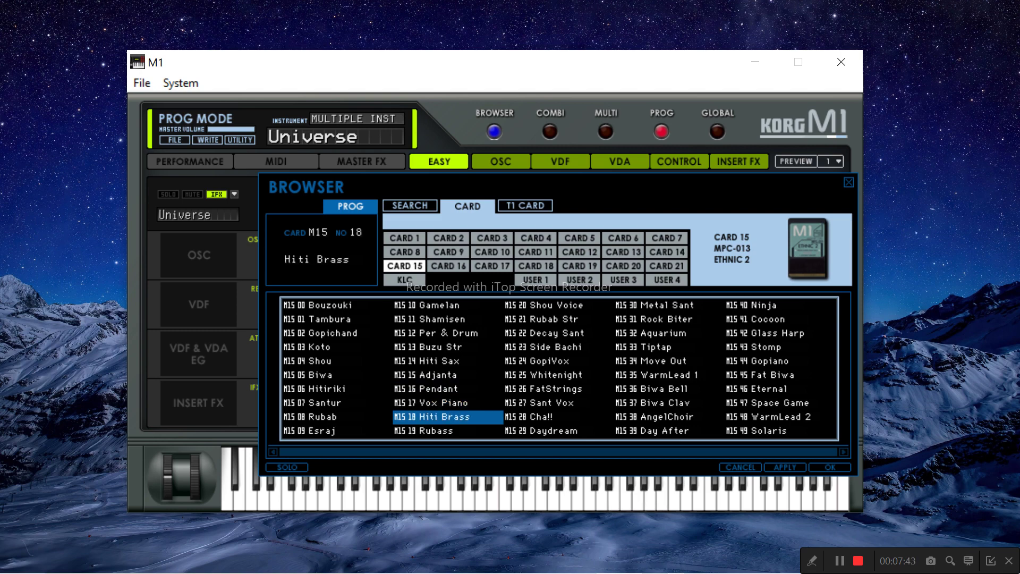
left_click(447, 430)
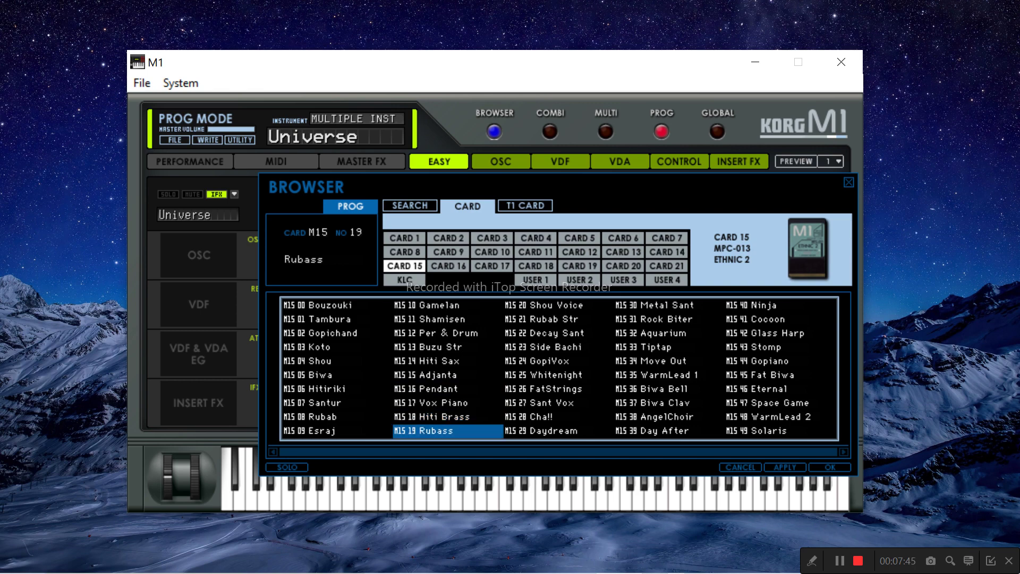
Audition Card 15 Ethnic 2 programs 20 Shou Voice through 29 Daydream in sequence
left_click(557, 306)
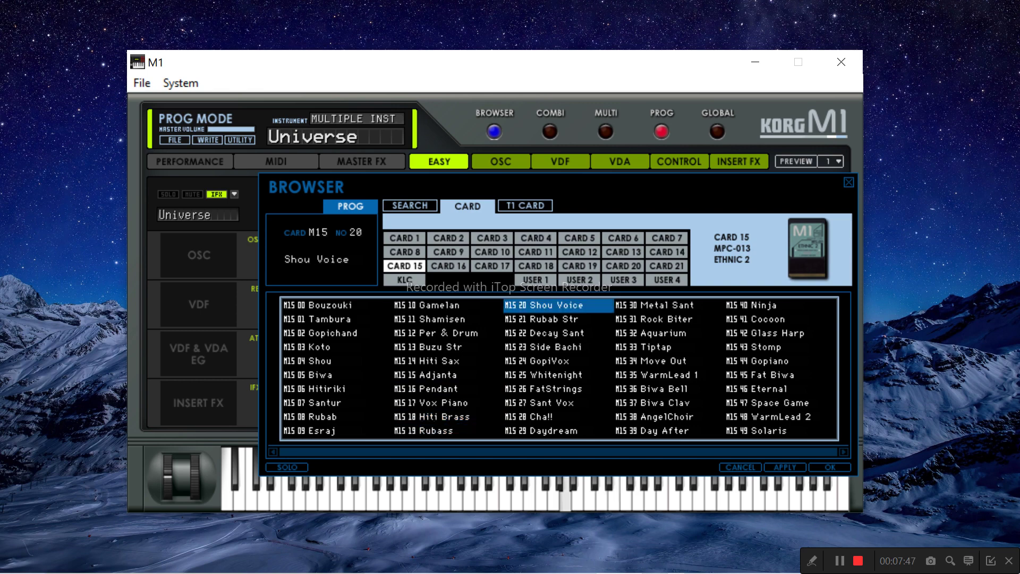
left_click(557, 319)
left_click(558, 333)
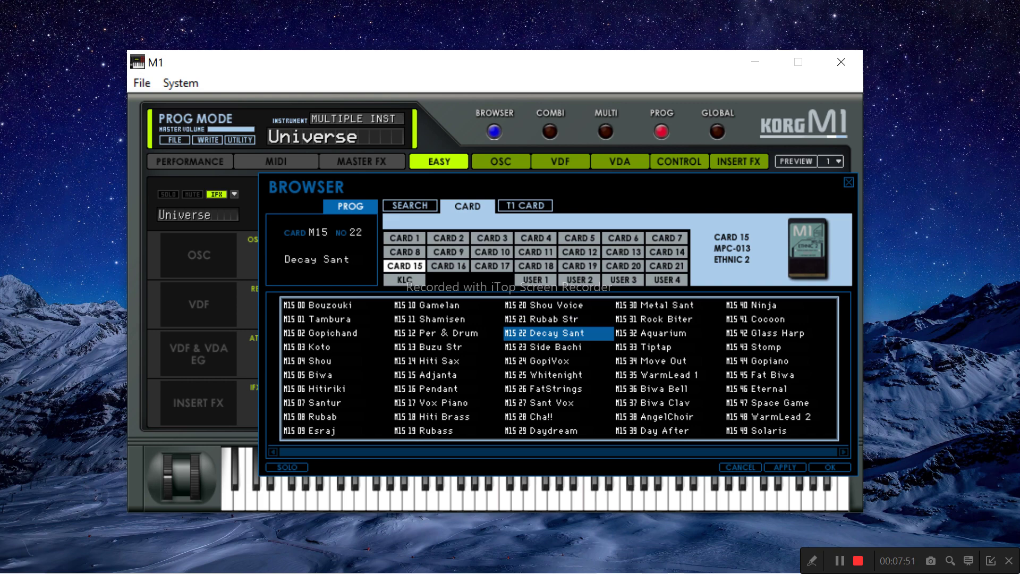
left_click(558, 347)
key("Down")
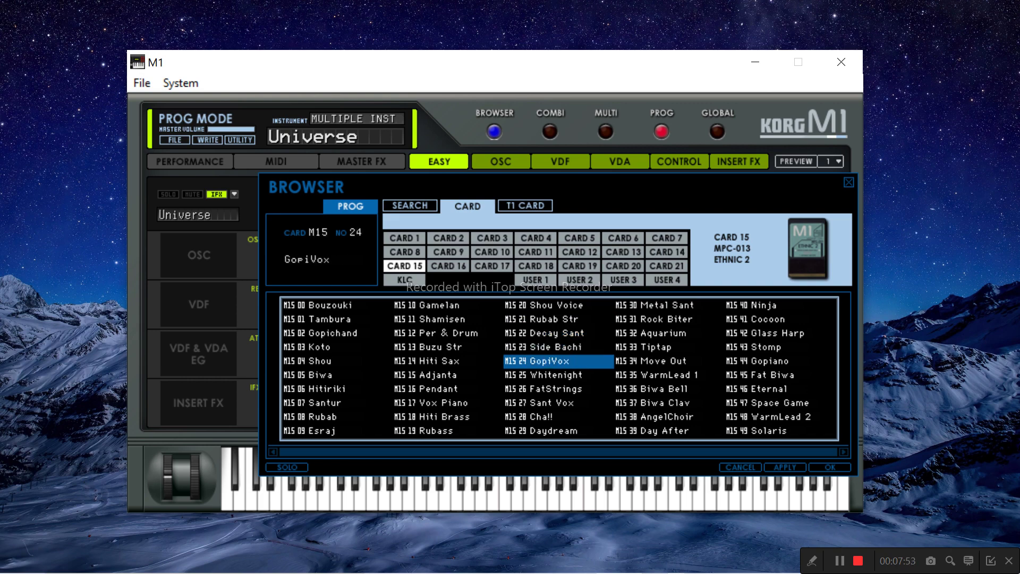
key("Down")
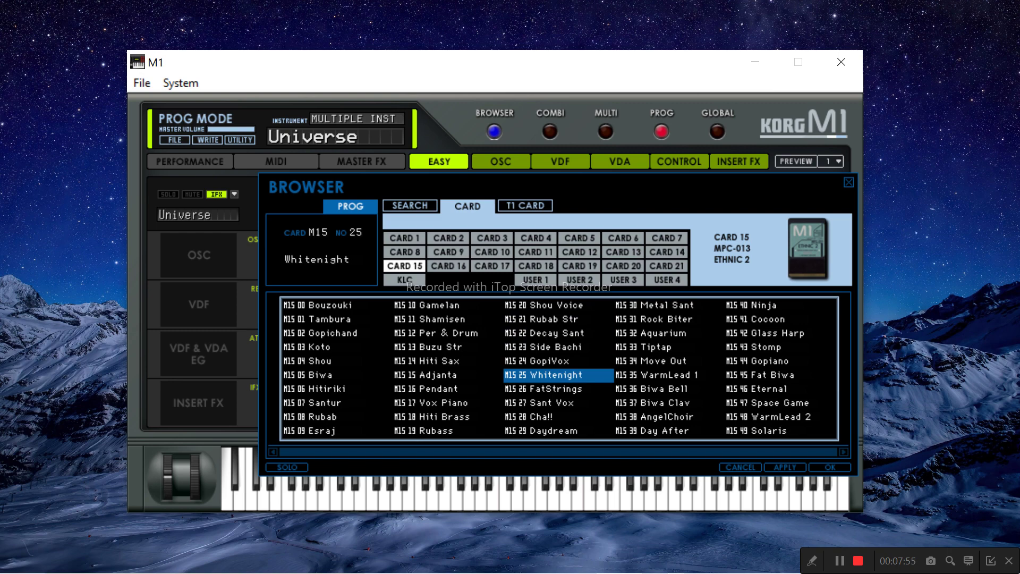
key("Down")
key("Down")
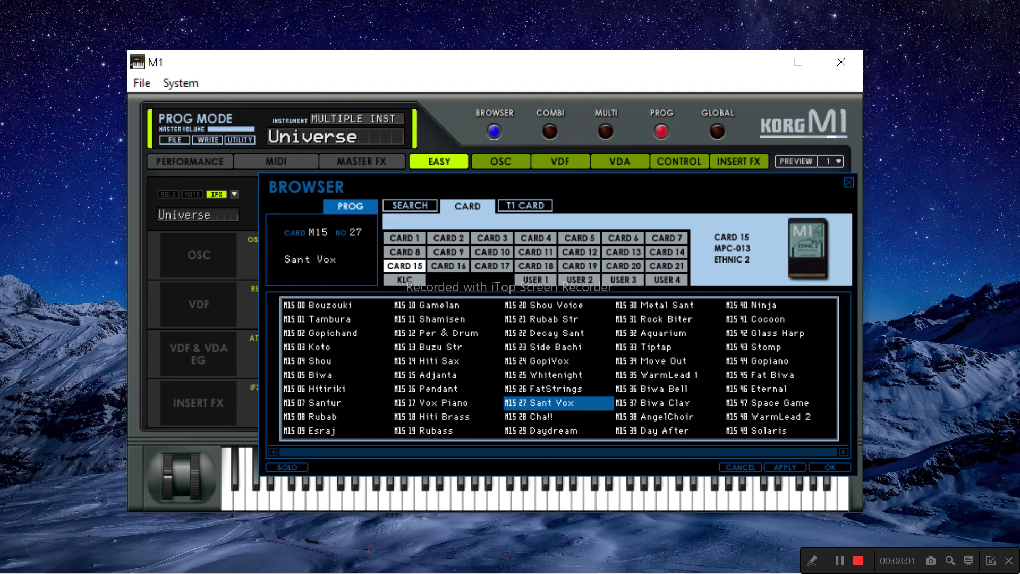
key("Down")
key("Down")
Audition Card 15 Ethnic 2 programs 30 Metal Sant through 39 Day After in sequence
key("Down")
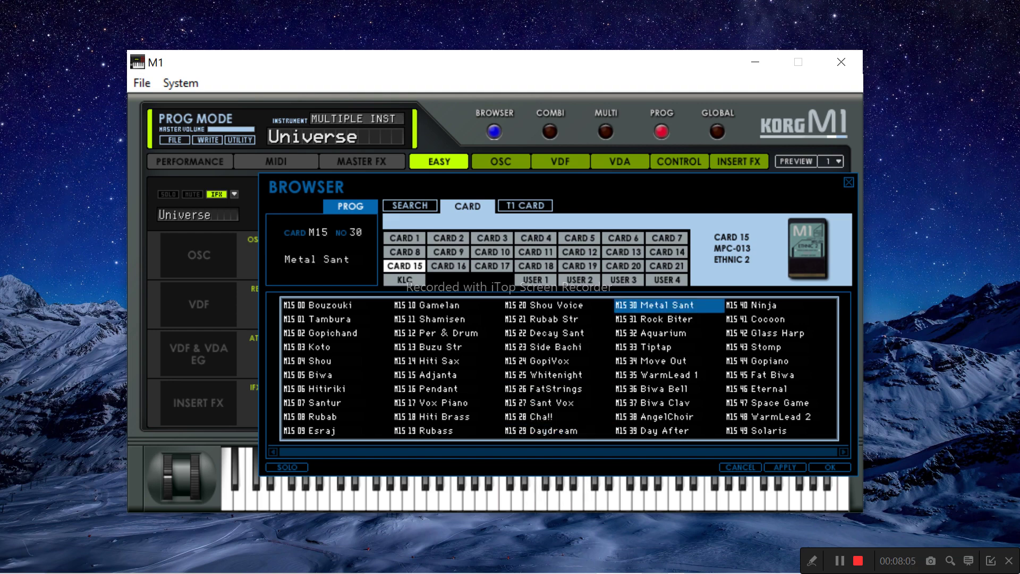
key("Down")
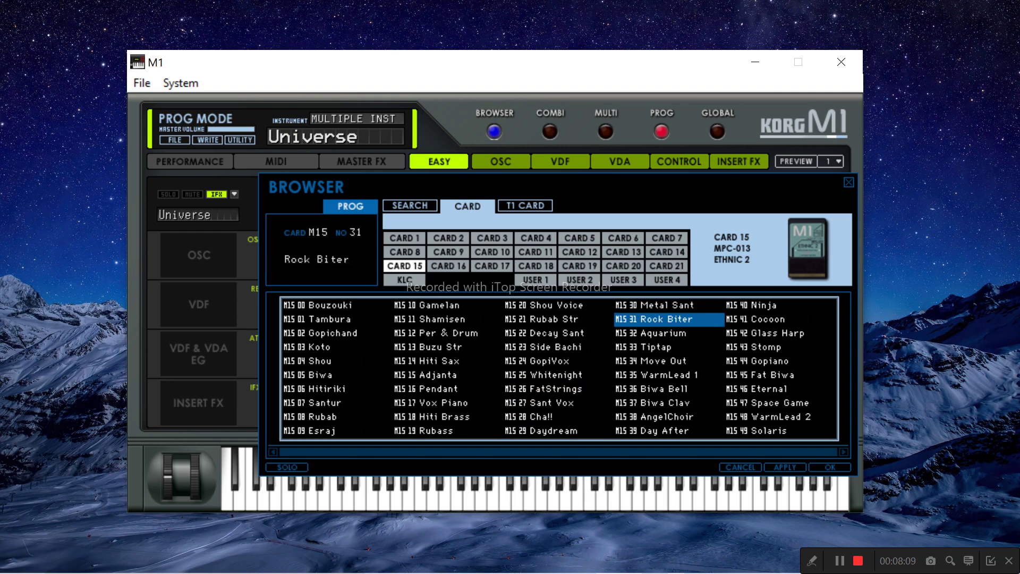
key("Down")
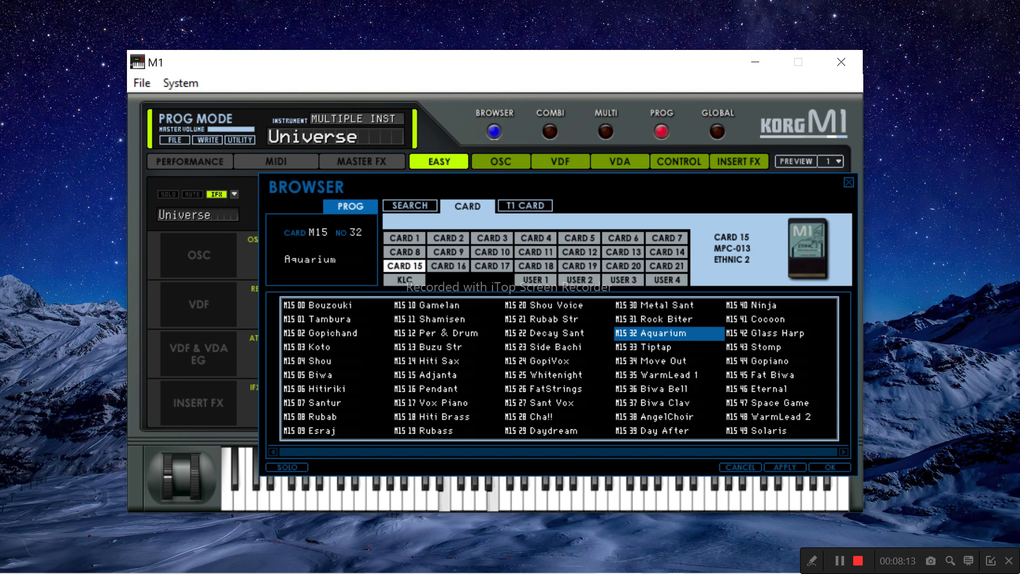
key("Down")
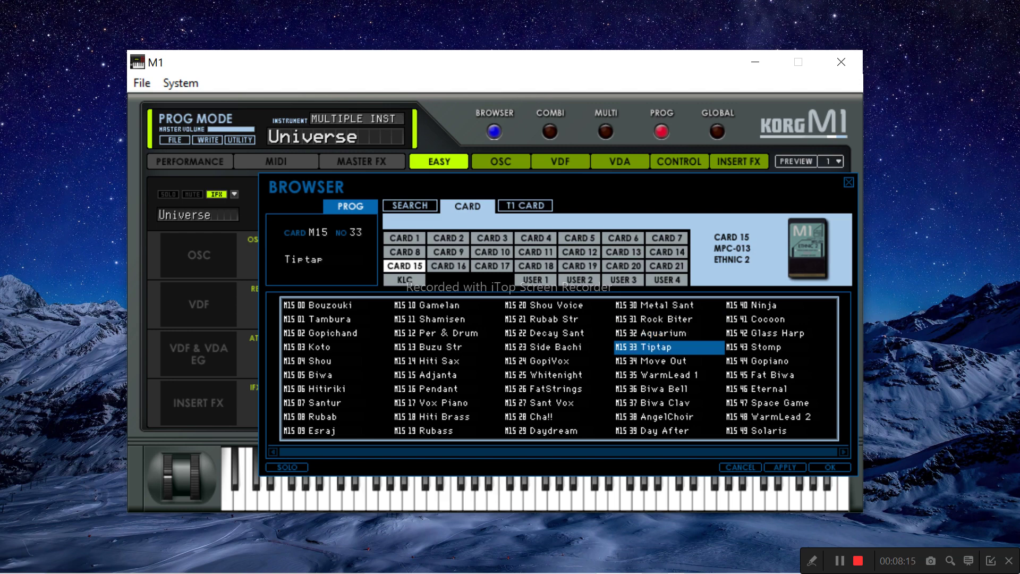
key("Down")
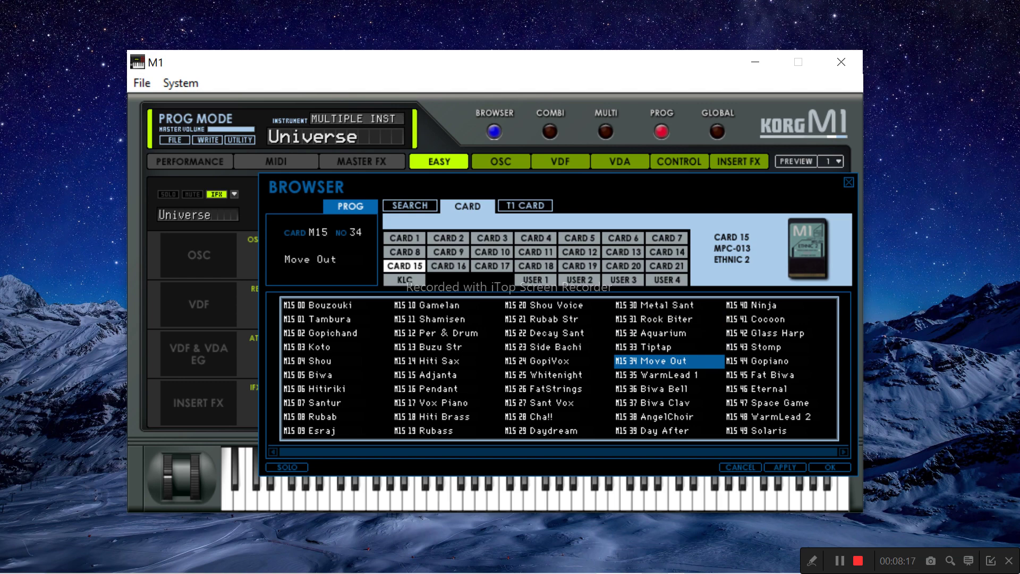
key("Down")
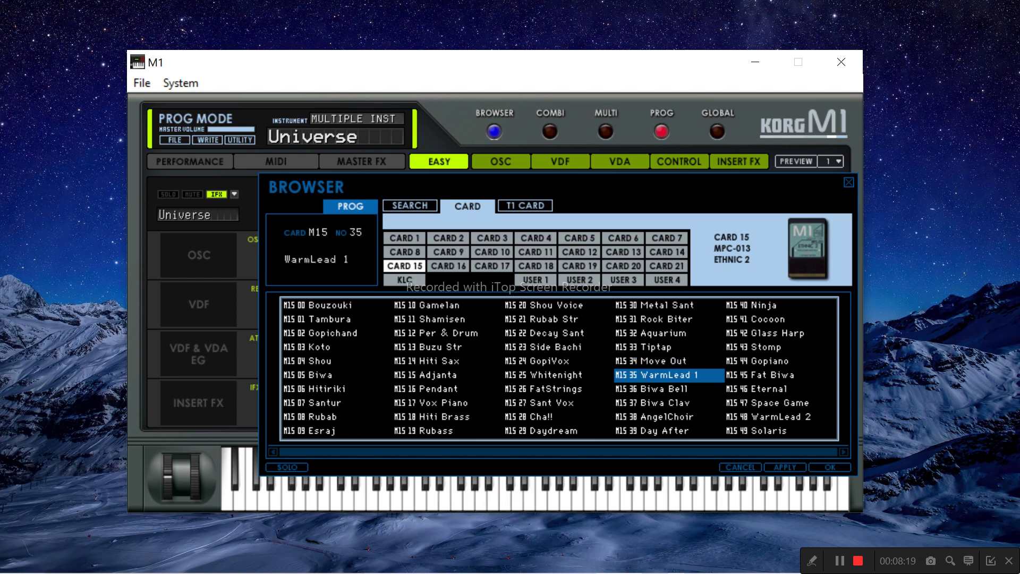
key("Down")
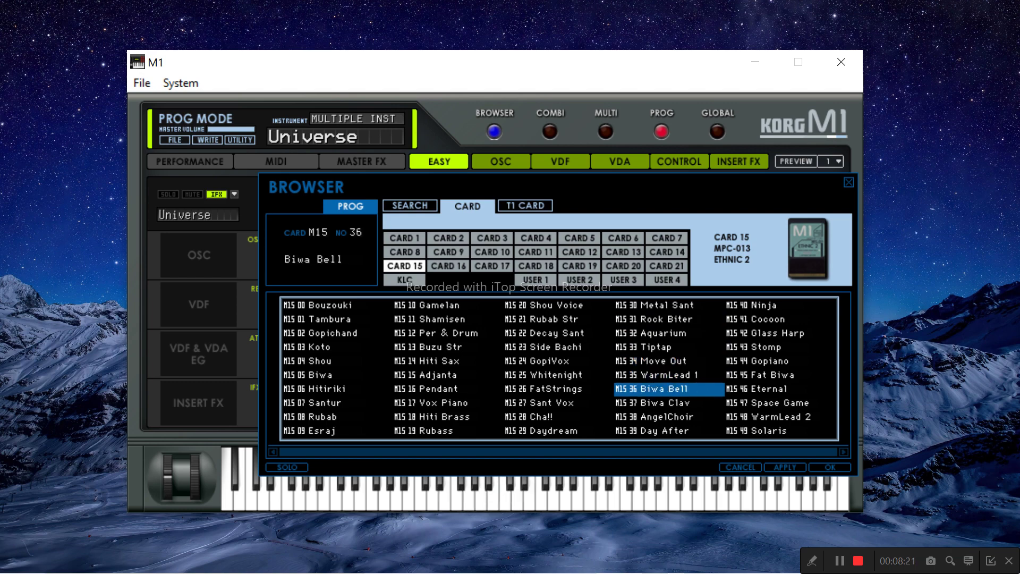
key("Down")
key("Down")
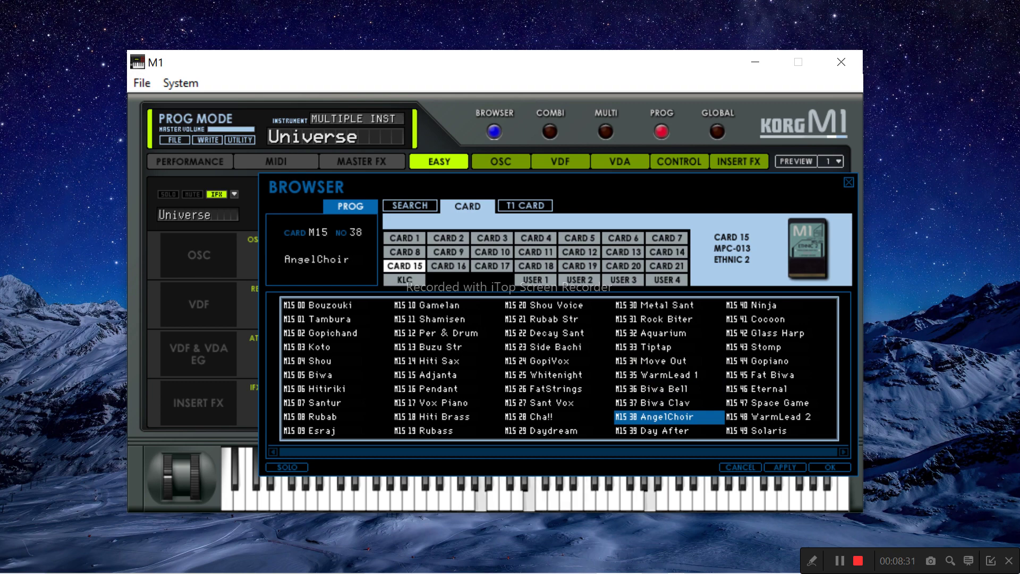
left_click(669, 431)
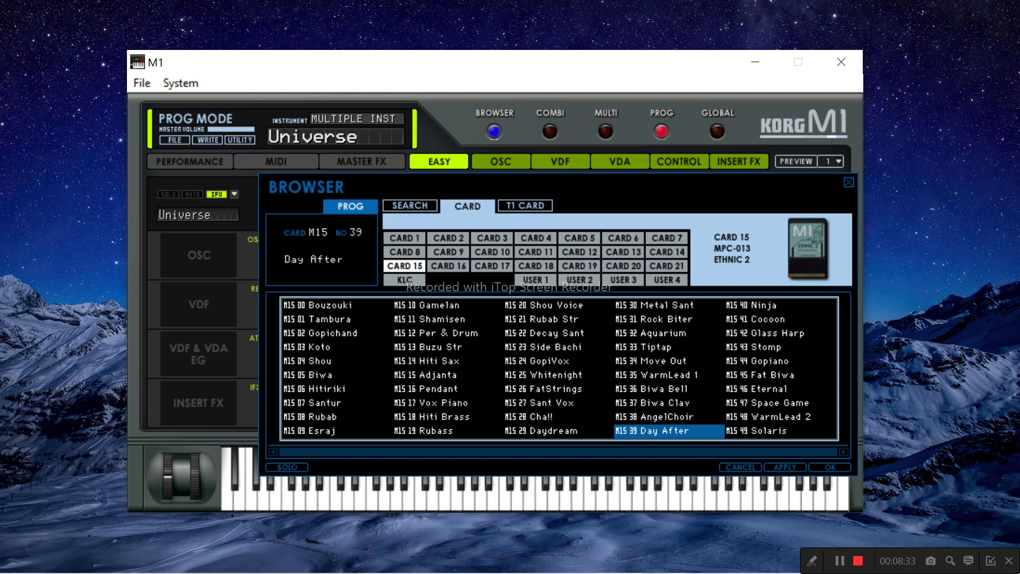
Audition Card 15 Ethnic 2 programs 40 Ninja through 49 Solaris in sequence
left_click(780, 305)
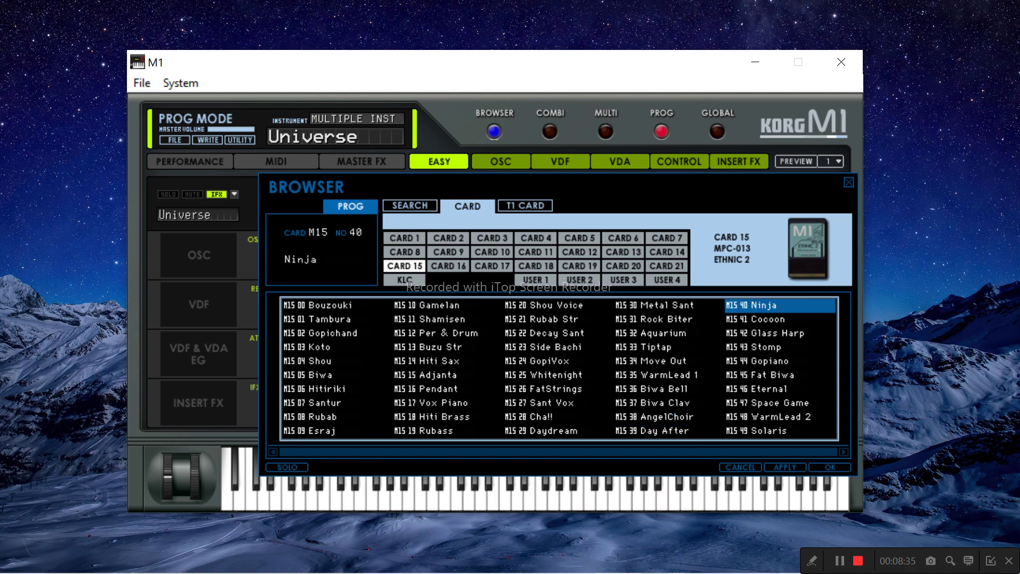
left_click(780, 319)
left_click(779, 333)
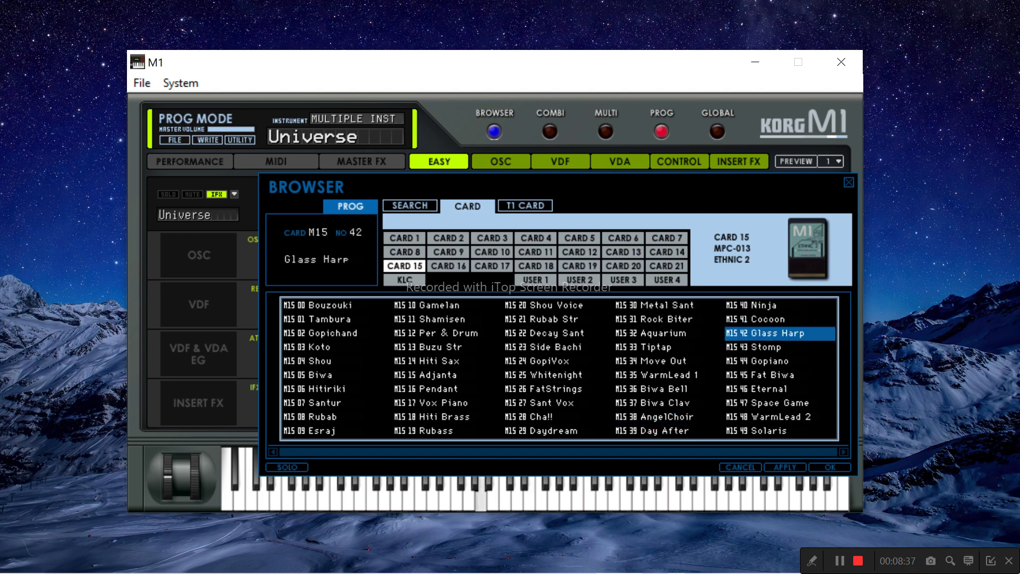
left_click(779, 347)
left_click(779, 361)
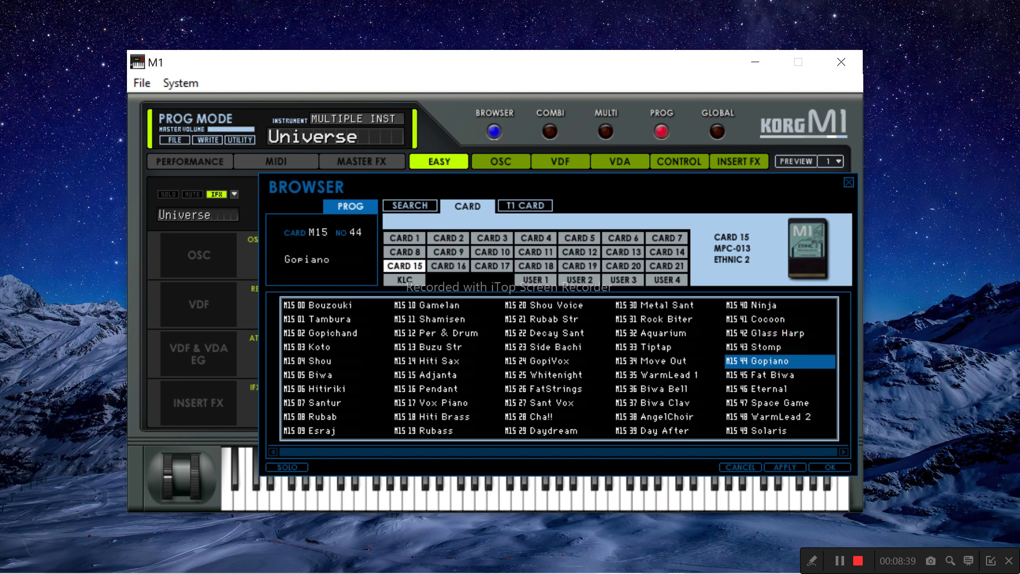
left_click(779, 375)
left_click(779, 389)
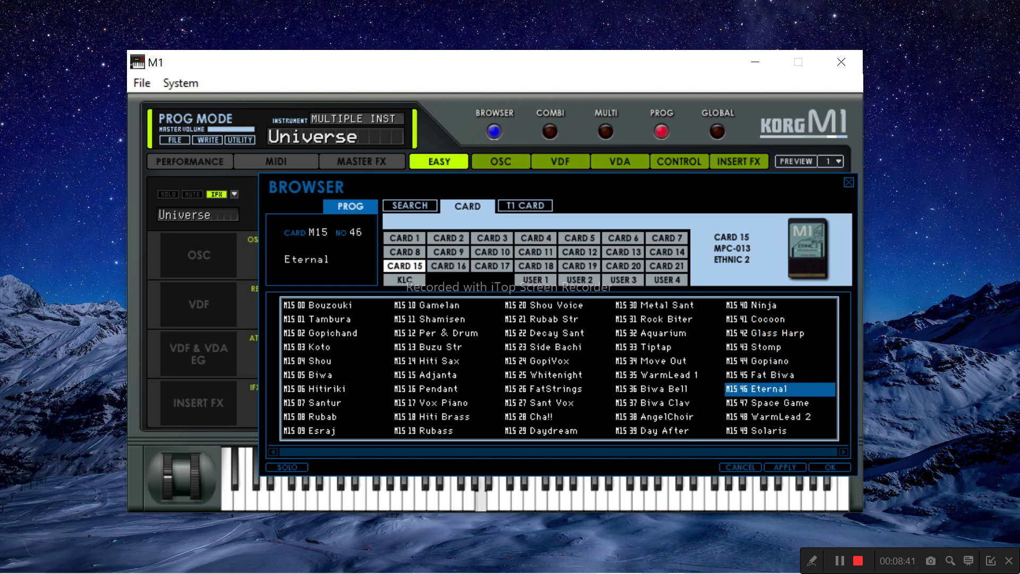
left_click(779, 403)
left_click(779, 417)
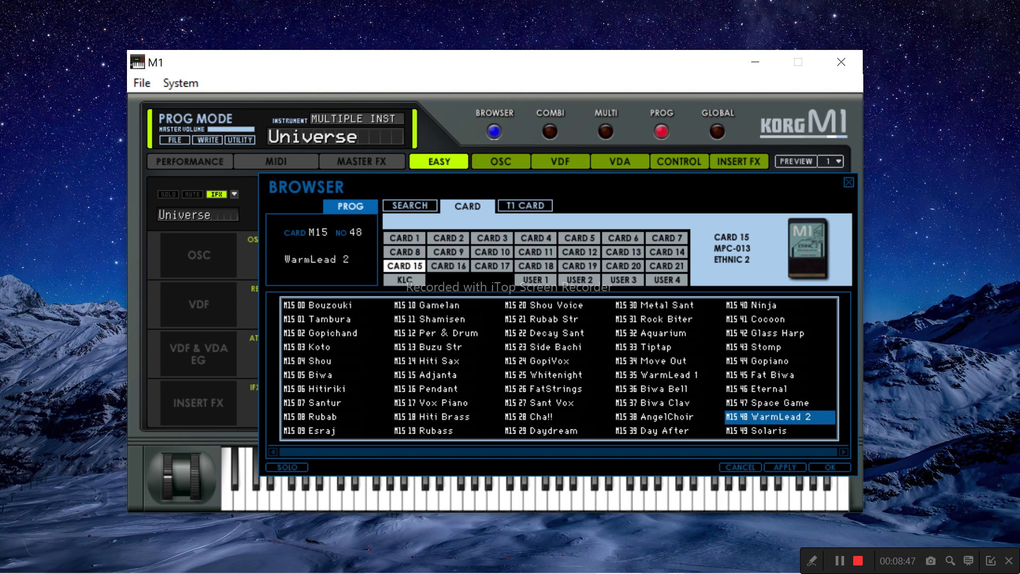
left_click(779, 431)
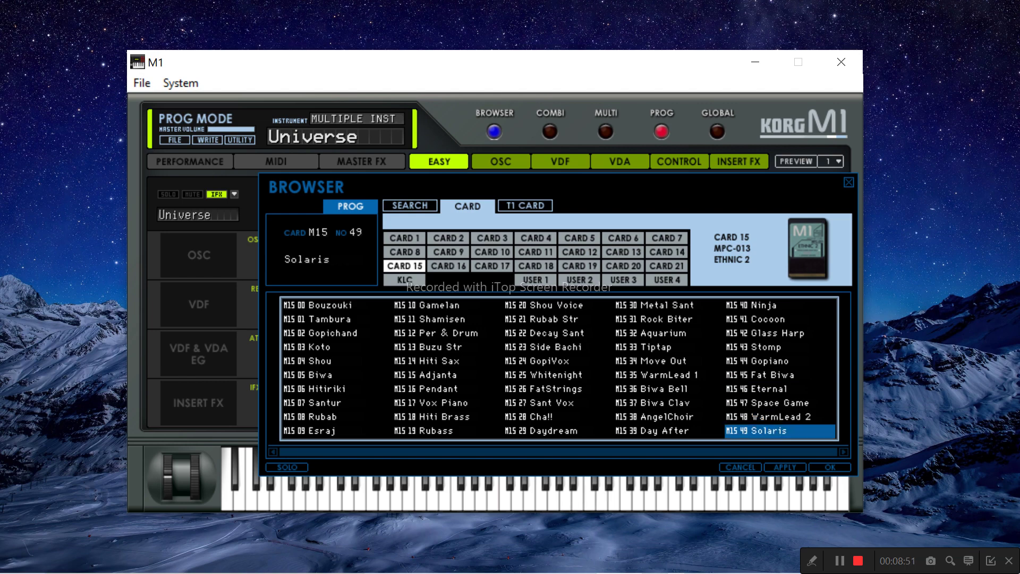
Show the Card 16 Sound Effects programs and audition 00 FoggyRain through 09 PatPad in sequence
left_click(448, 266)
left_click(333, 306)
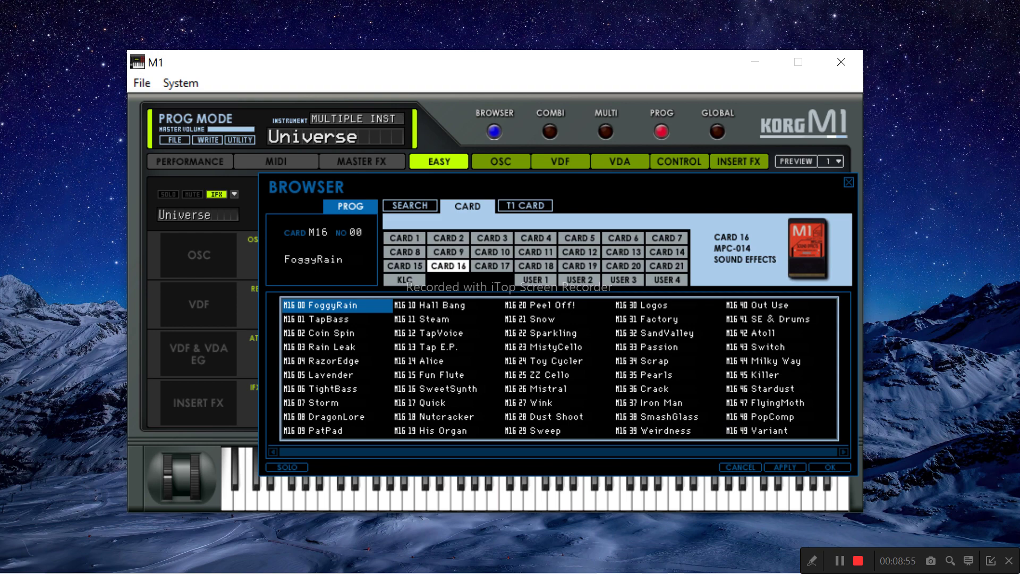
left_click(333, 320)
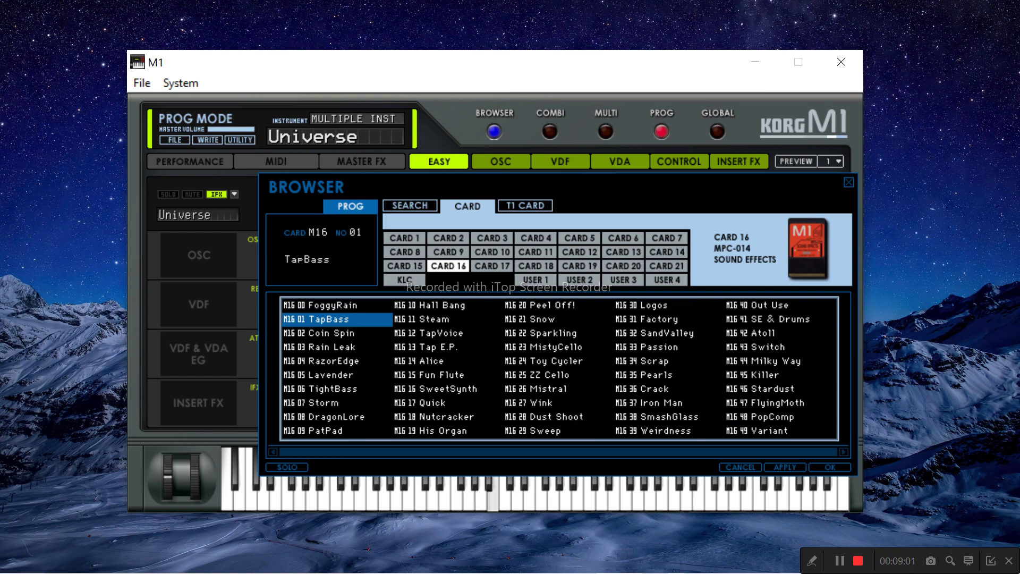
left_click(333, 334)
left_click(333, 347)
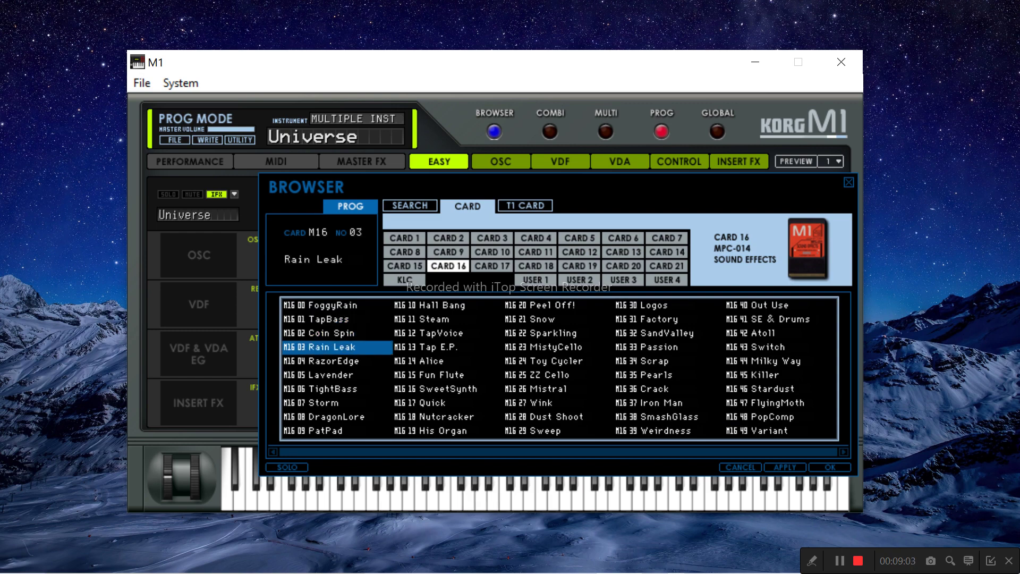
left_click(333, 361)
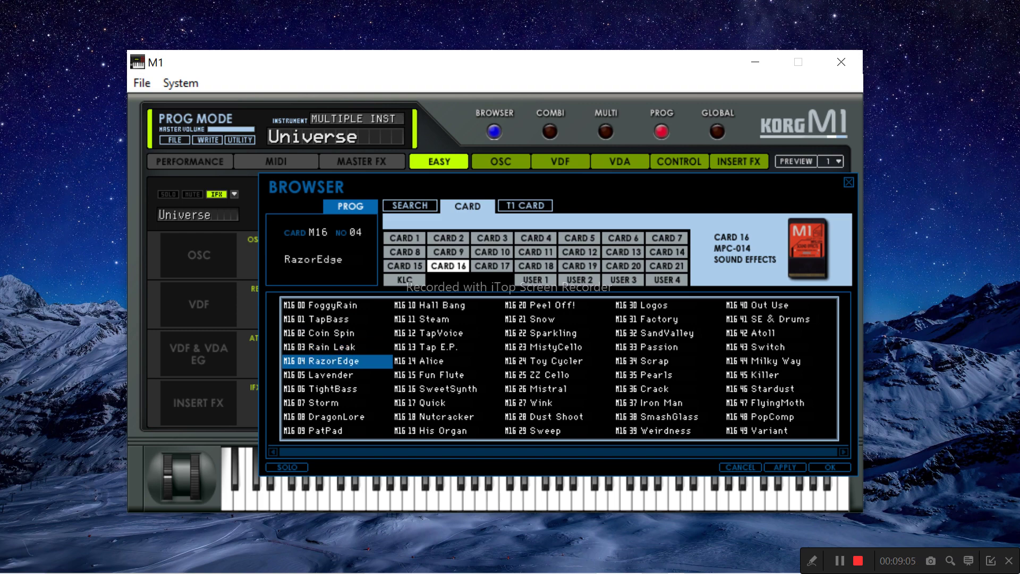
left_click(333, 375)
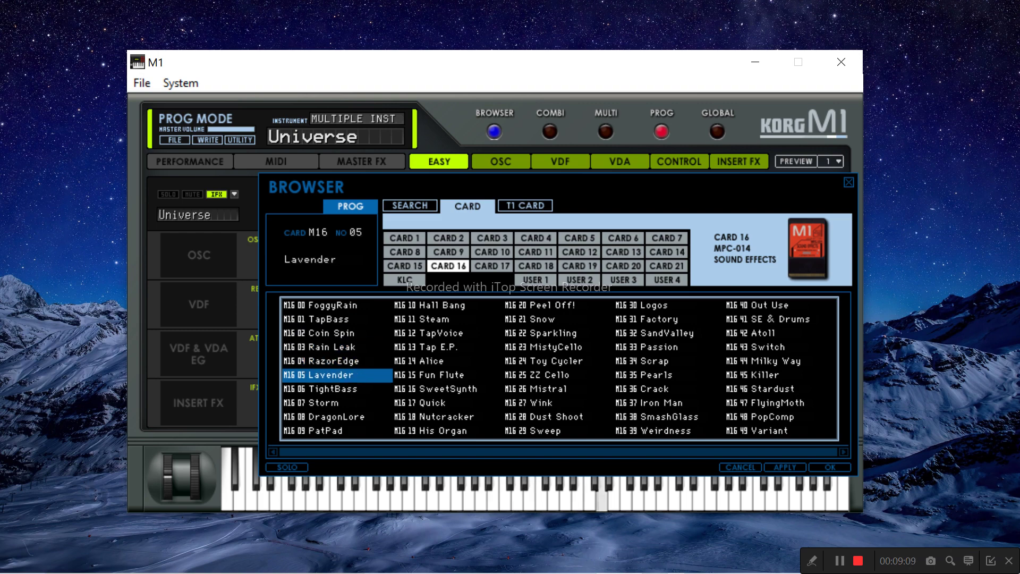
left_click(333, 389)
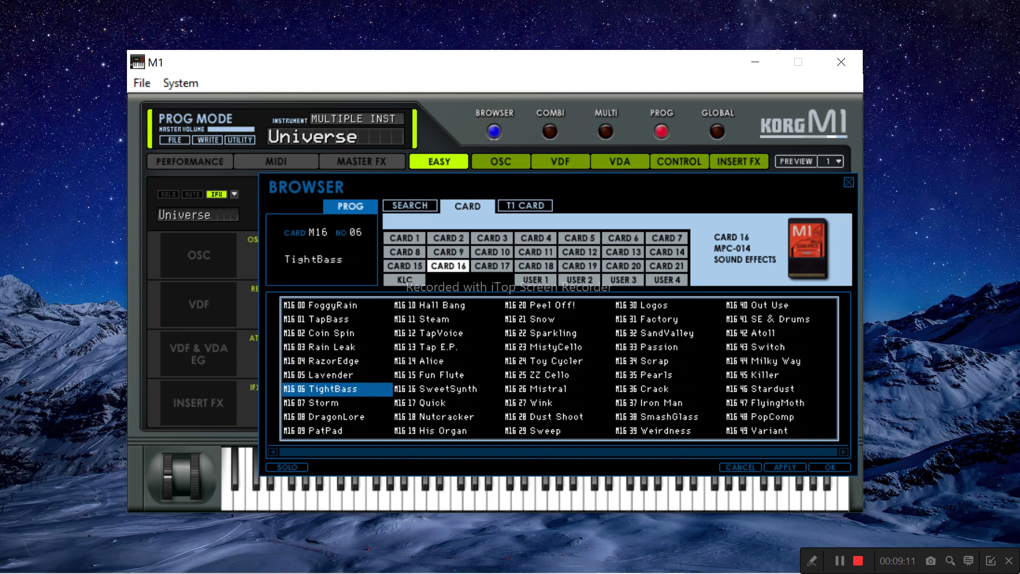
left_click(333, 403)
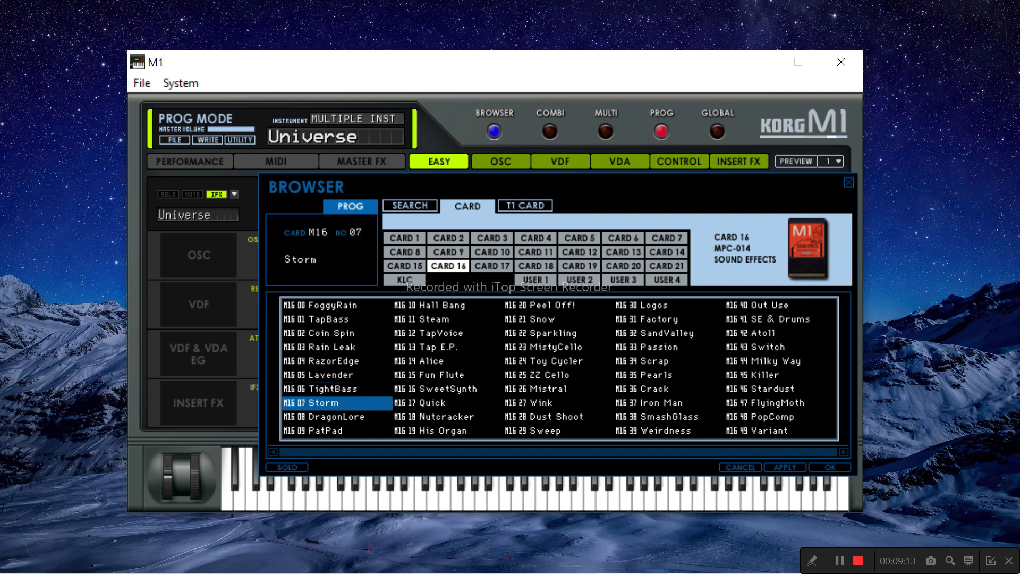
left_click(337, 417)
left_click(325, 431)
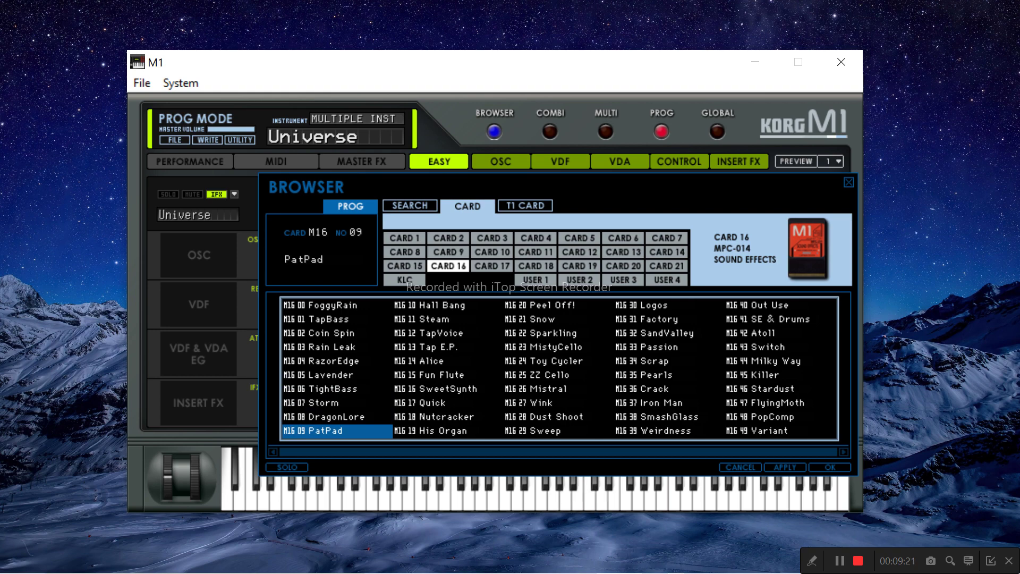
Audition Card 16 Sound Effects programs 10 Hall Bang through 19 His Organ in sequence
left_click(443, 305)
left_click(442, 320)
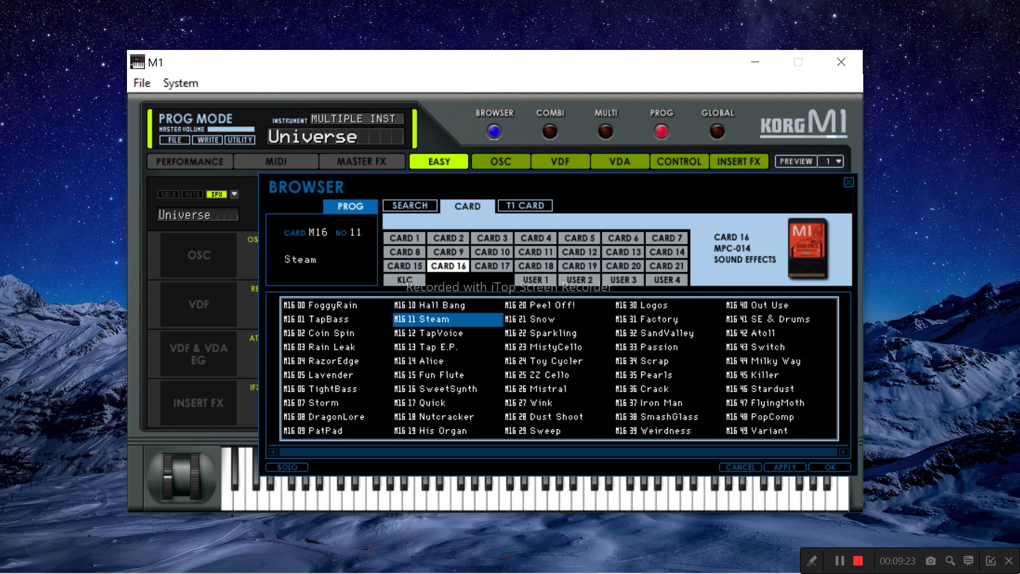
left_click(443, 333)
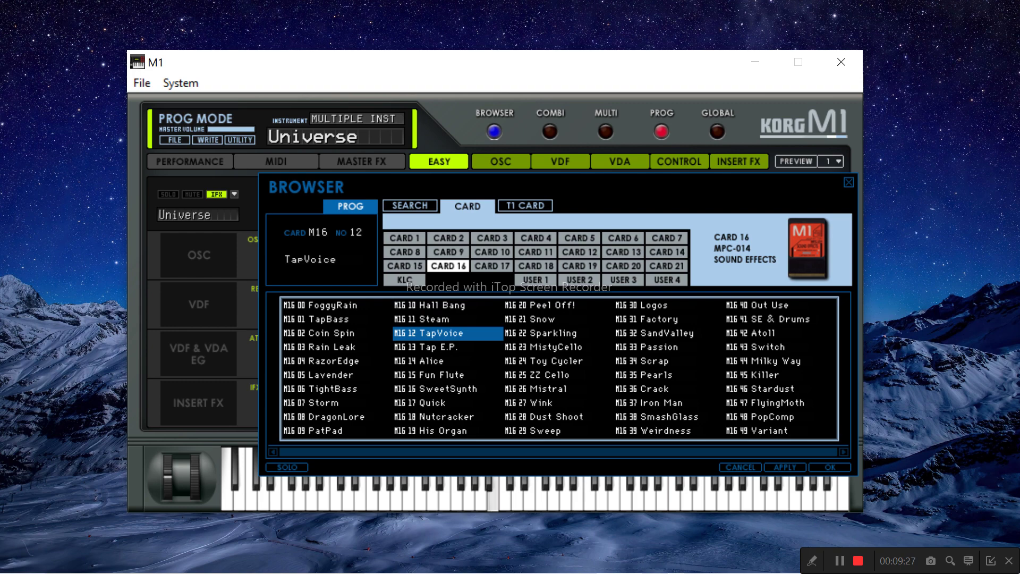
left_click(442, 347)
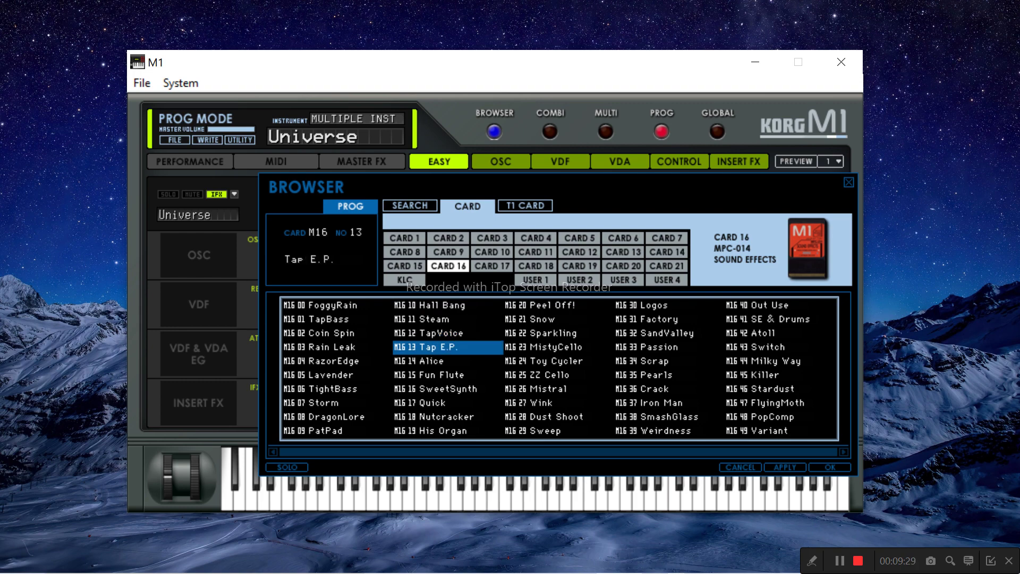
left_click(442, 361)
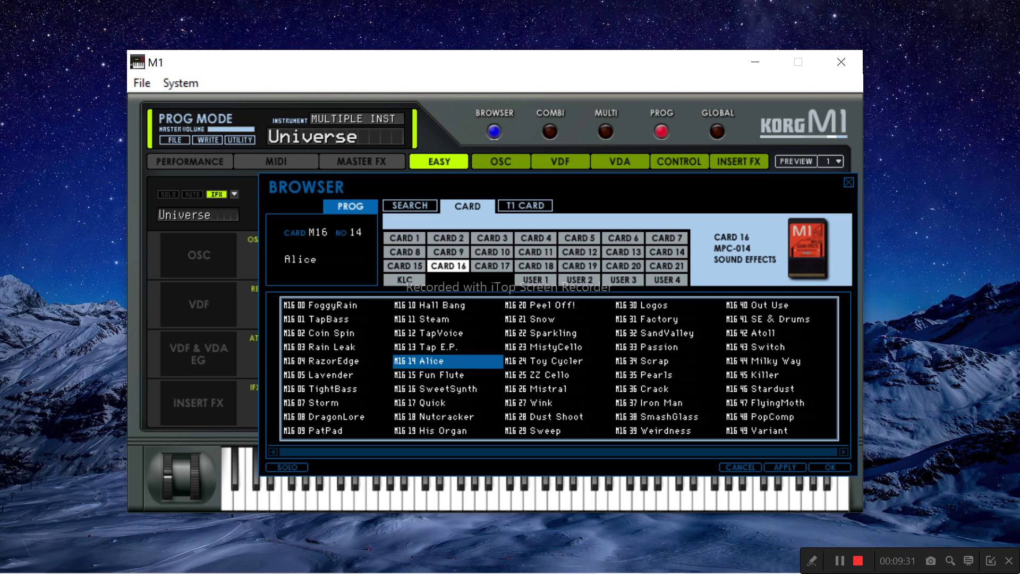
left_click(442, 375)
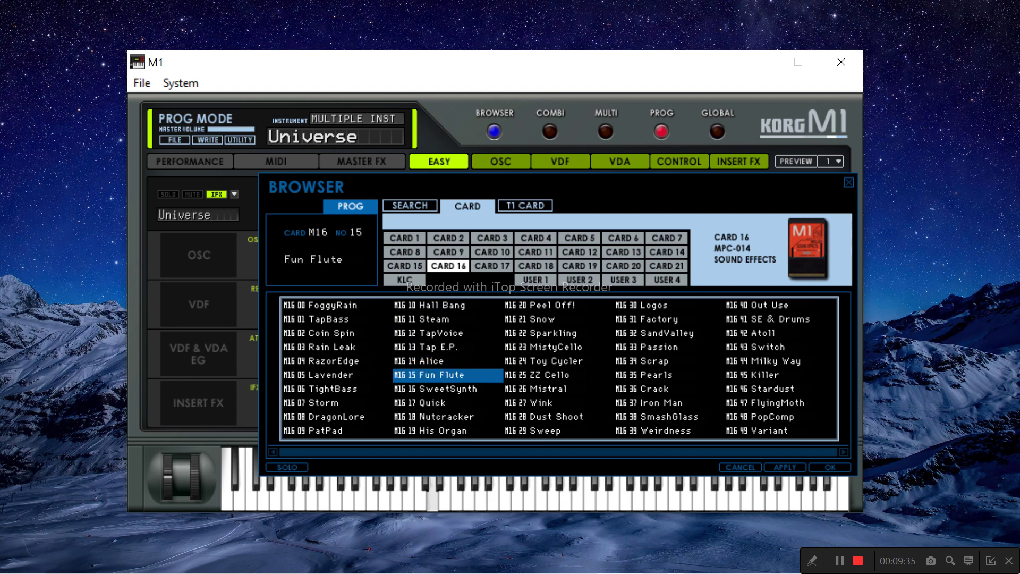
left_click(442, 389)
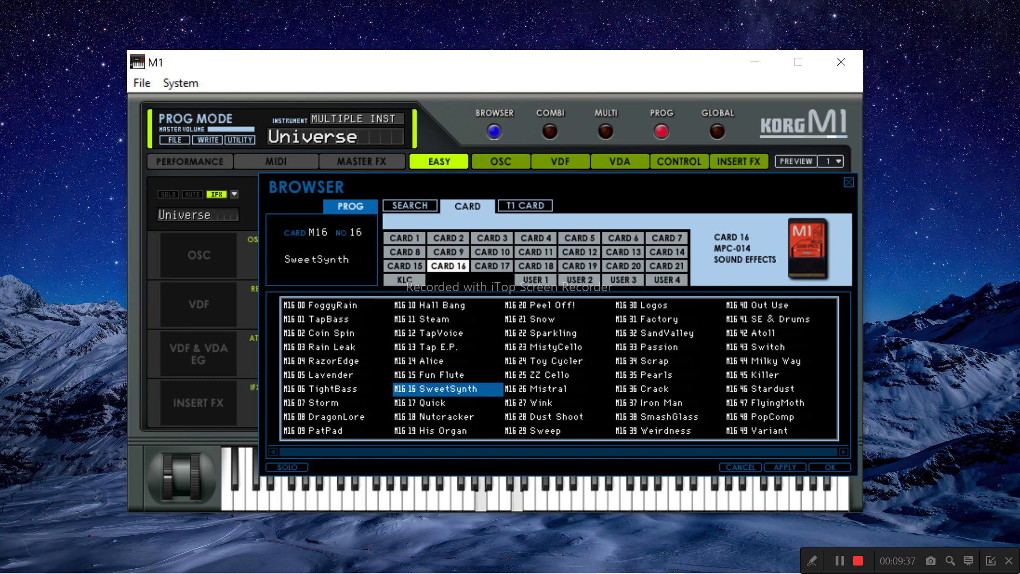
left_click(442, 402)
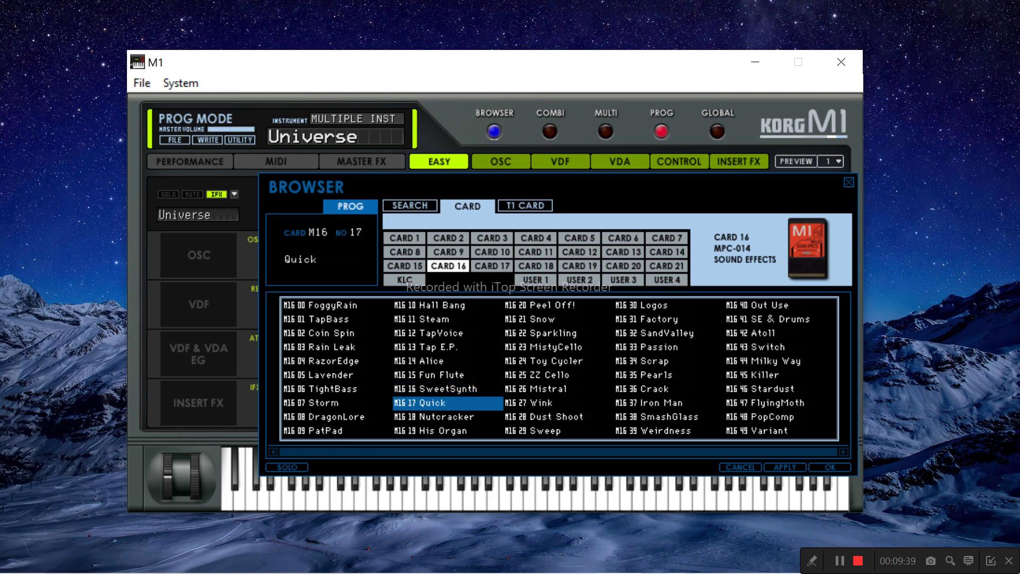
left_click(442, 417)
left_click(442, 431)
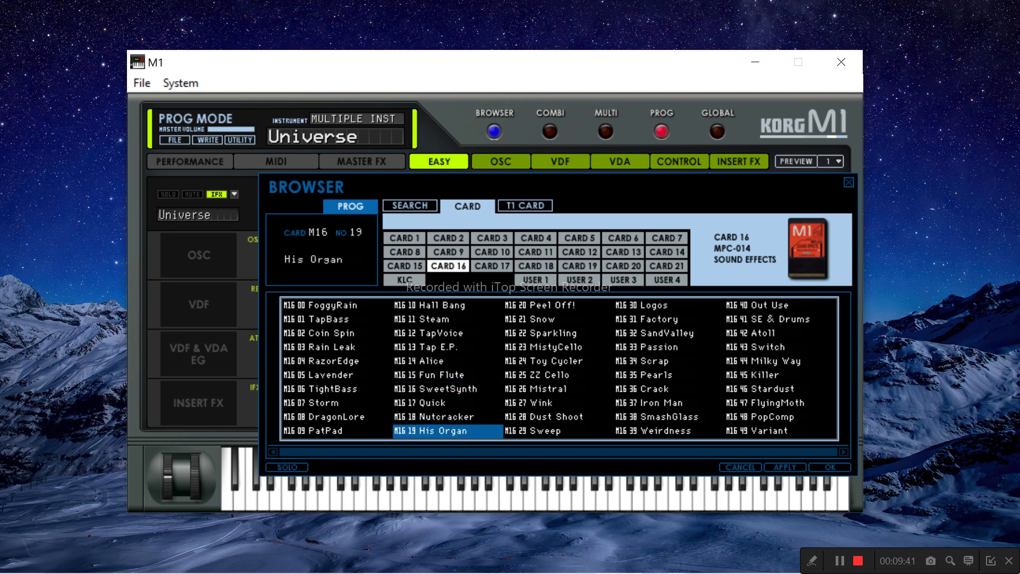
Audition Card 16 Sound Effects programs 20 Peel Off! through 29 Sweep in sequence
left_click(552, 305)
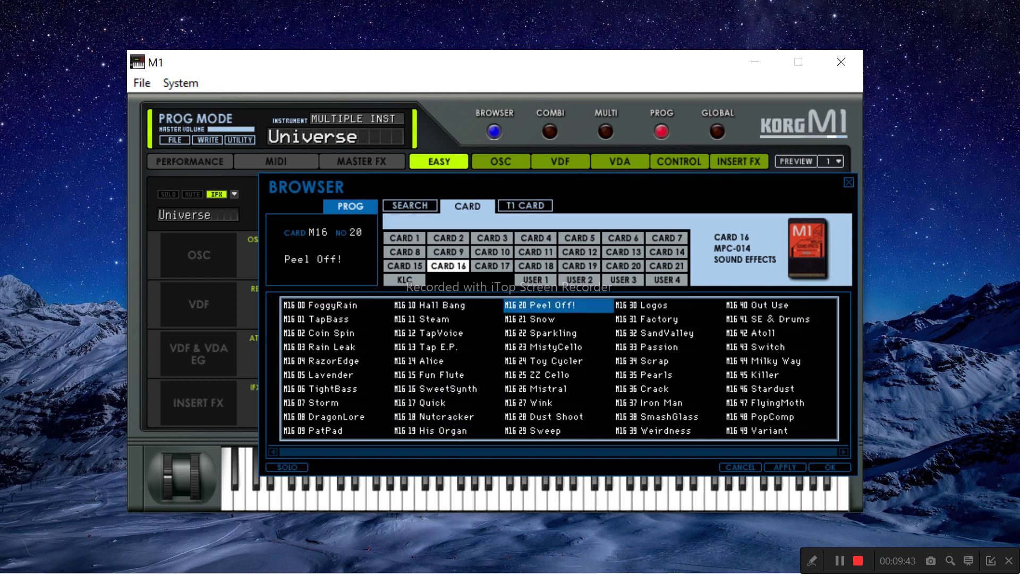
left_click(553, 319)
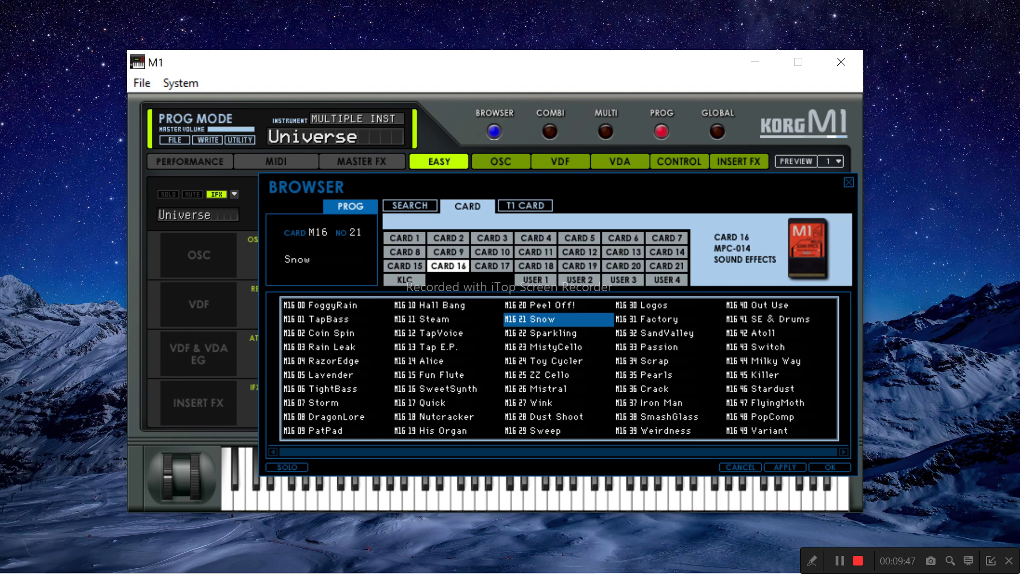
left_click(553, 333)
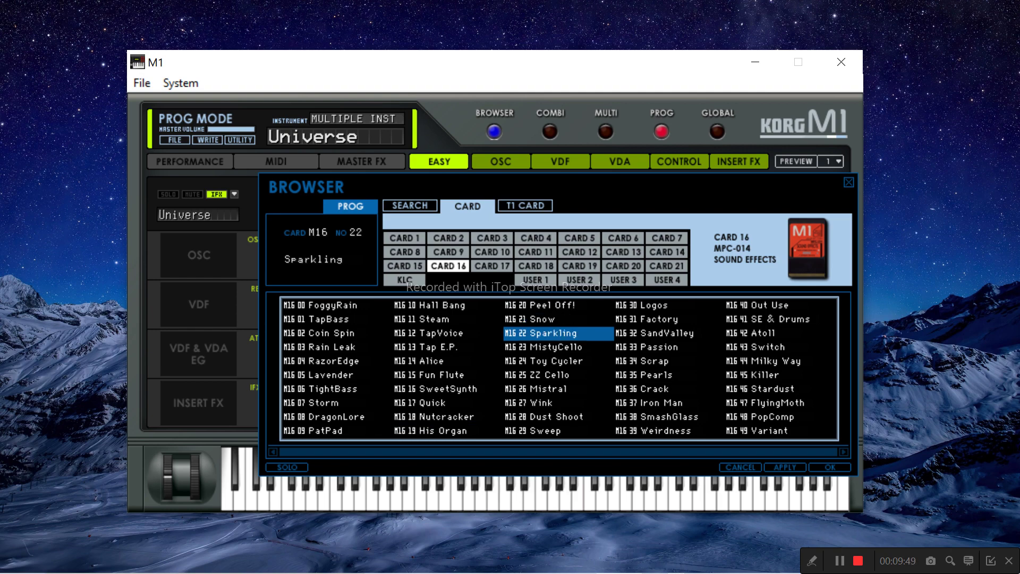
left_click(552, 347)
left_click(552, 361)
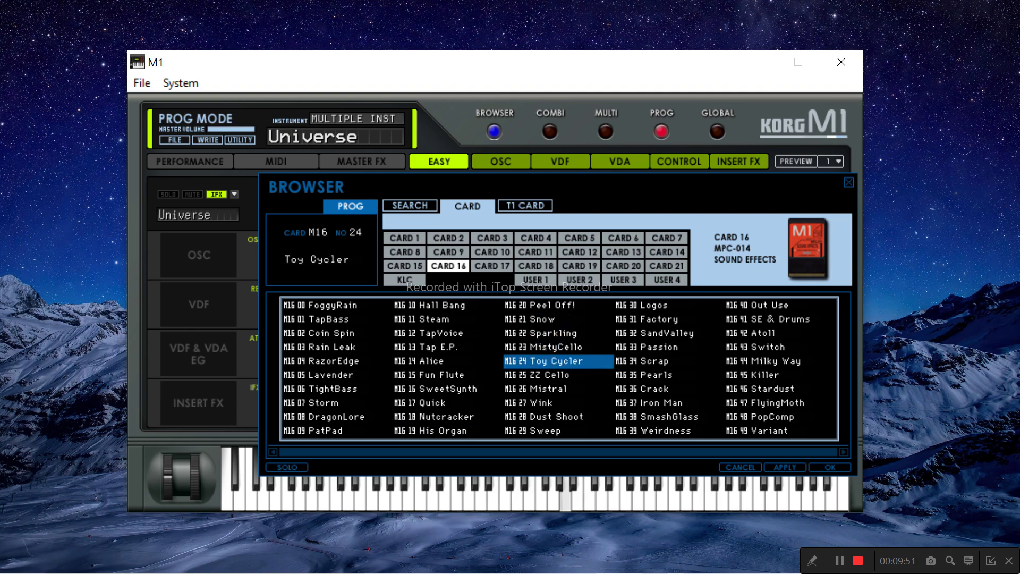
left_click(553, 375)
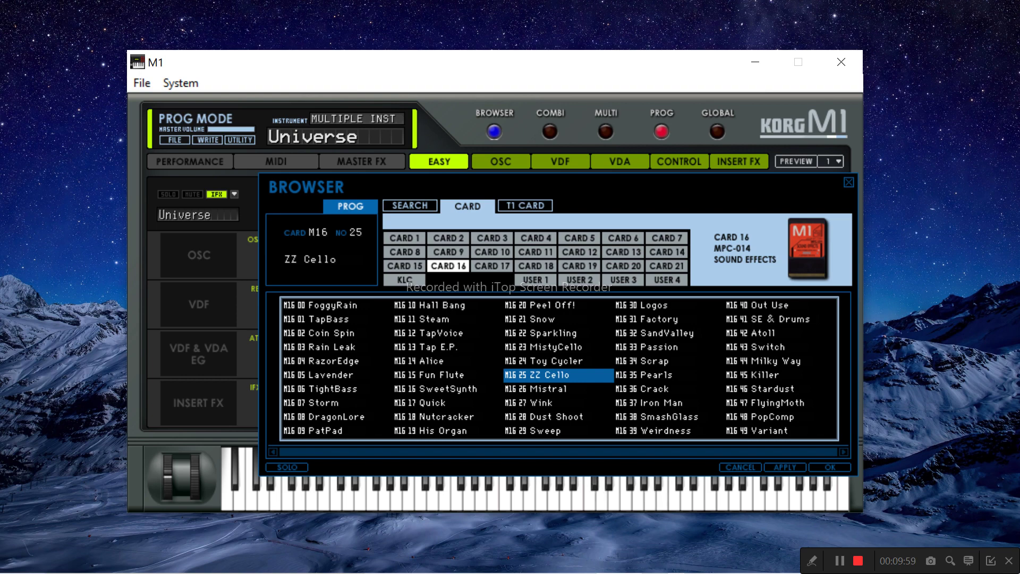
left_click(549, 390)
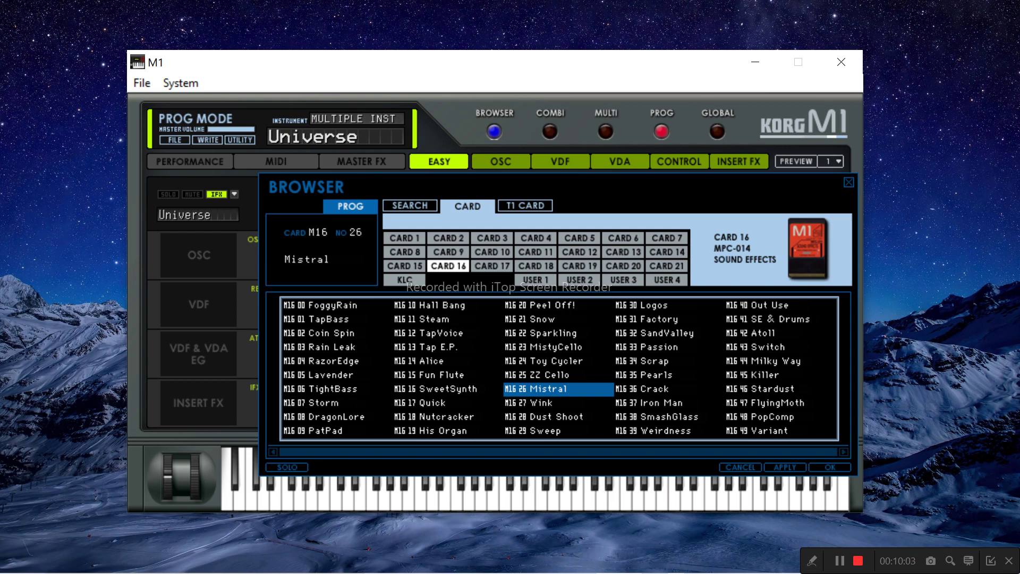
left_click(549, 403)
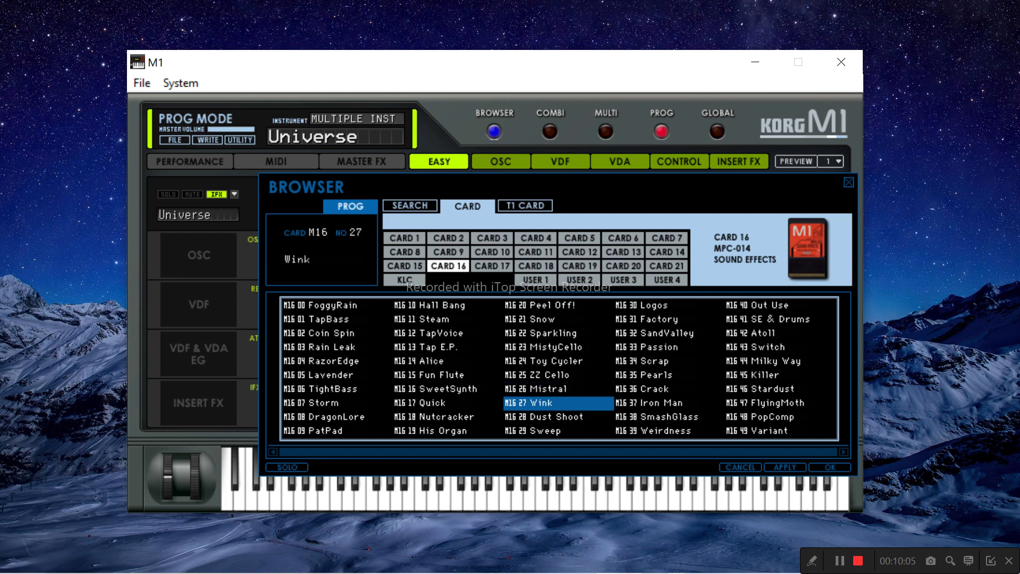
left_click(549, 416)
left_click(549, 430)
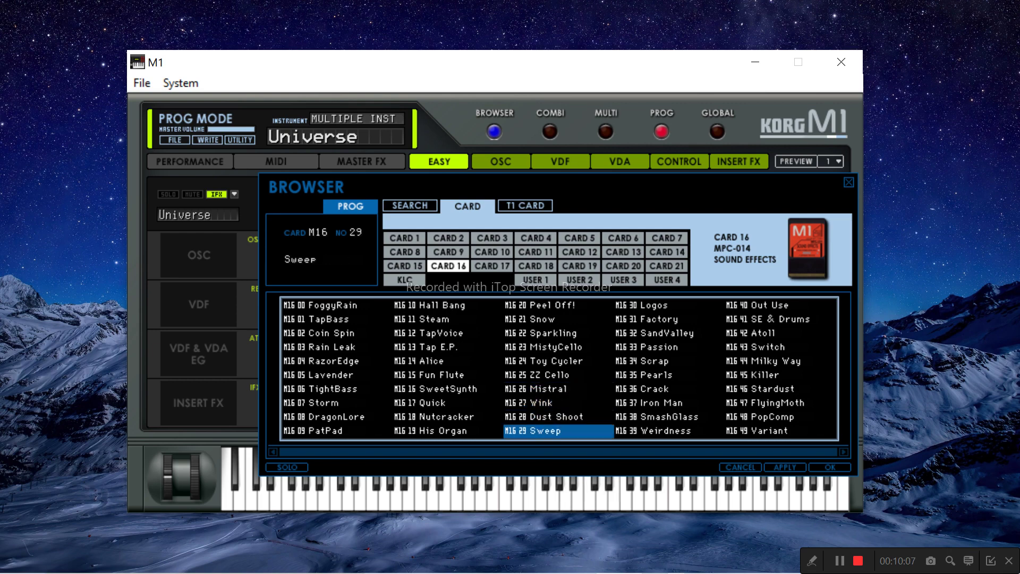
Audition Card 16 Sound Effects programs 30 Logos through 40 Out Use in sequence
left_click(654, 305)
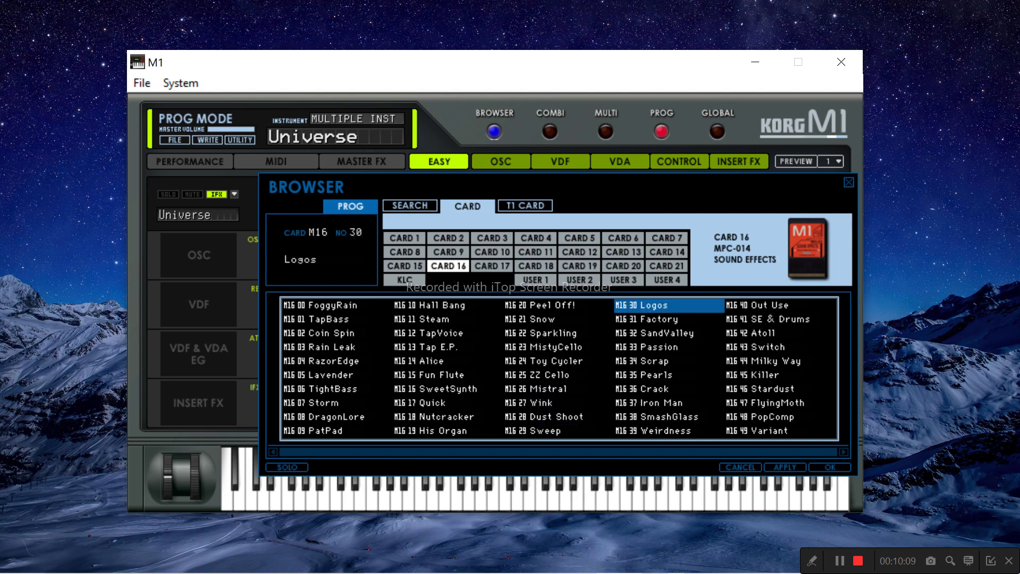
left_click(653, 319)
key("Down")
key("Down")
key("Down")
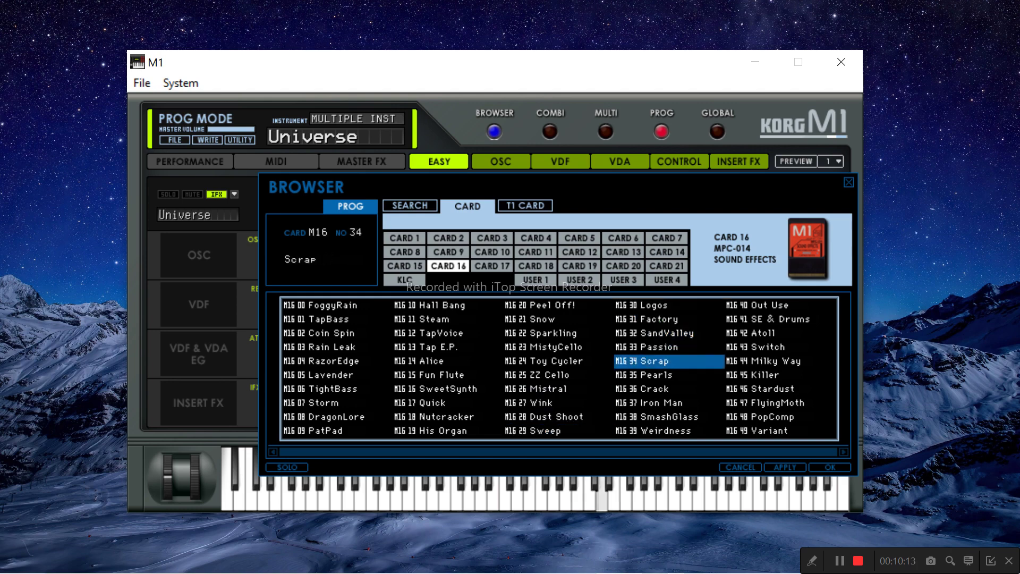
key("Down")
key("Down")
key("Down")
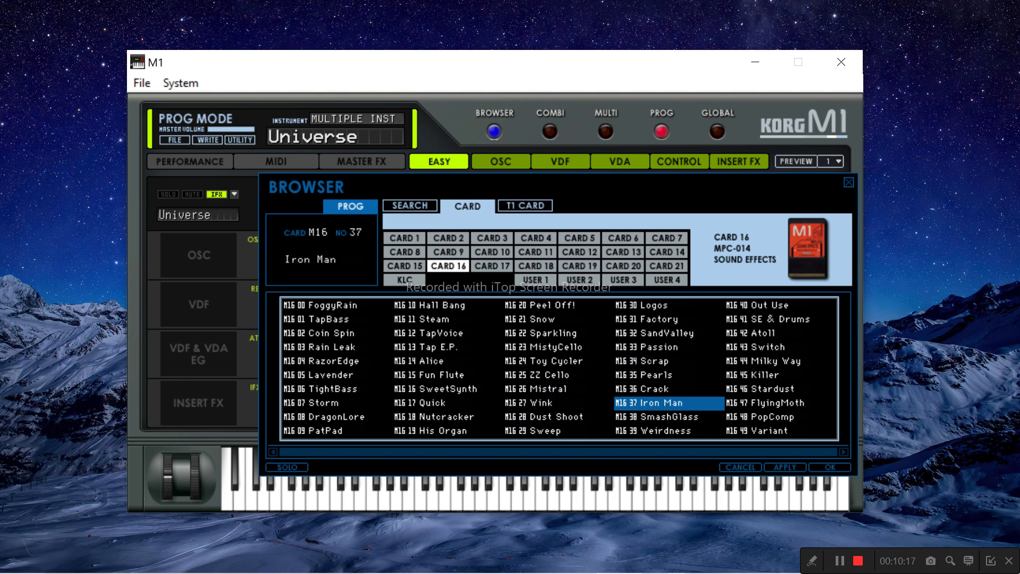
key("Down")
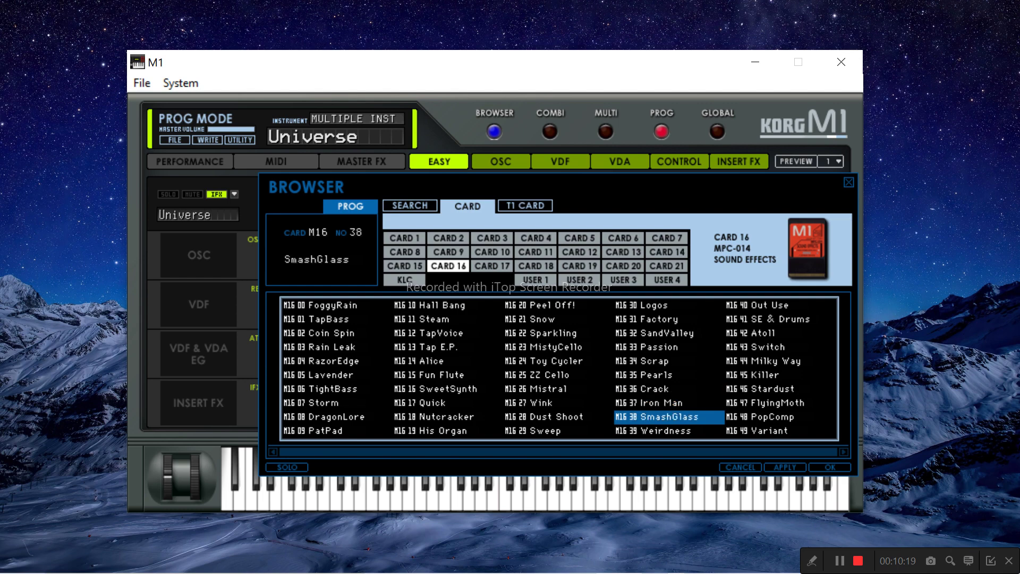
key("Down")
key("Down")
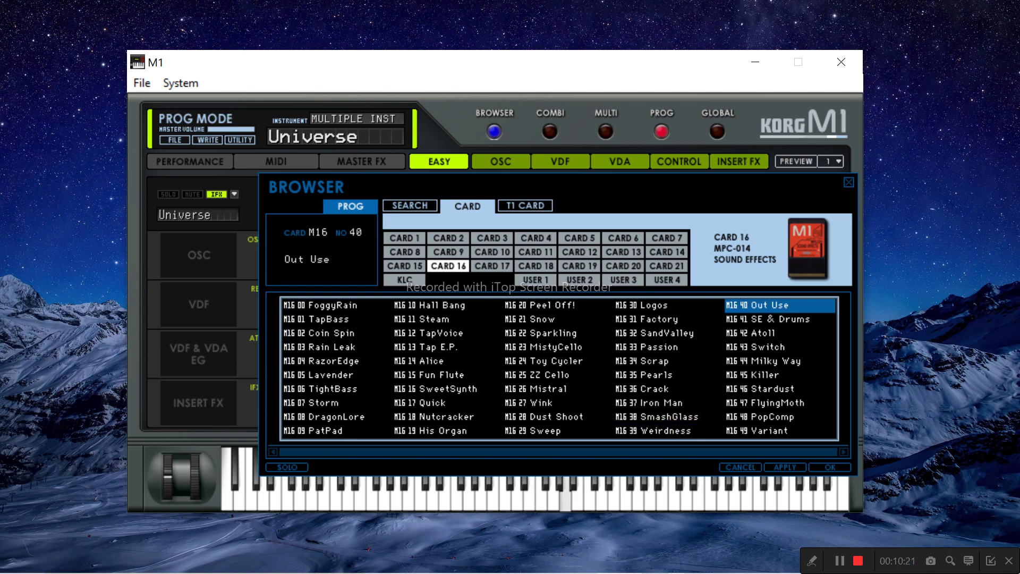
Audition Card 16 Sound Effects programs 41 SE & Drums through 49 Variant in sequence
key("Down")
key("Down")
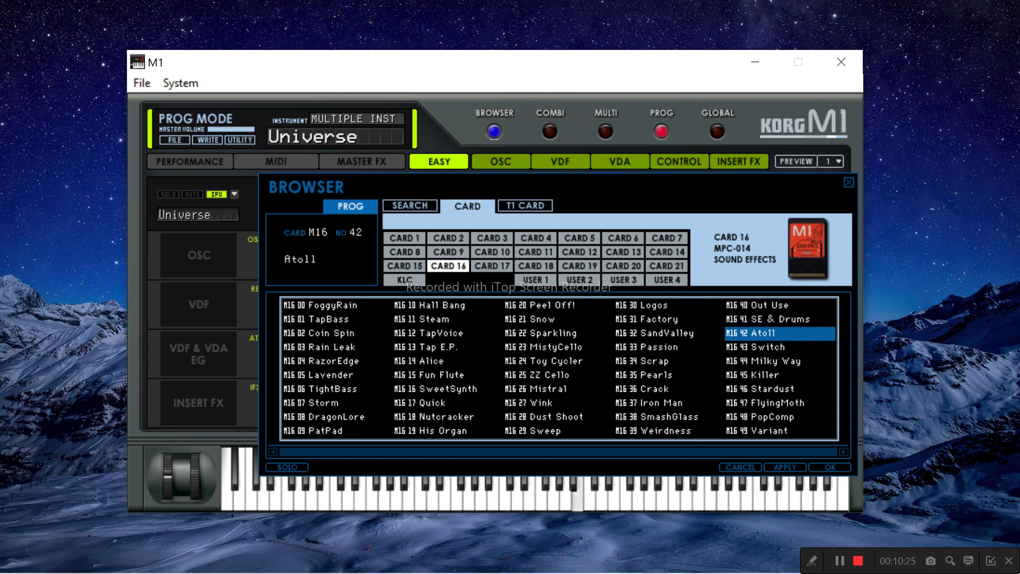
key("Down")
key("Down")
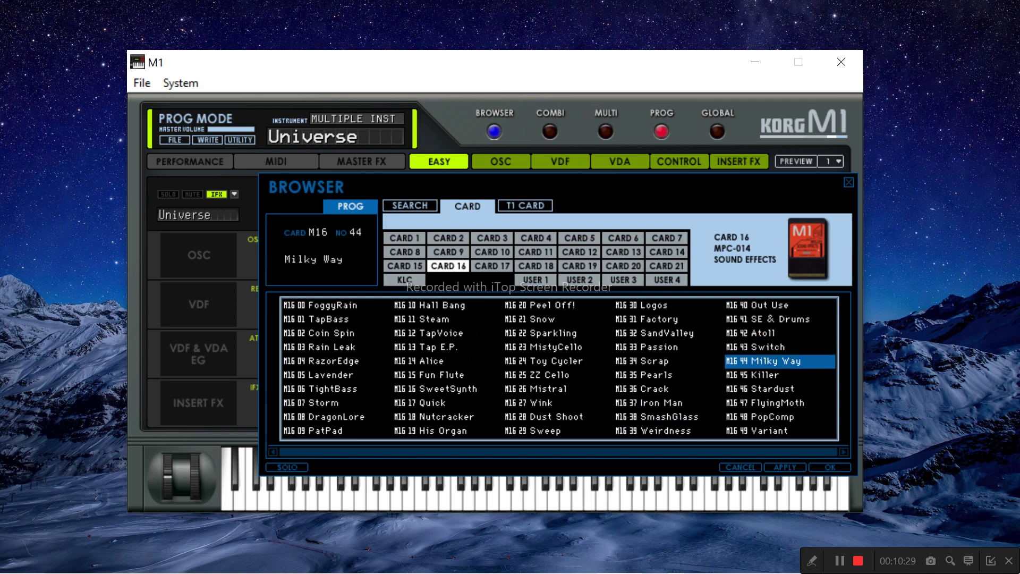
key("Down")
key("Down")
key("Down")
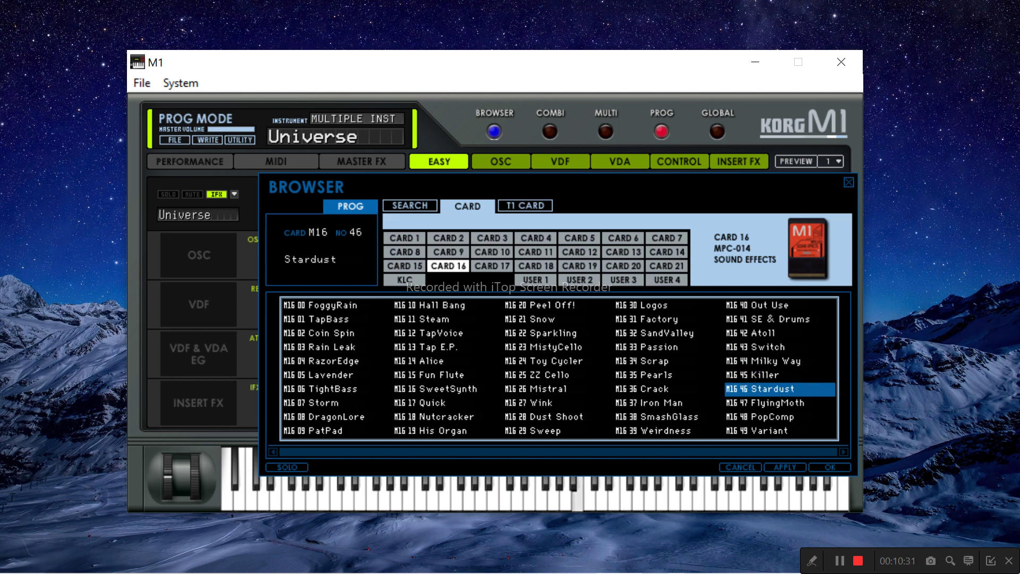
key("Down")
key("Down")
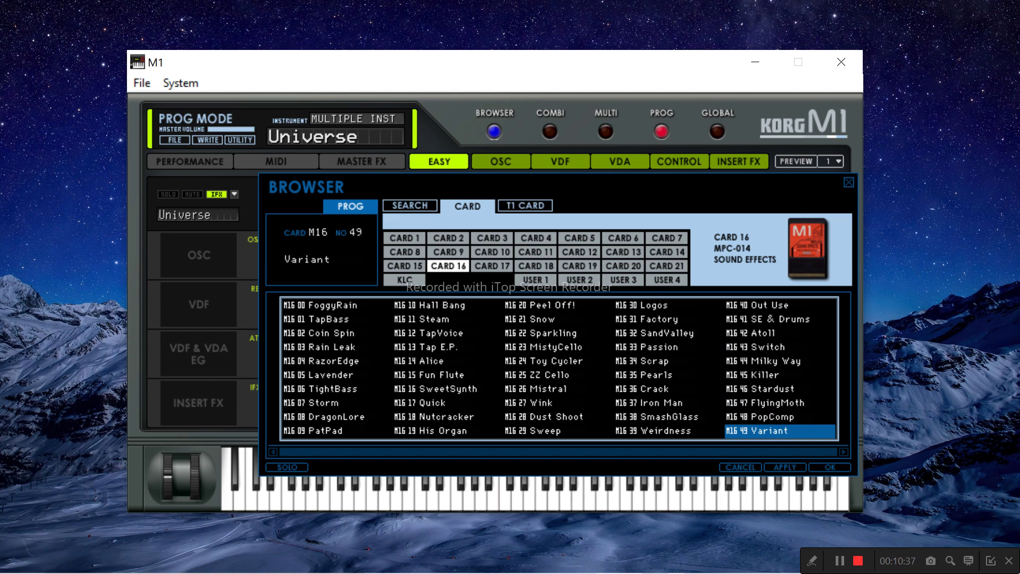
Show the Card 17 Drums 2 programs and audition 00 NATURAL through 03 ELECTRIC 1, playing 00 NATURAL twice
left_click(492, 266)
left_click(331, 305)
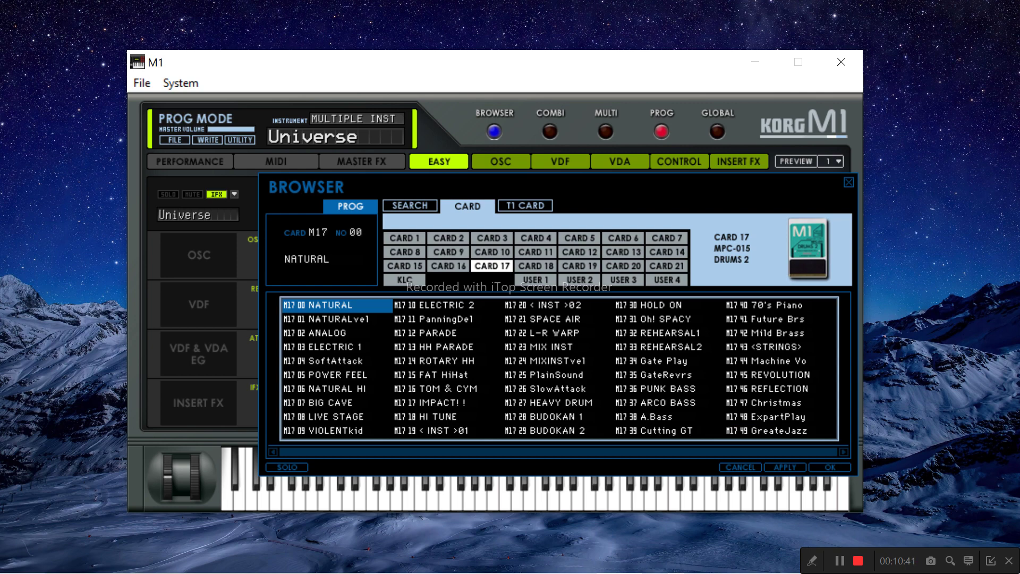
left_click(336, 319)
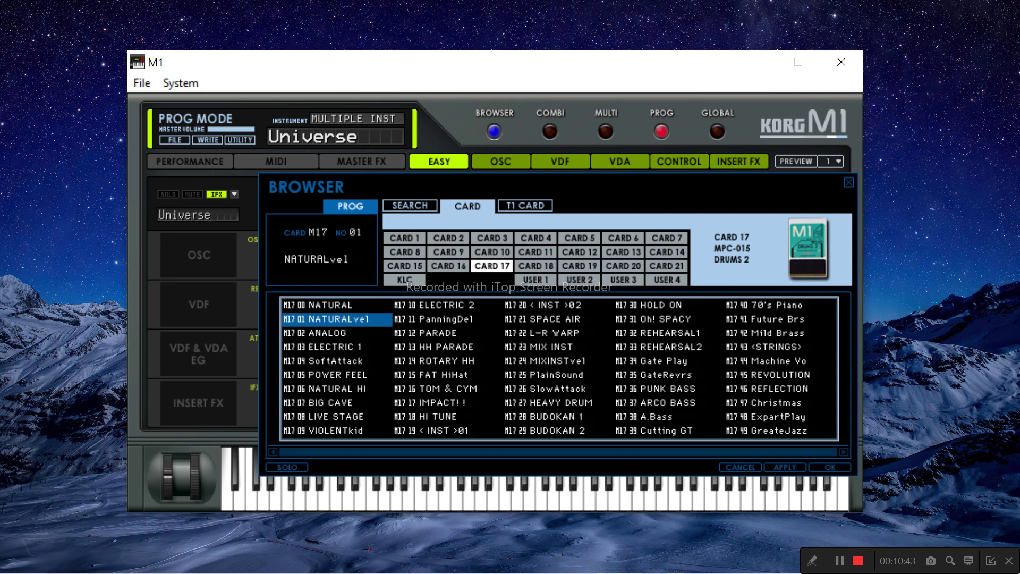
left_click(331, 305)
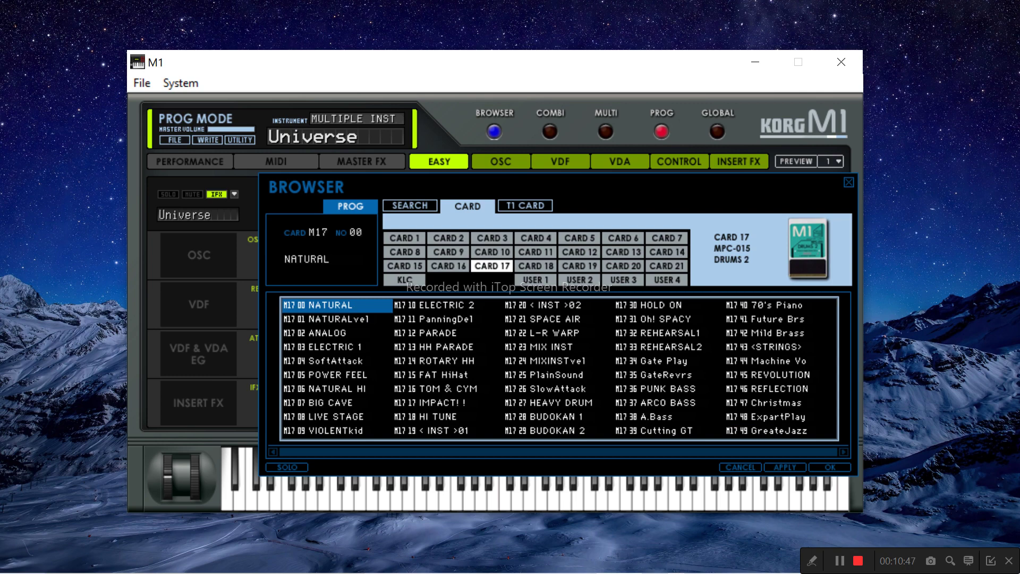
left_click(337, 319)
left_click(327, 333)
left_click(335, 347)
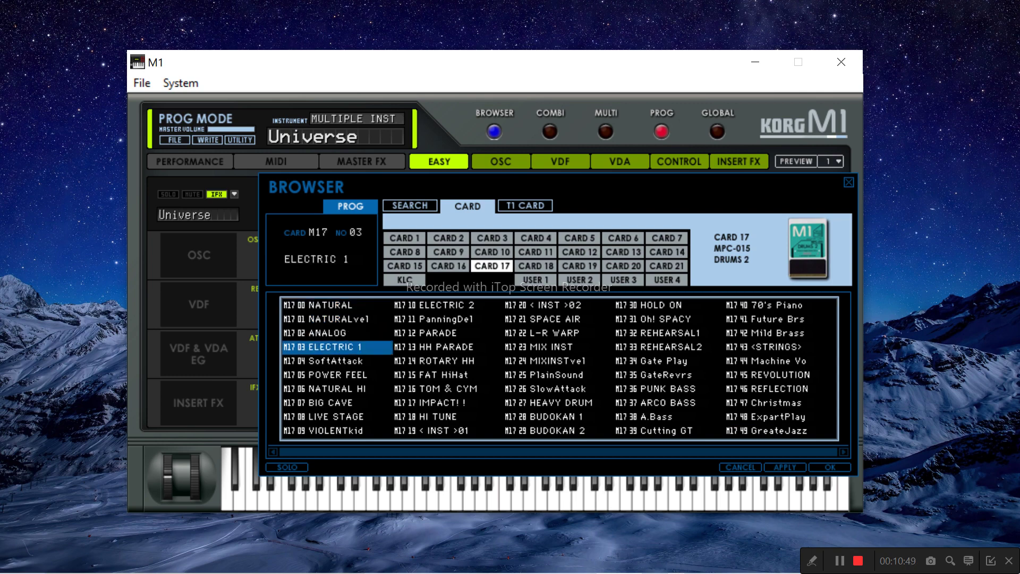
Audition Card 17 Drums 2 programs 04 SoftAttack through 13 HH PARADE in sequence
left_click(335, 361)
left_click(338, 375)
left_click(337, 389)
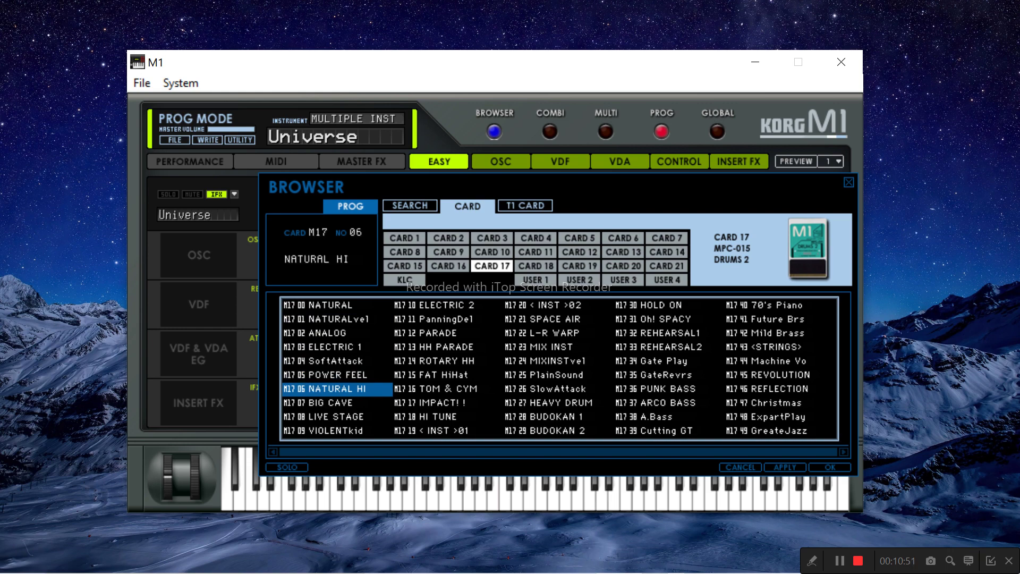
left_click(331, 403)
left_click(335, 416)
left_click(336, 430)
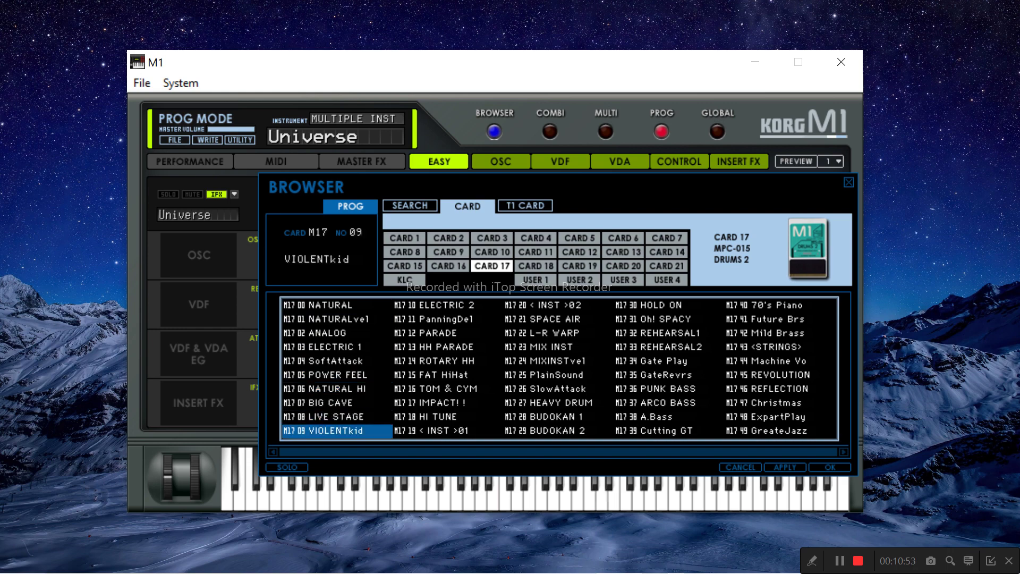
left_click(446, 305)
left_click(446, 319)
left_click(438, 333)
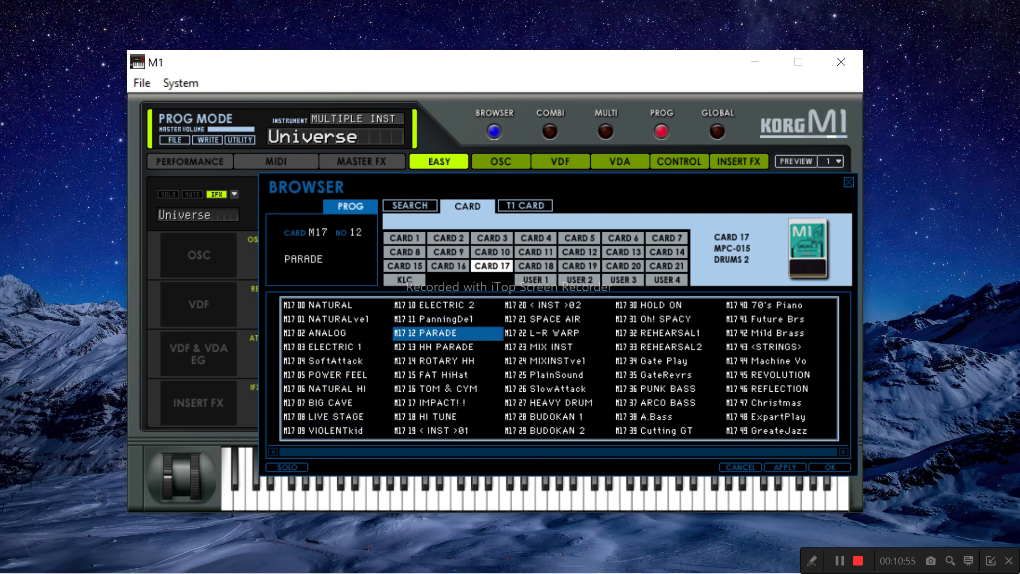
left_click(446, 347)
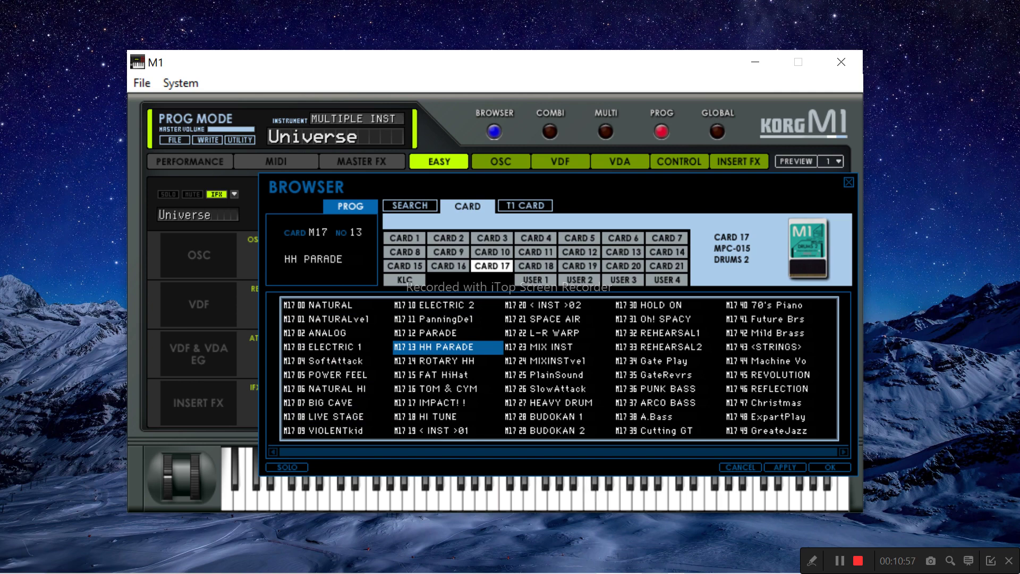
Show the Card 18 Environment programs and audition 00 ShinjukuC6 and 01 Water C6
left_click(535, 266)
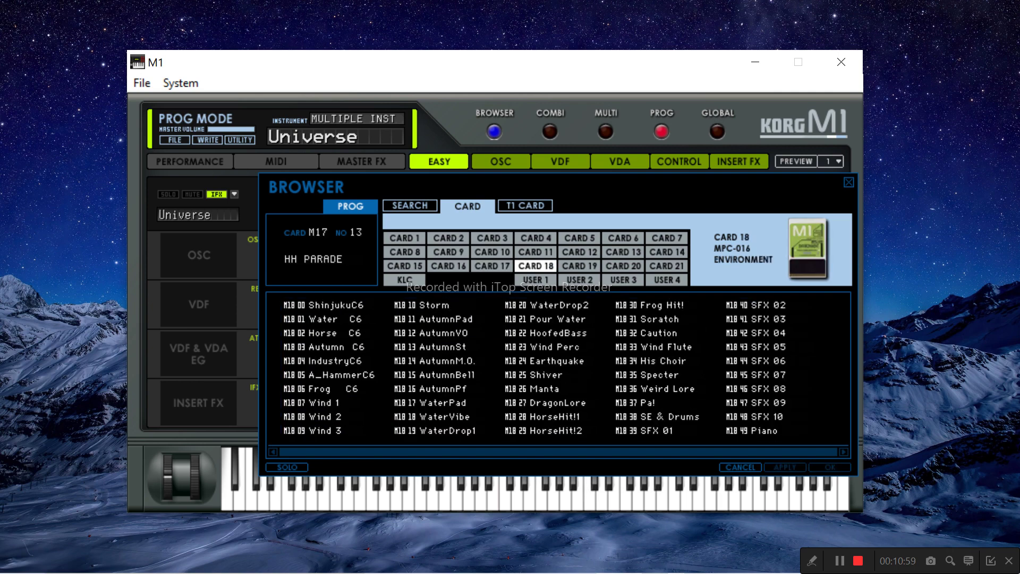
left_click(336, 305)
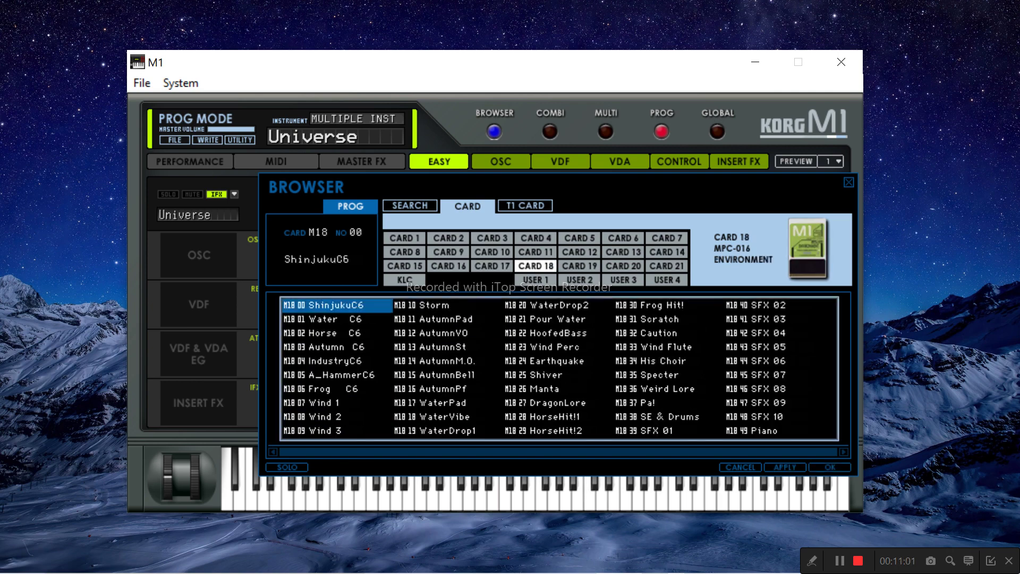
left_click(335, 319)
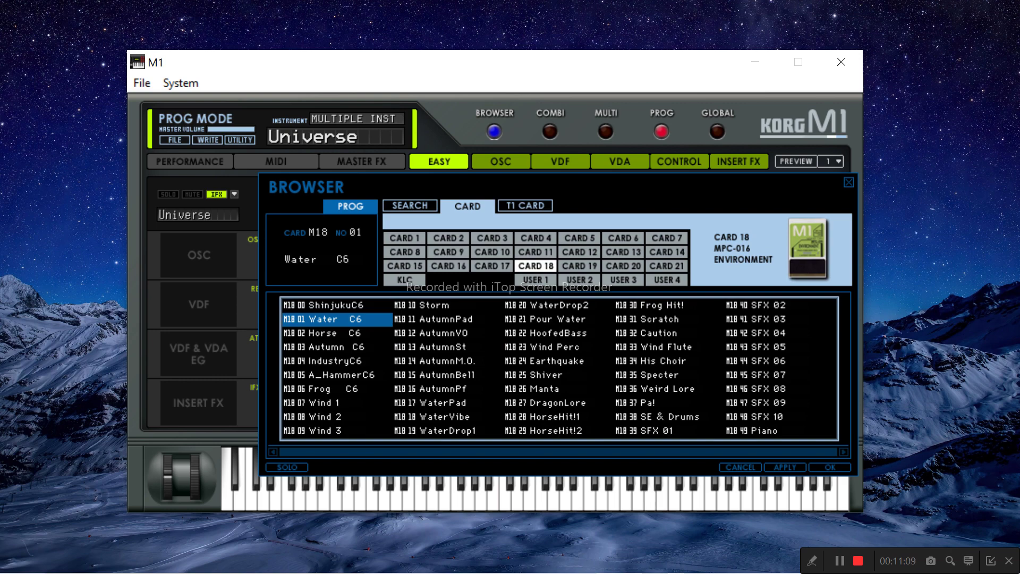
Show the Card 19 Akira programs and audition 00 UK Strings through 09 Longing in sequence
left_click(580, 266)
left_click(335, 305)
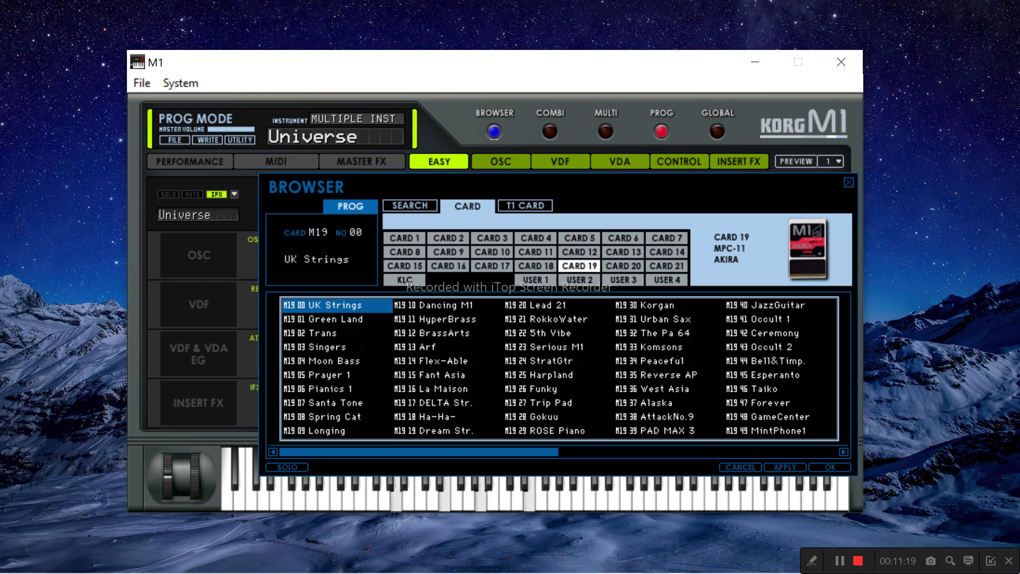
left_click(337, 319)
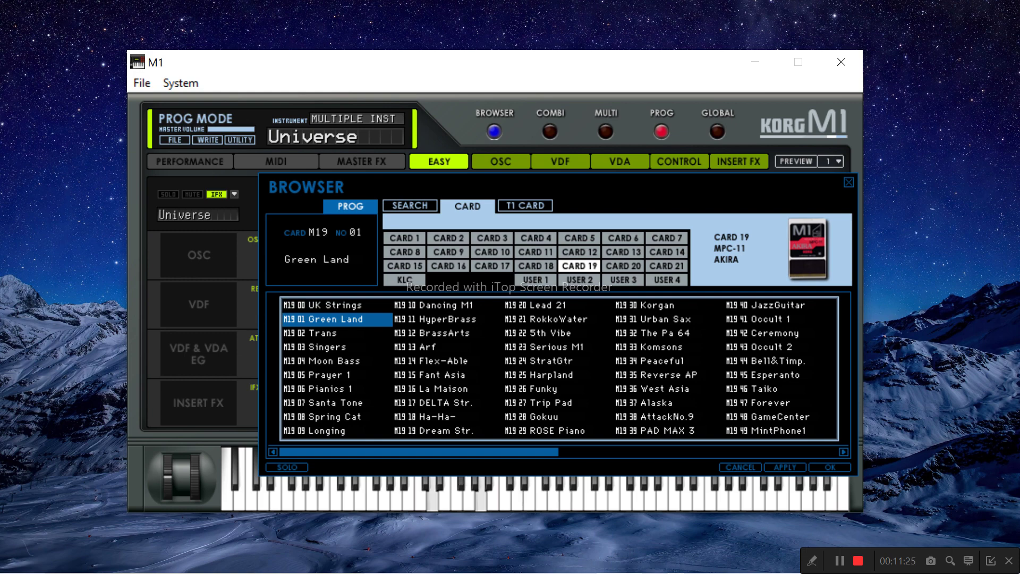
left_click(337, 333)
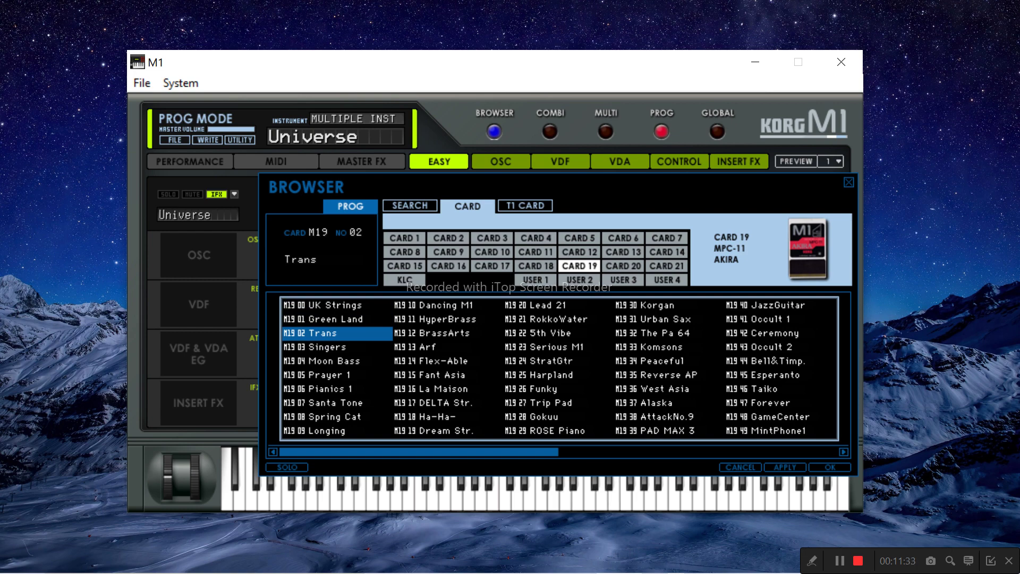
left_click(328, 347)
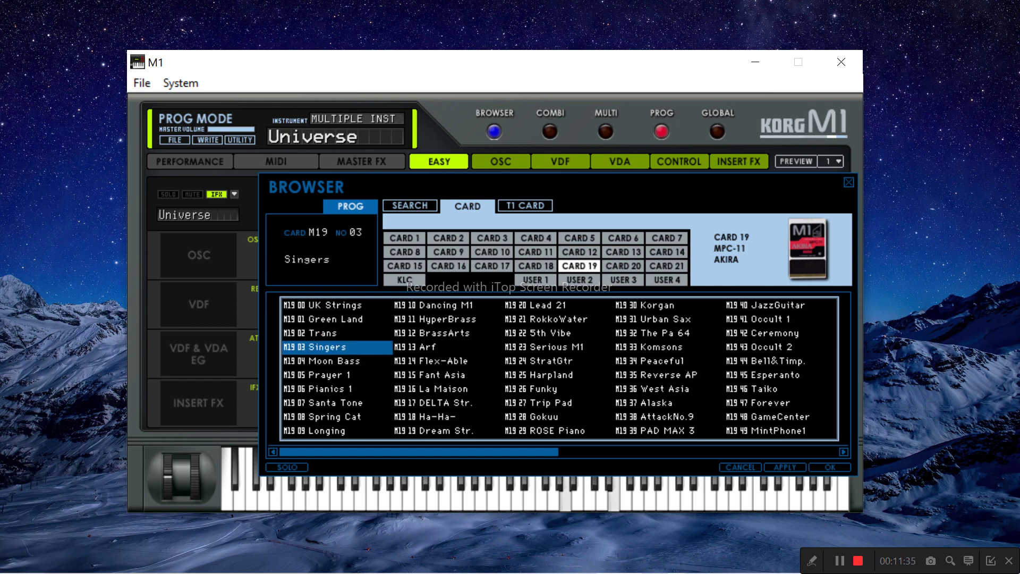
left_click(335, 361)
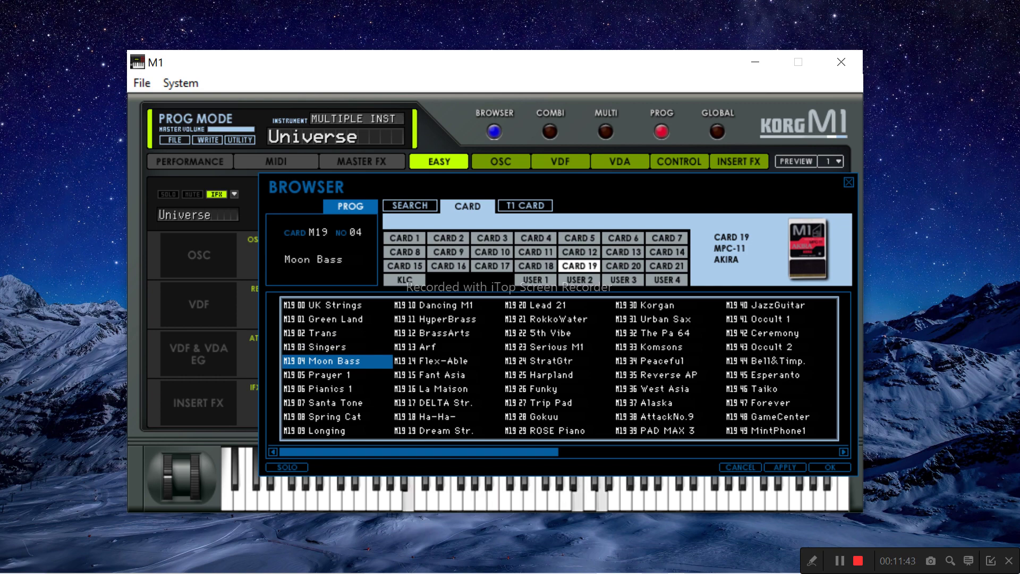
left_click(336, 375)
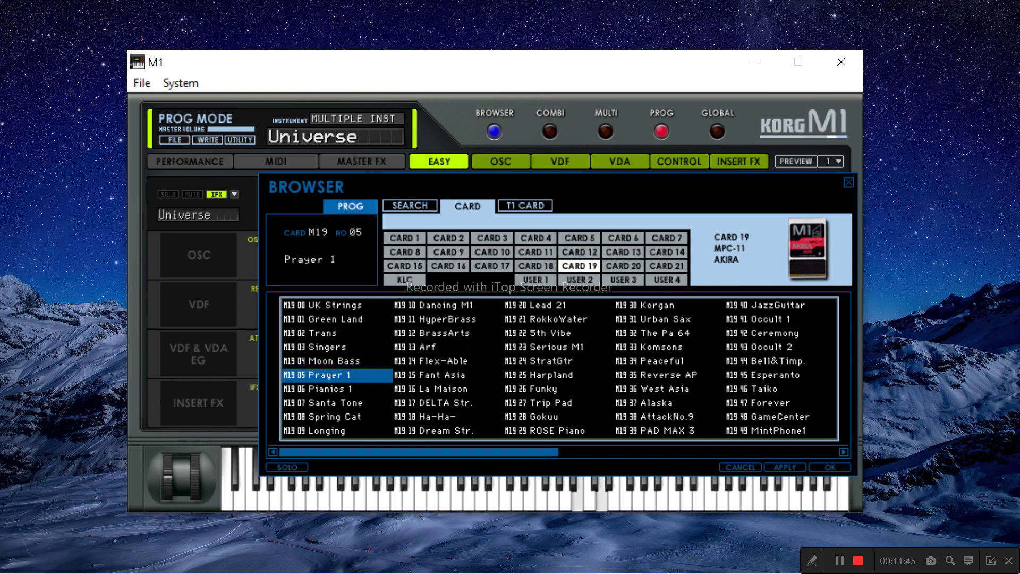
left_click(337, 389)
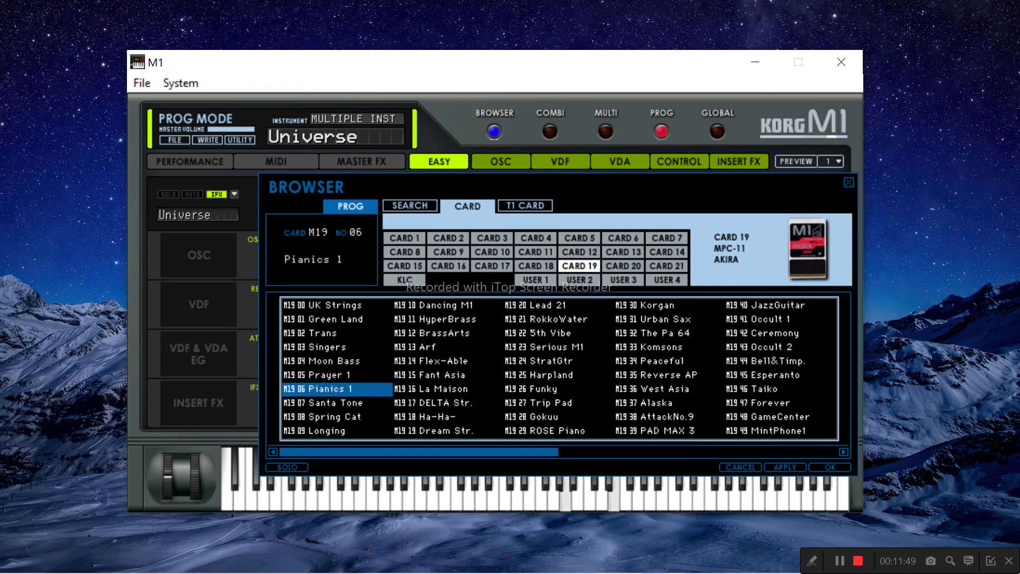
left_click(337, 402)
left_click(337, 417)
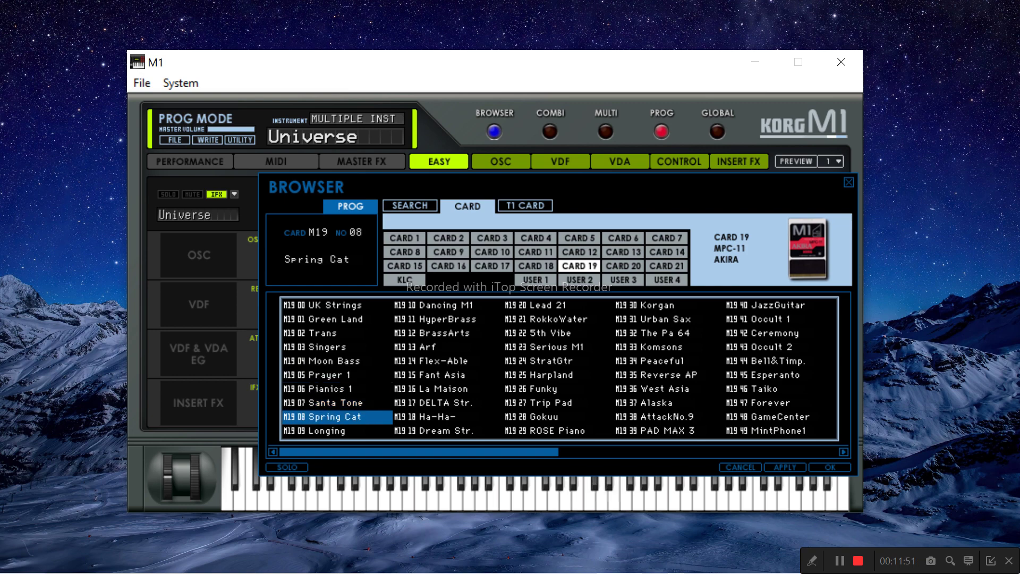
left_click(337, 431)
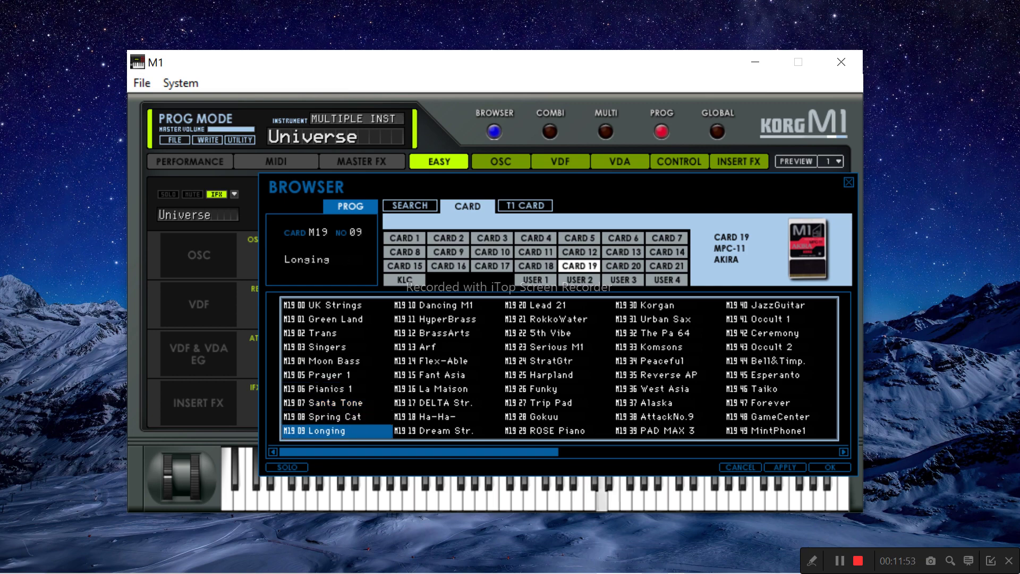
Audition Card 19 Akira programs 10 Dancing M1 through 19 Dream Str. in sequence
left_click(448, 305)
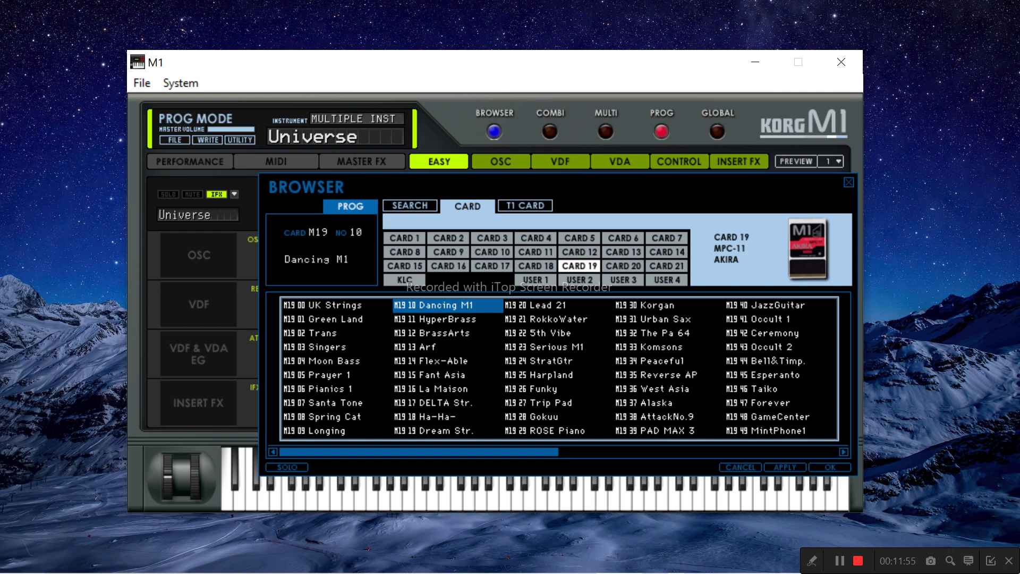
left_click(447, 320)
left_click(447, 333)
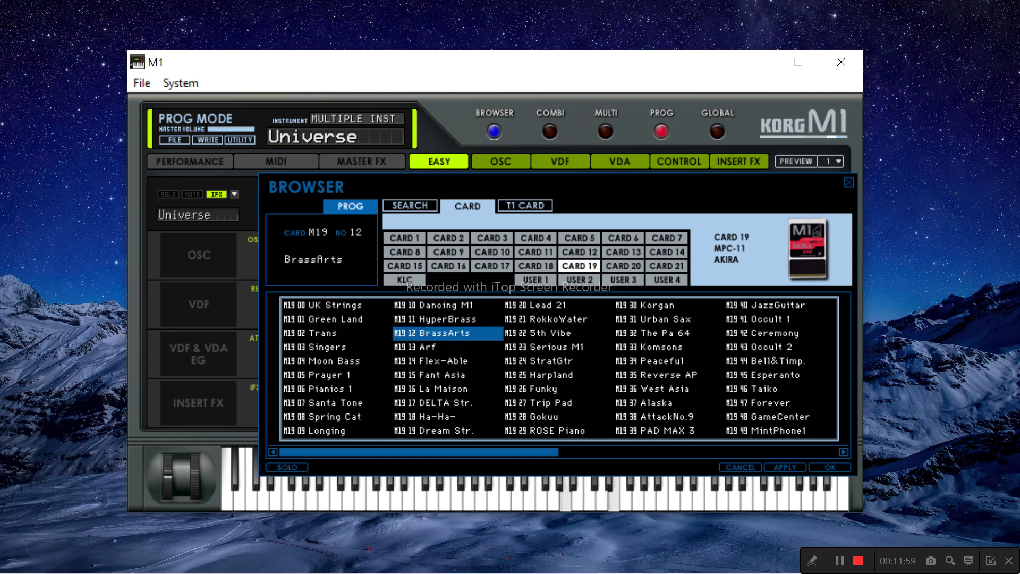
left_click(447, 347)
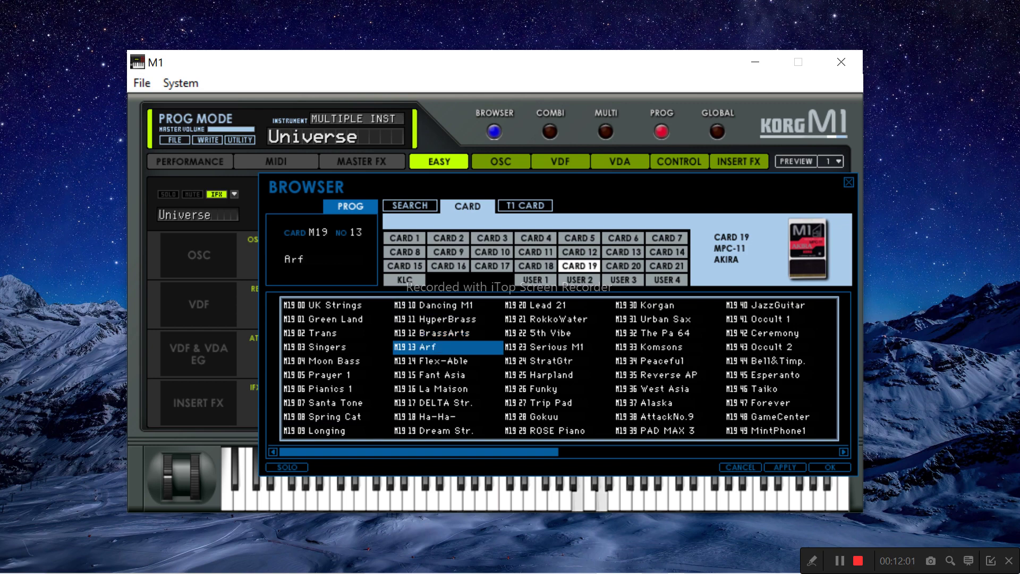
left_click(447, 361)
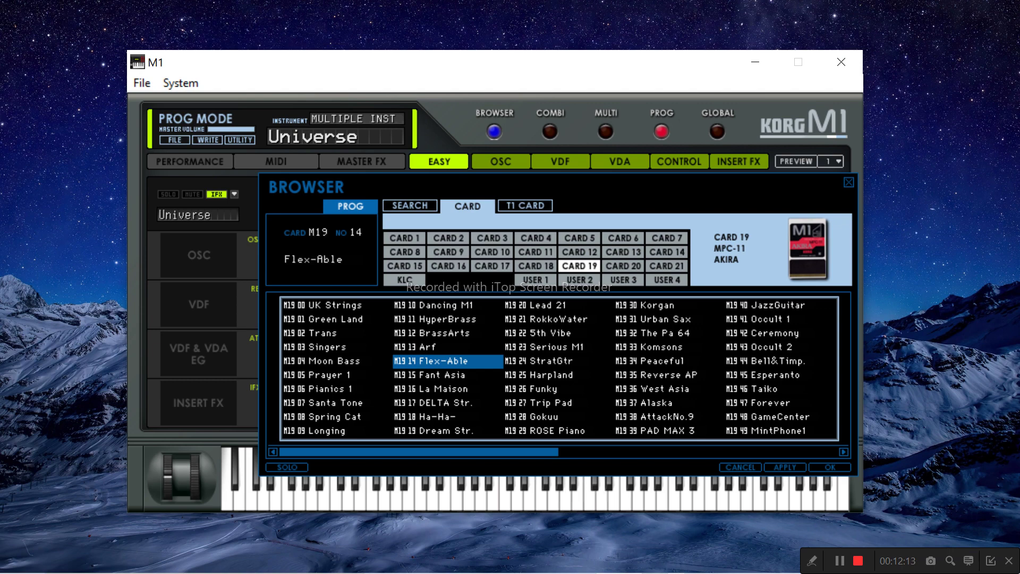
left_click(443, 375)
left_click(443, 389)
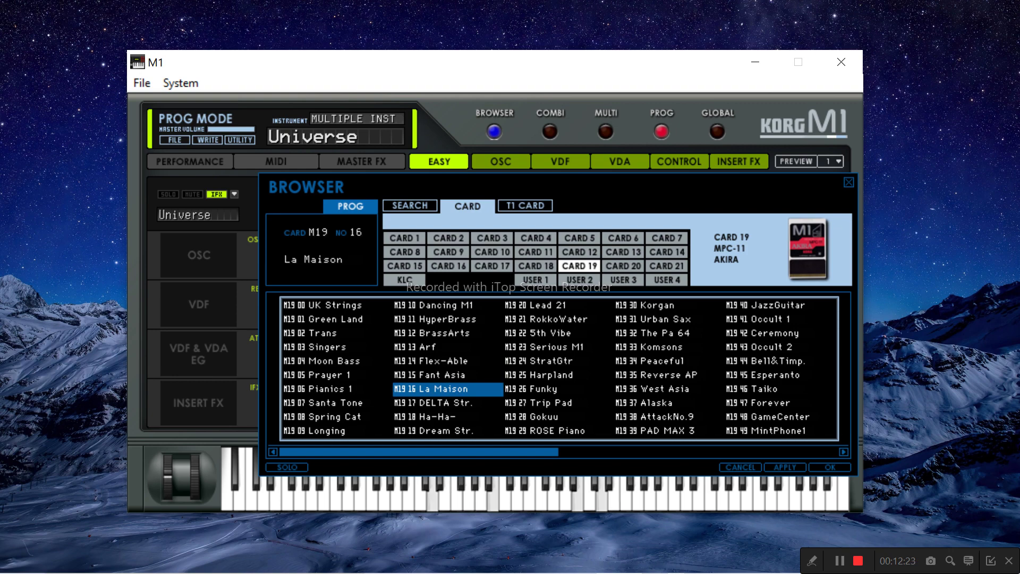
left_click(447, 402)
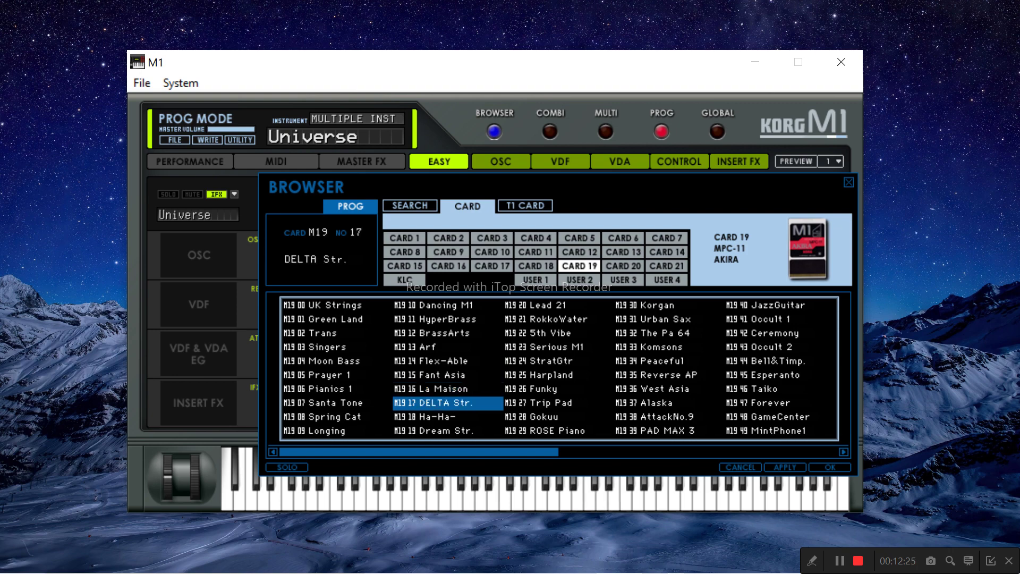
left_click(447, 417)
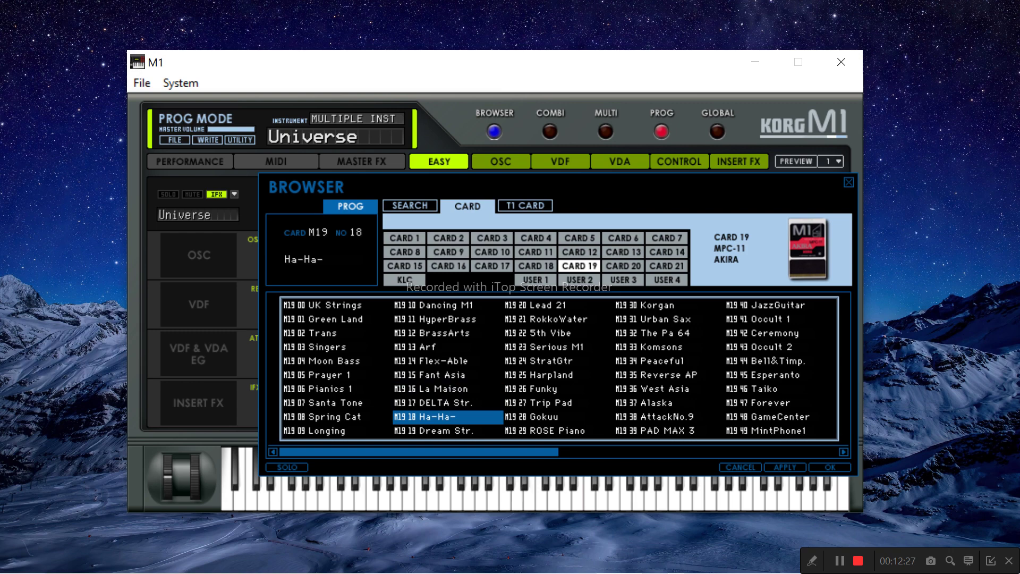
left_click(447, 431)
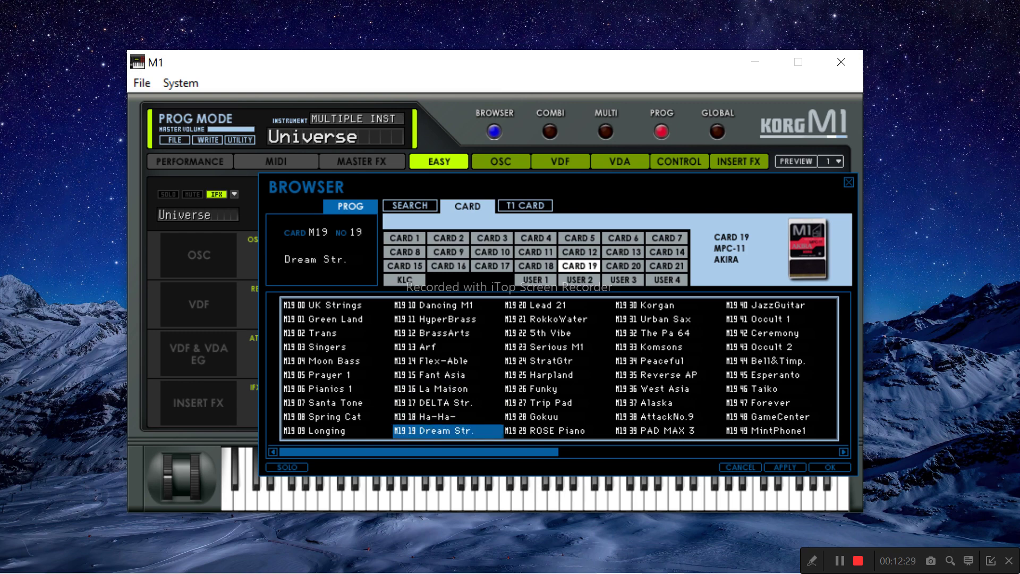
Audition Card 19 Akira programs 20 Lead 21 through 29 ROSE Piano in sequence
left_click(558, 306)
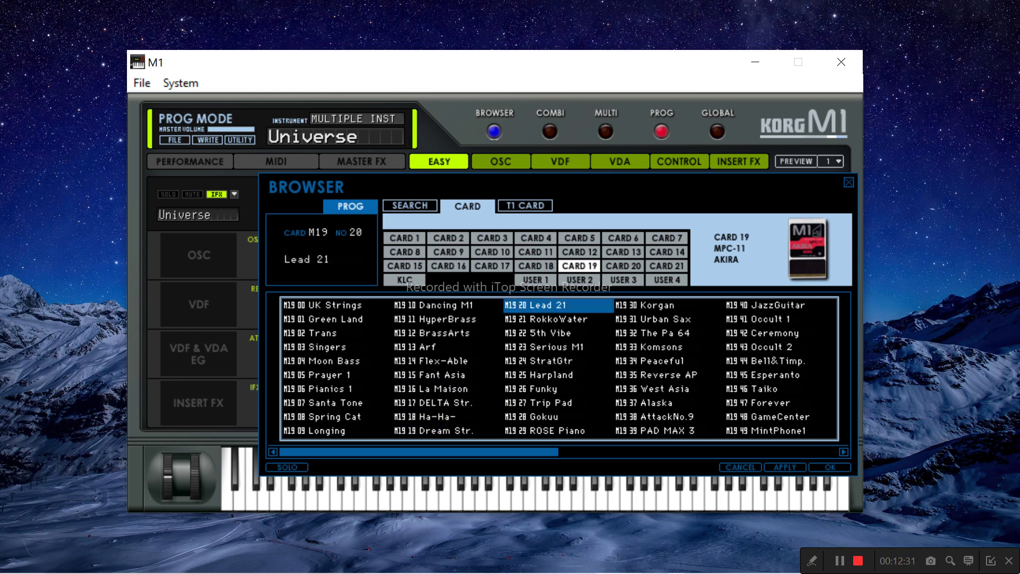
left_click(557, 319)
left_click(557, 333)
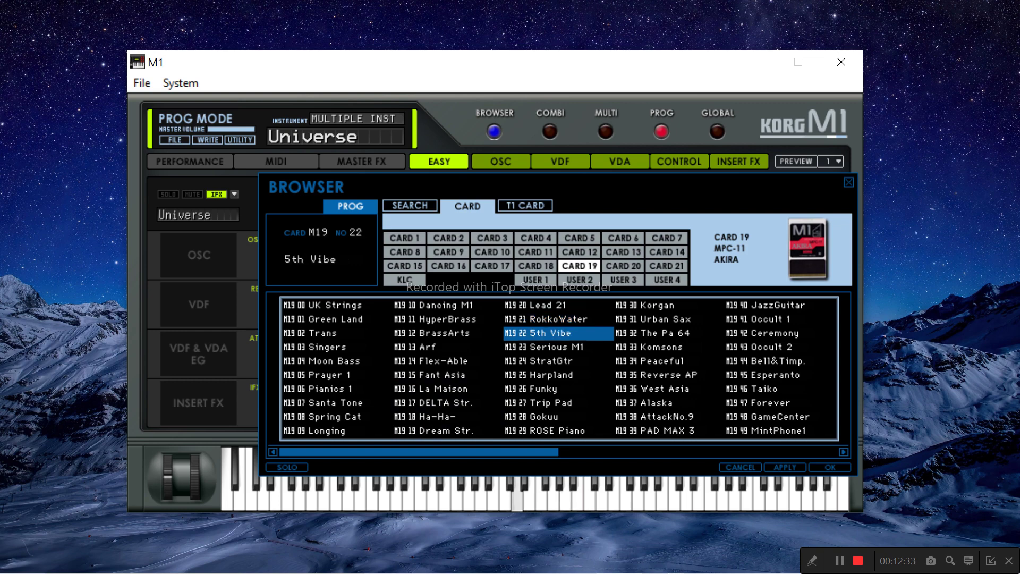
left_click(558, 347)
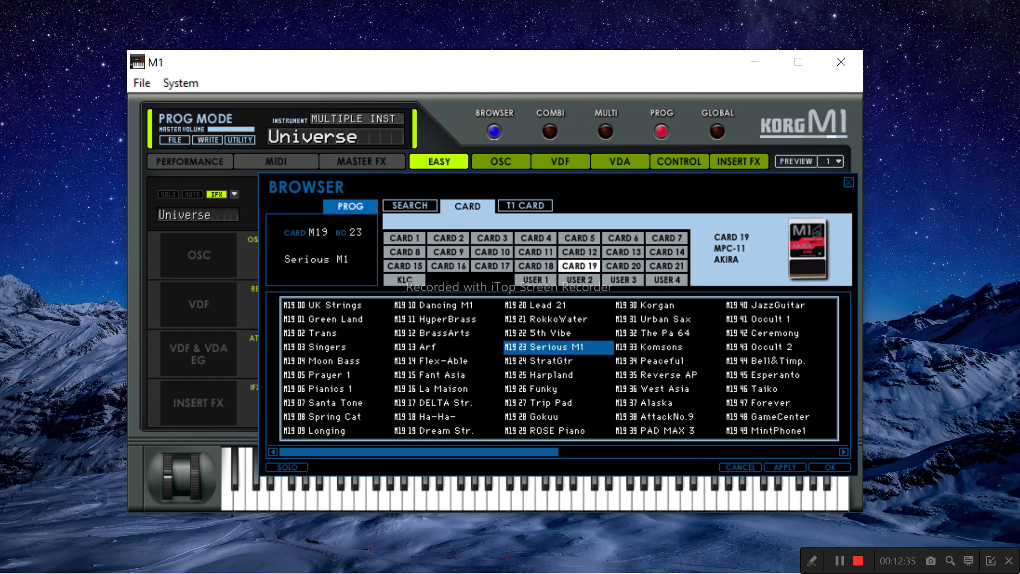
left_click(557, 361)
left_click(557, 375)
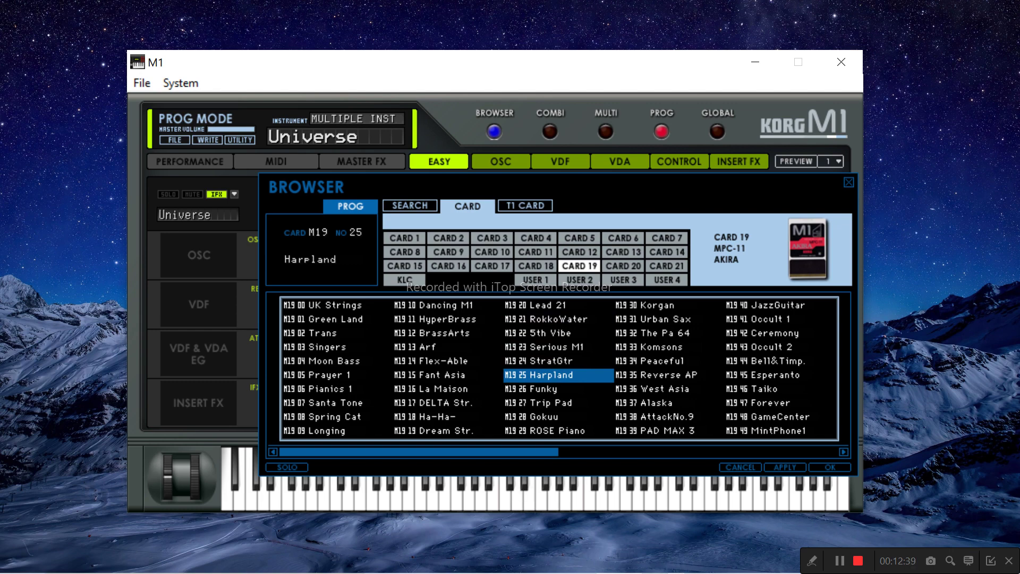
left_click(558, 389)
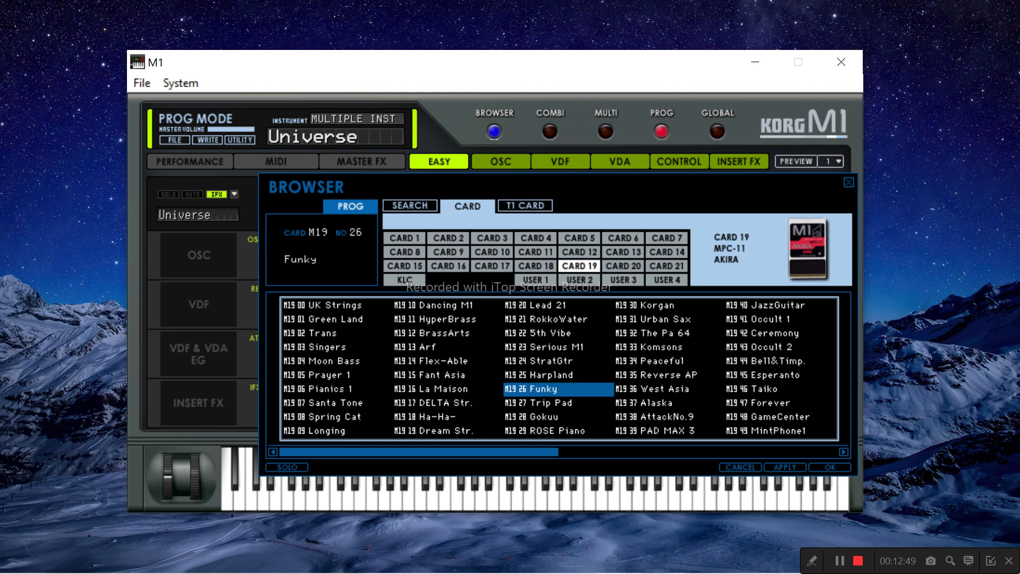
left_click(557, 403)
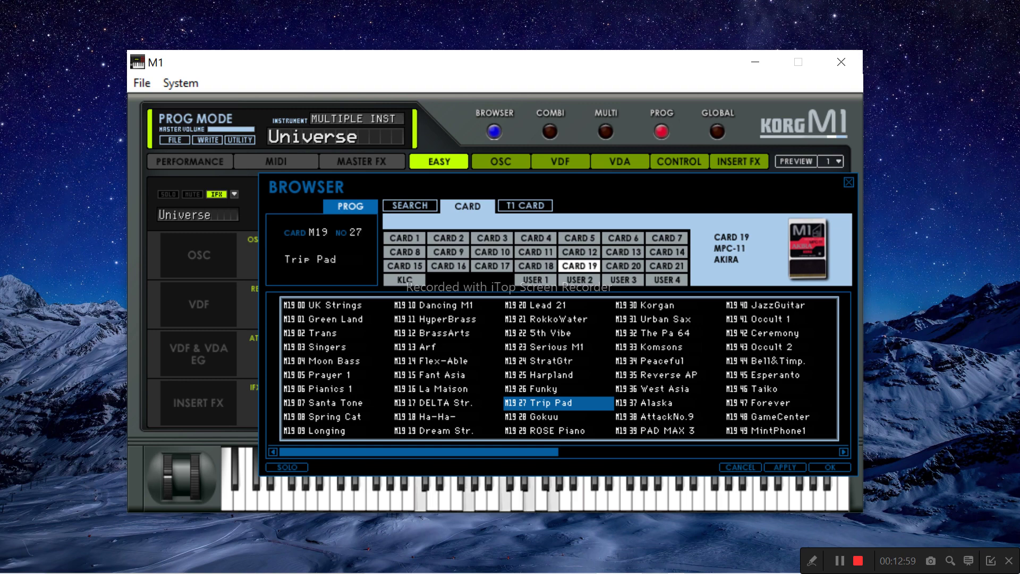
left_click(557, 417)
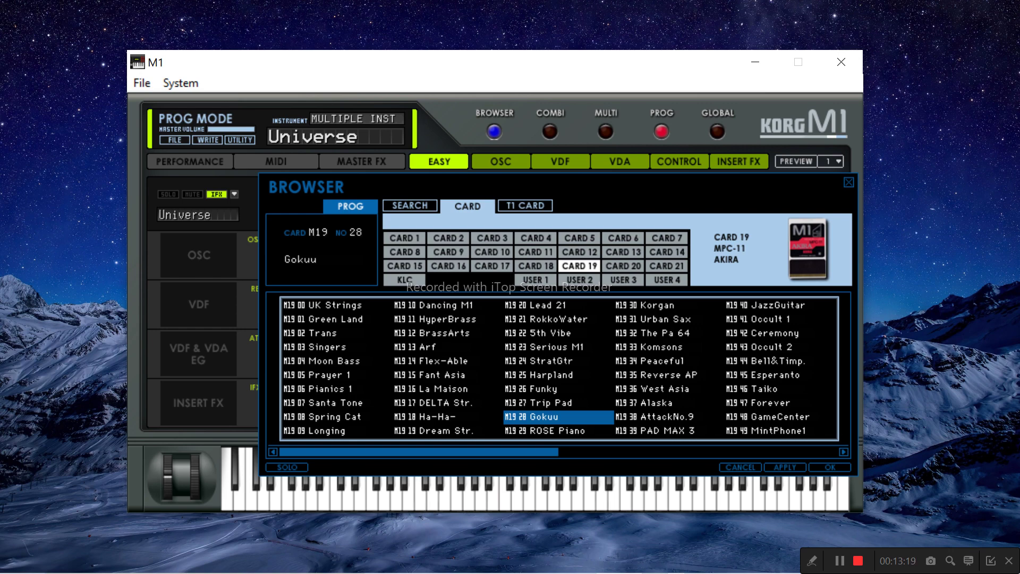
left_click(558, 431)
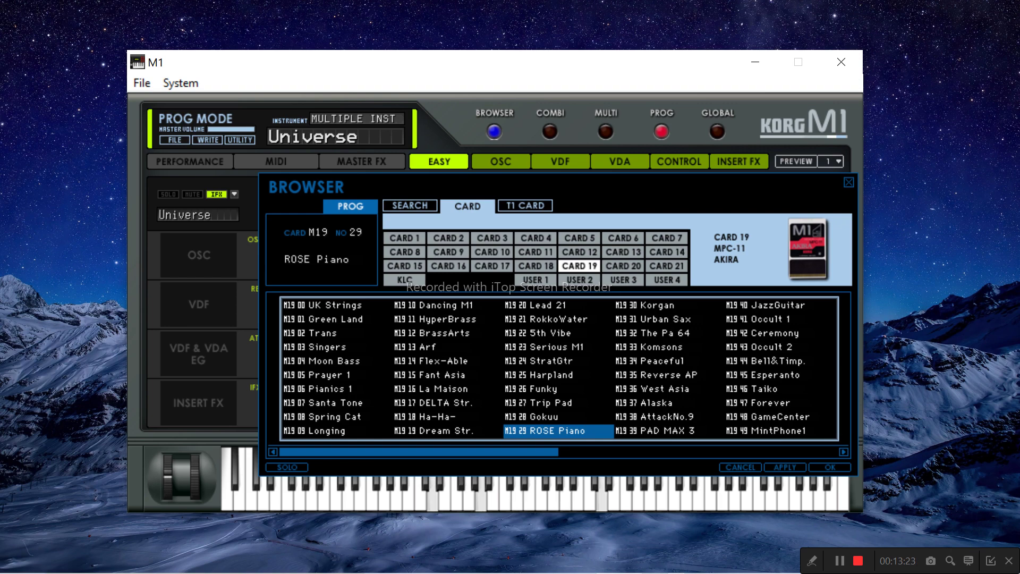
Audition Card 19 Akira programs 30 Korgan through 39 PAD MAX 3 in sequence
left_click(669, 305)
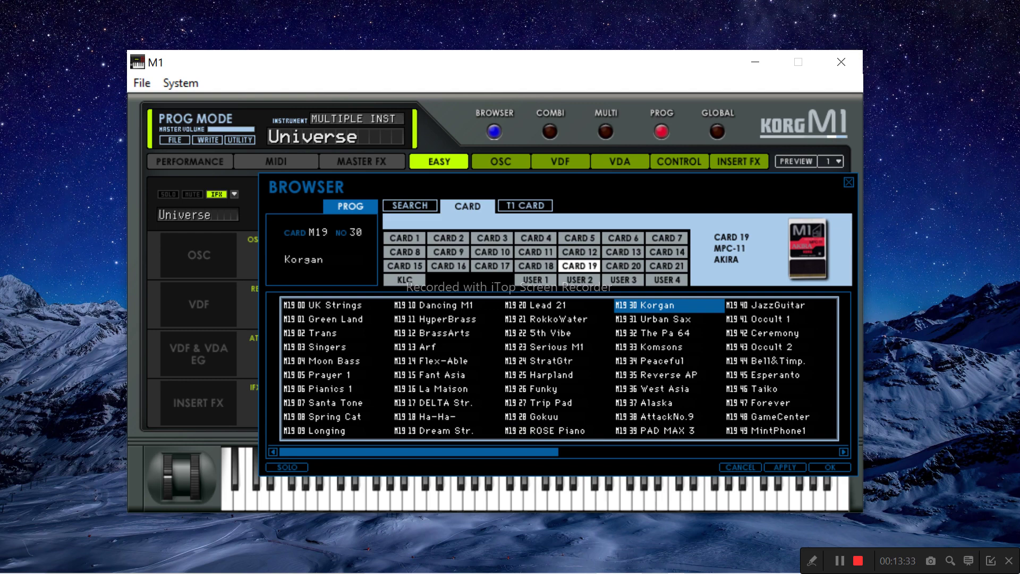
left_click(666, 319)
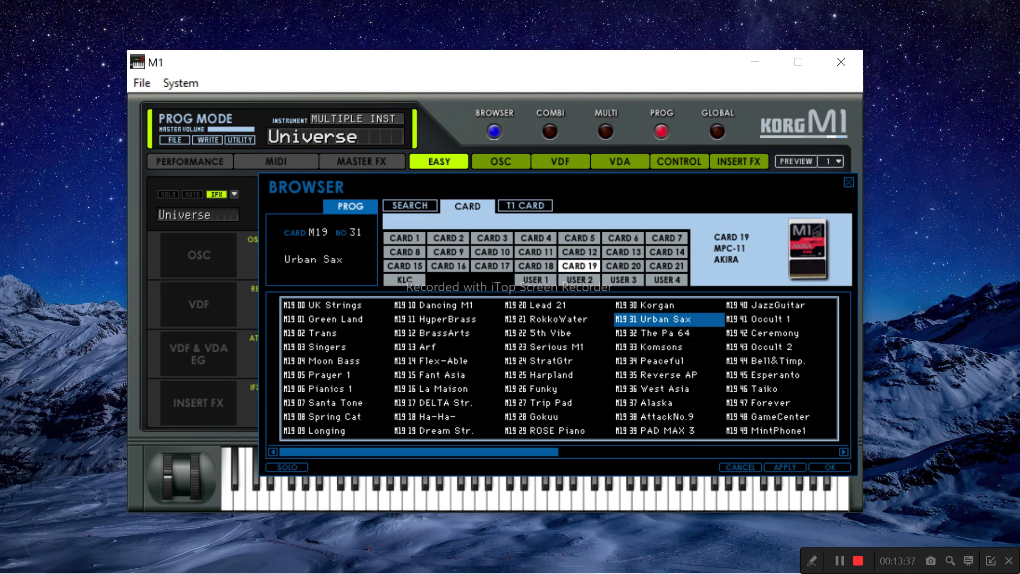
left_click(666, 333)
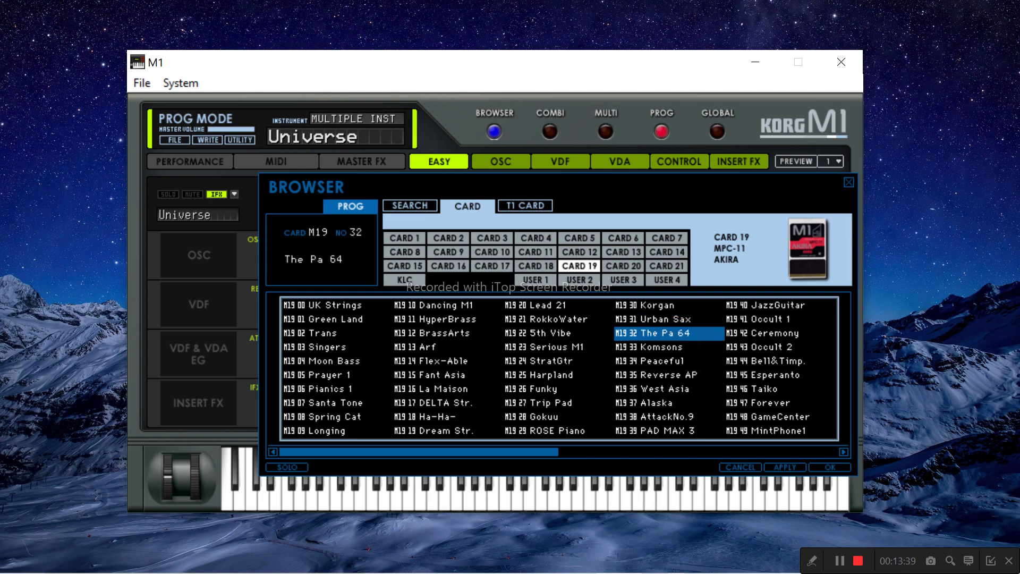
left_click(666, 347)
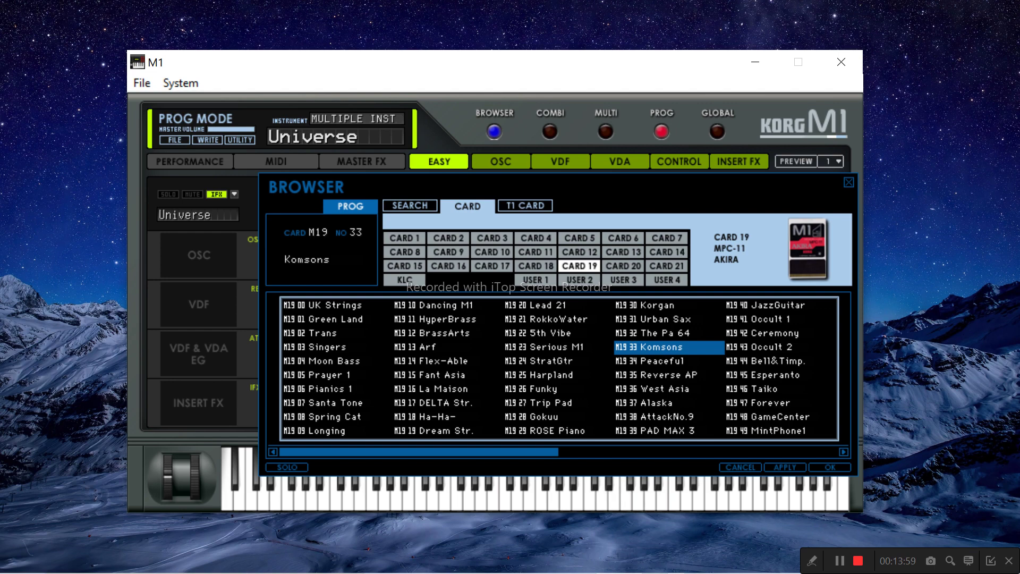
left_click(669, 361)
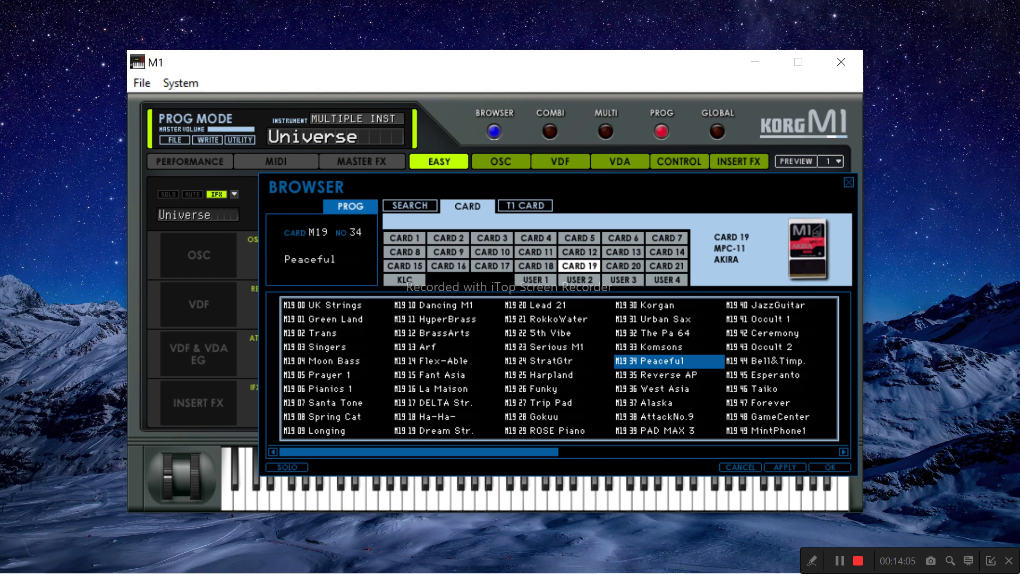
left_click(669, 375)
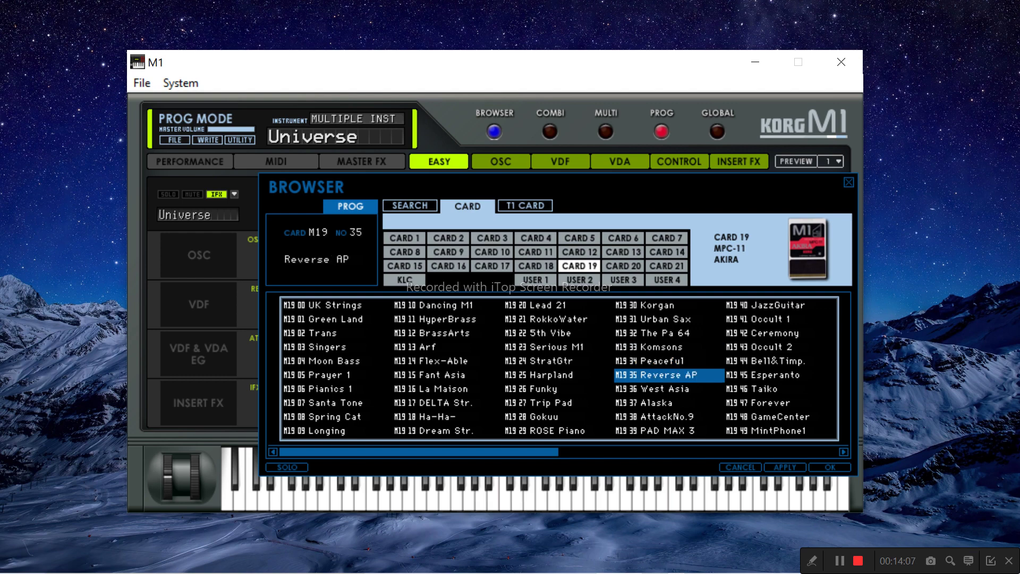
left_click(669, 389)
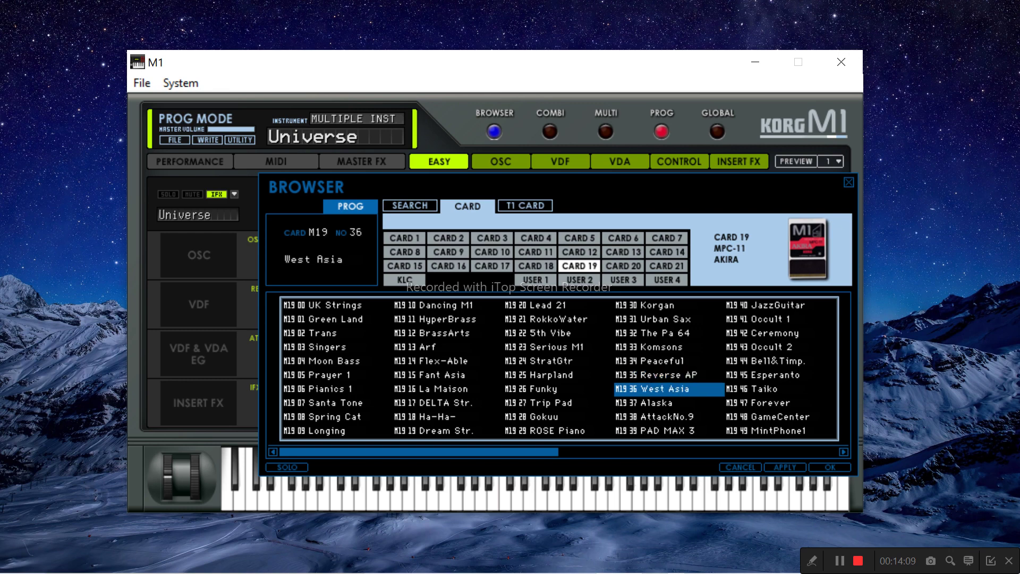
left_click(668, 403)
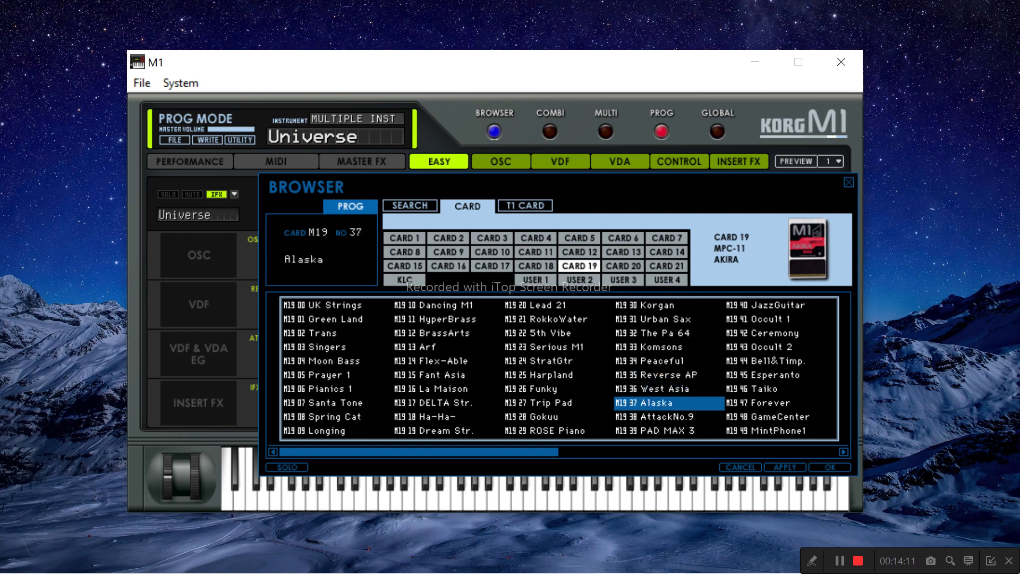
left_click(668, 417)
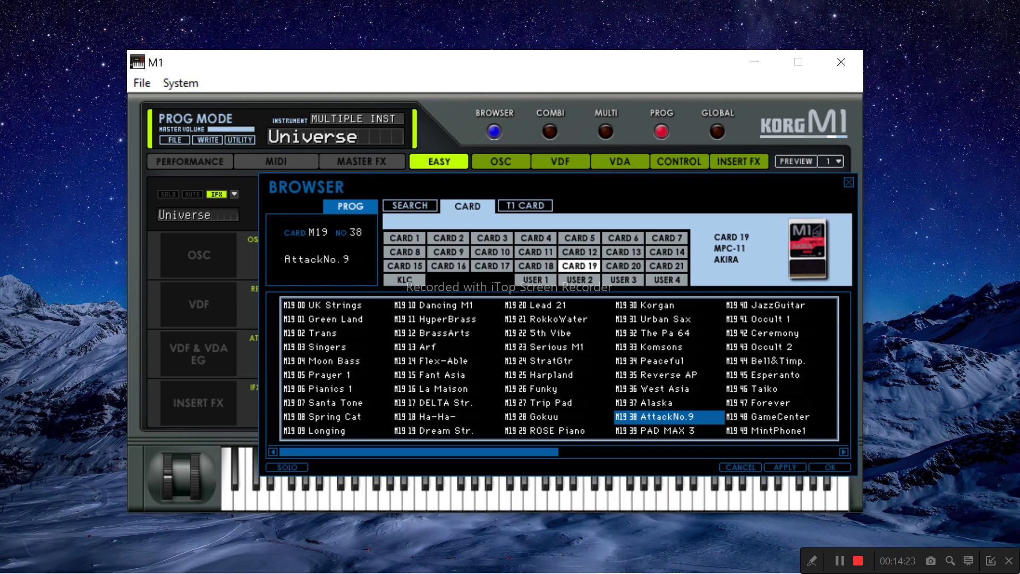
left_click(668, 430)
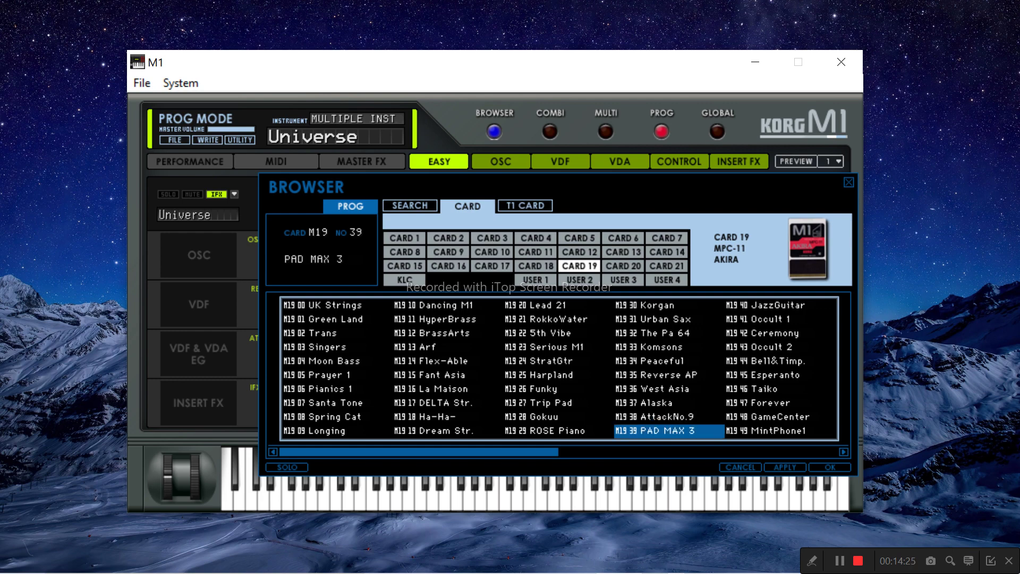
Audition Card 19 Akira programs 40 JazzGuitar through 49 MintPhone1 in sequence
left_click(778, 306)
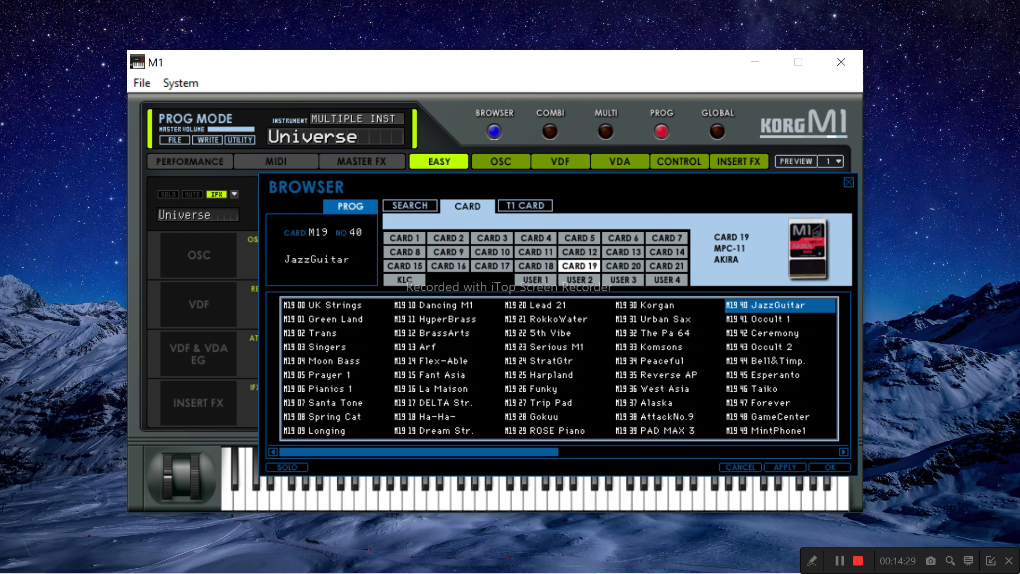
left_click(779, 319)
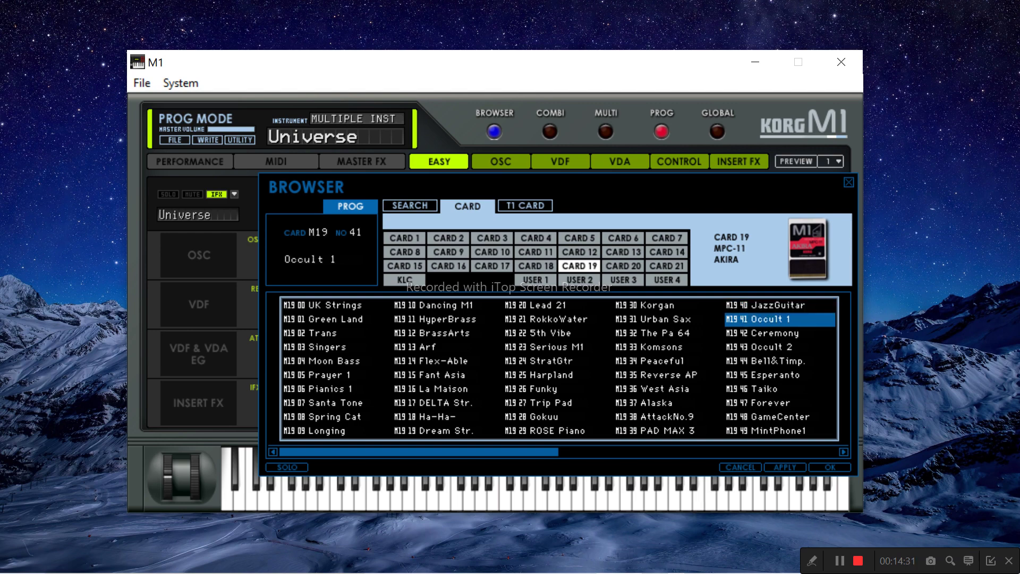
left_click(778, 333)
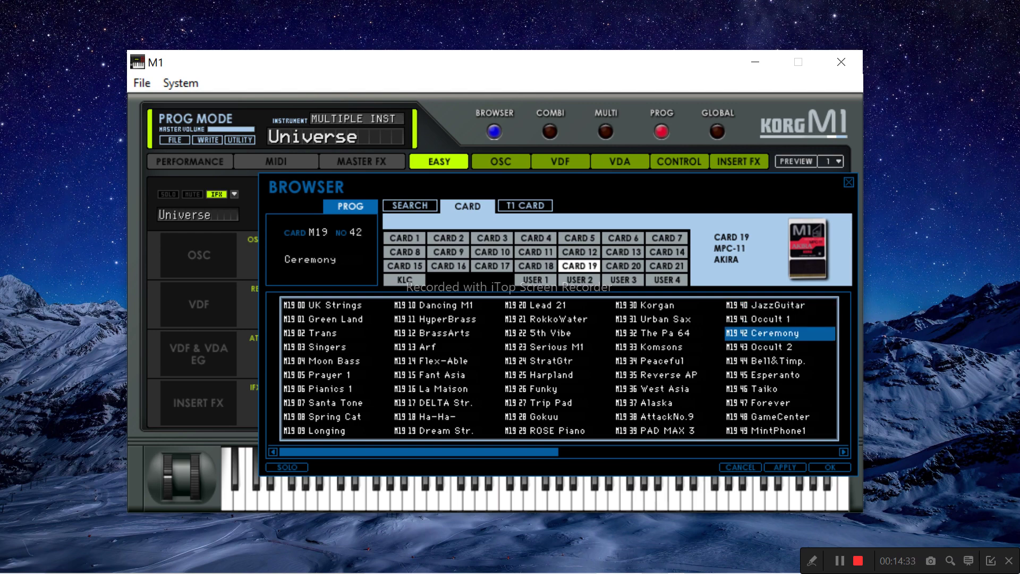
left_click(778, 346)
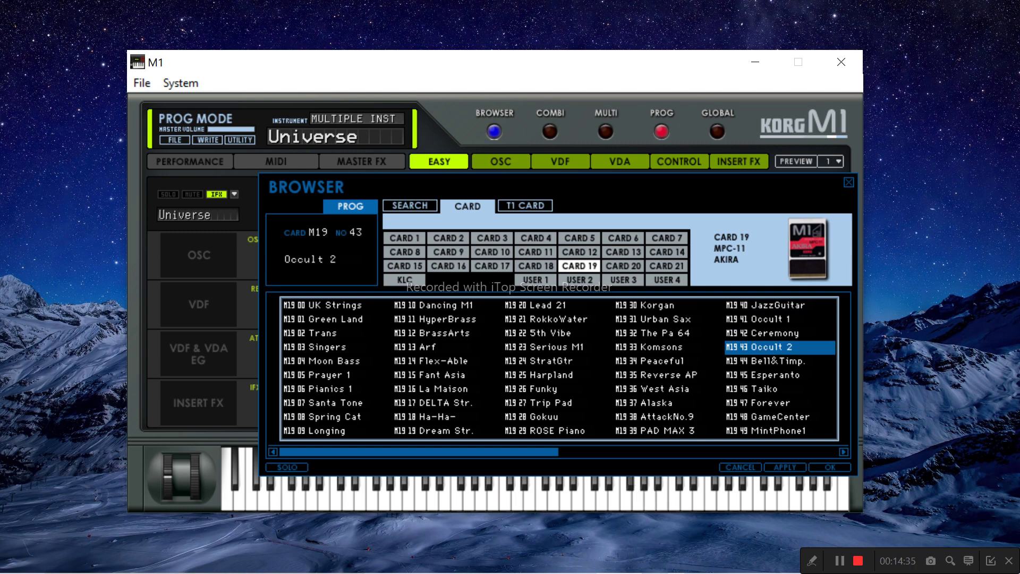
left_click(779, 361)
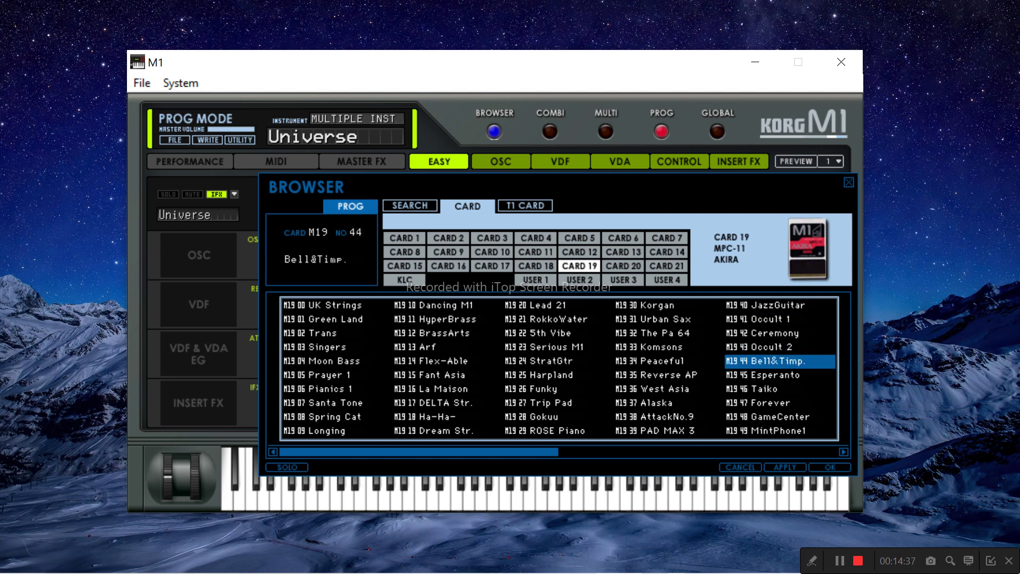
left_click(778, 375)
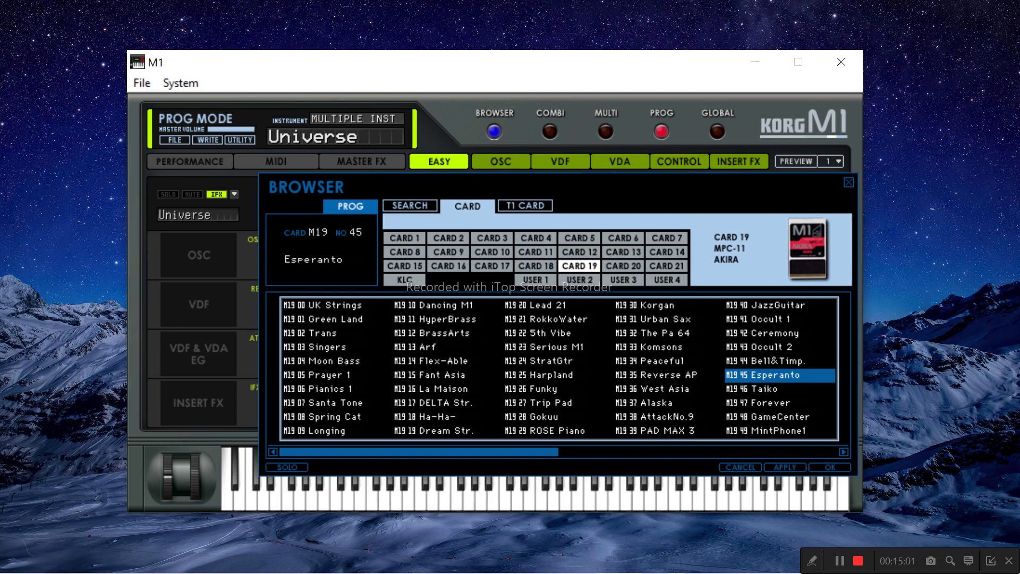
left_click(765, 389)
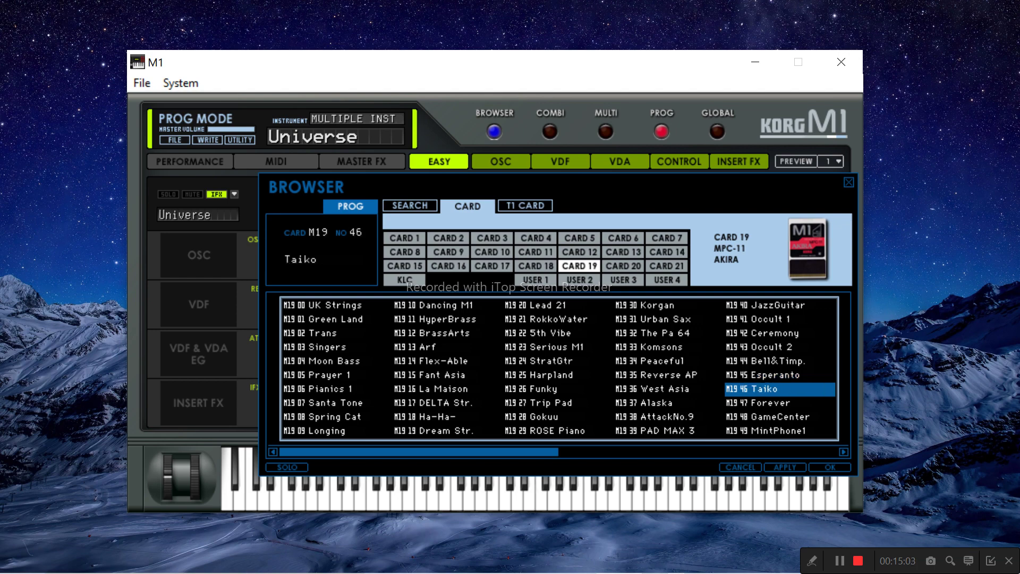
left_click(770, 402)
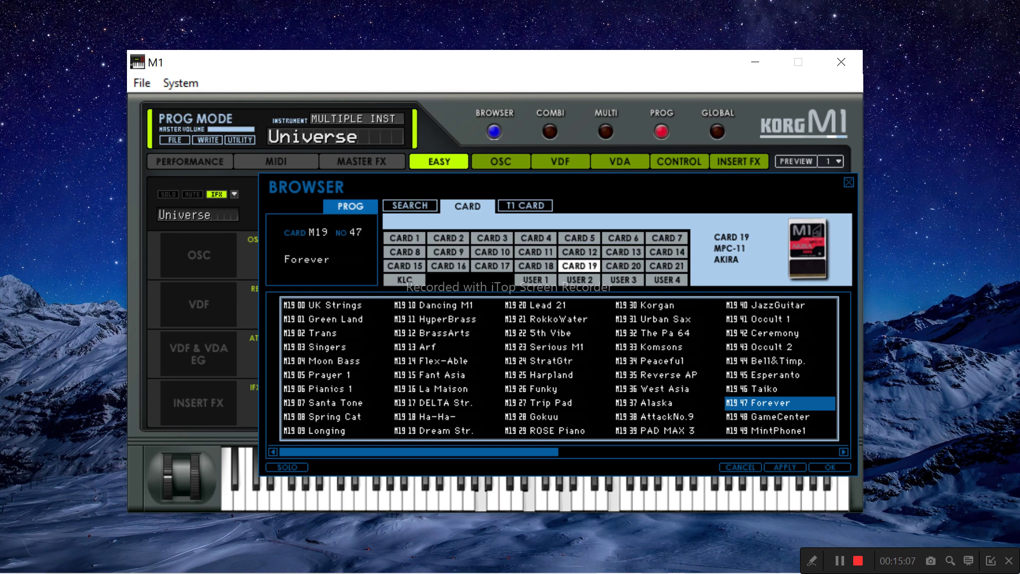
left_click(770, 417)
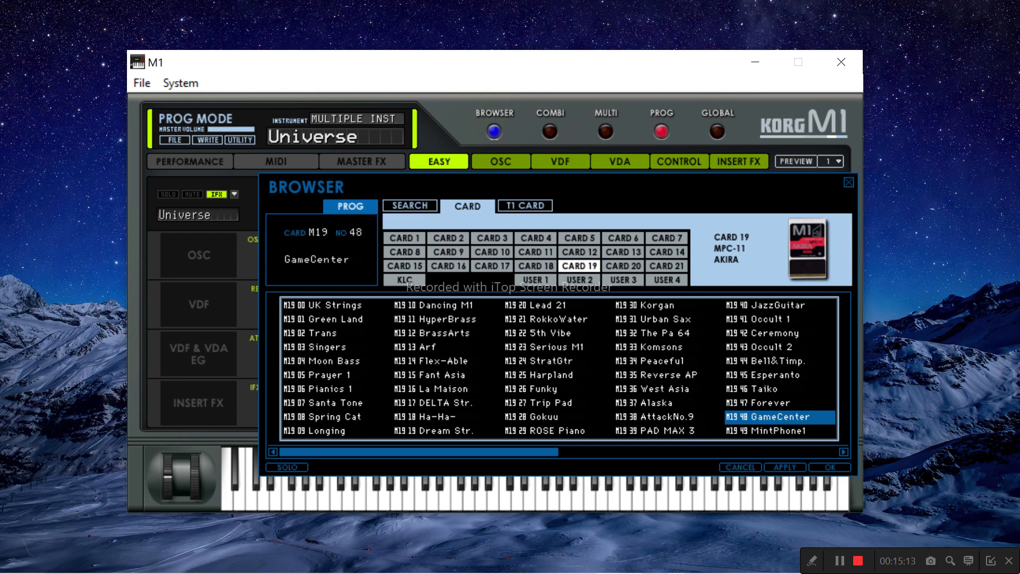
left_click(770, 431)
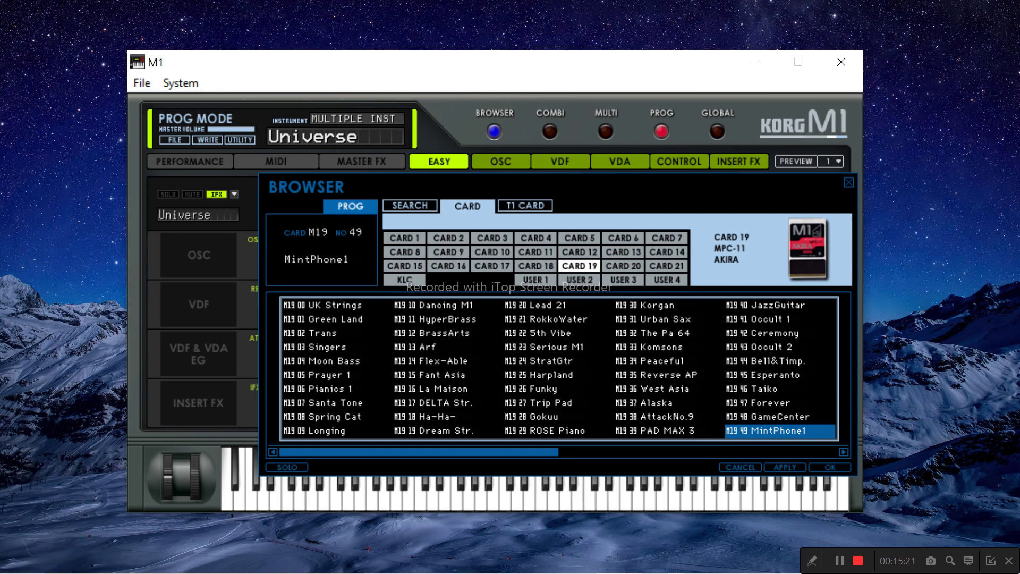
Show the Card 20 World Omnibus programs and audition 00 Ethereal through 05 BottleRing in sequence
left_click(623, 266)
left_click(330, 305)
key("Down")
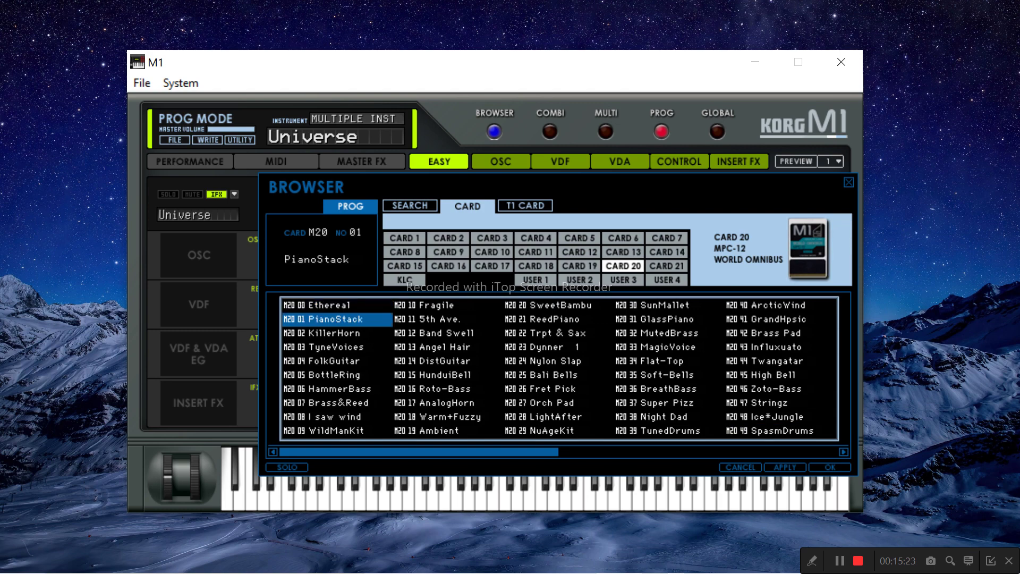
key("Up")
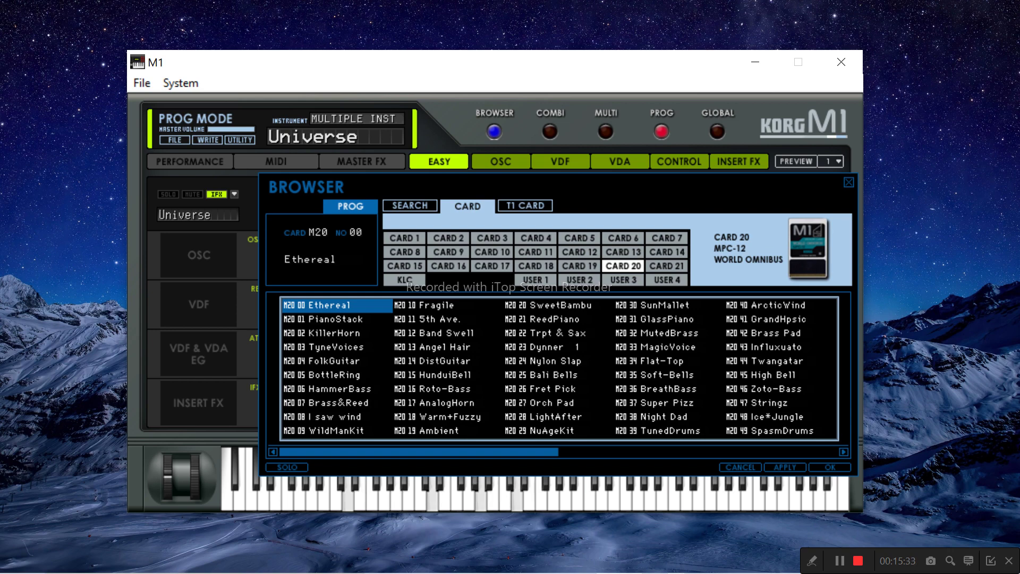
left_click(337, 319)
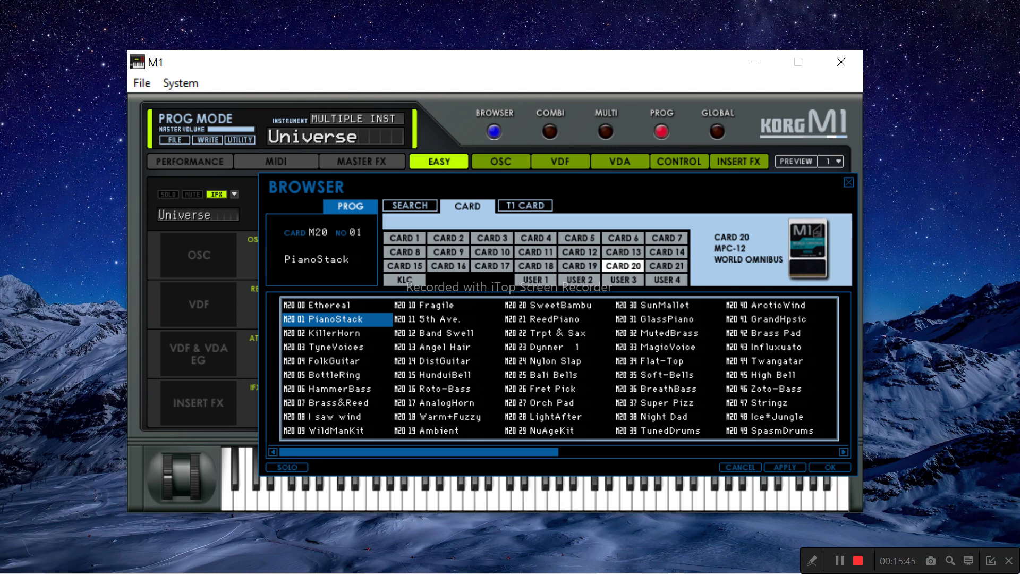
left_click(335, 333)
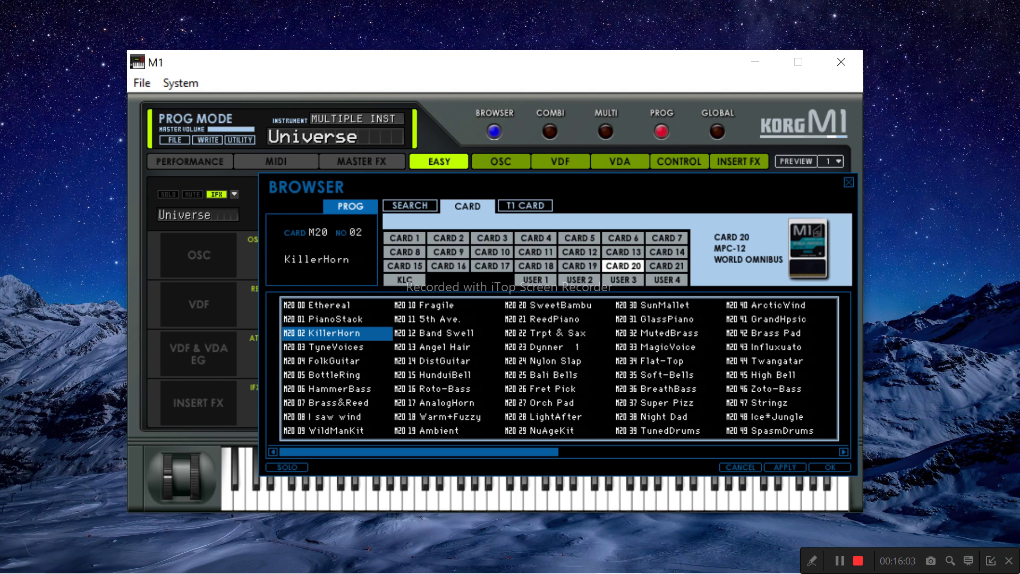
left_click(337, 348)
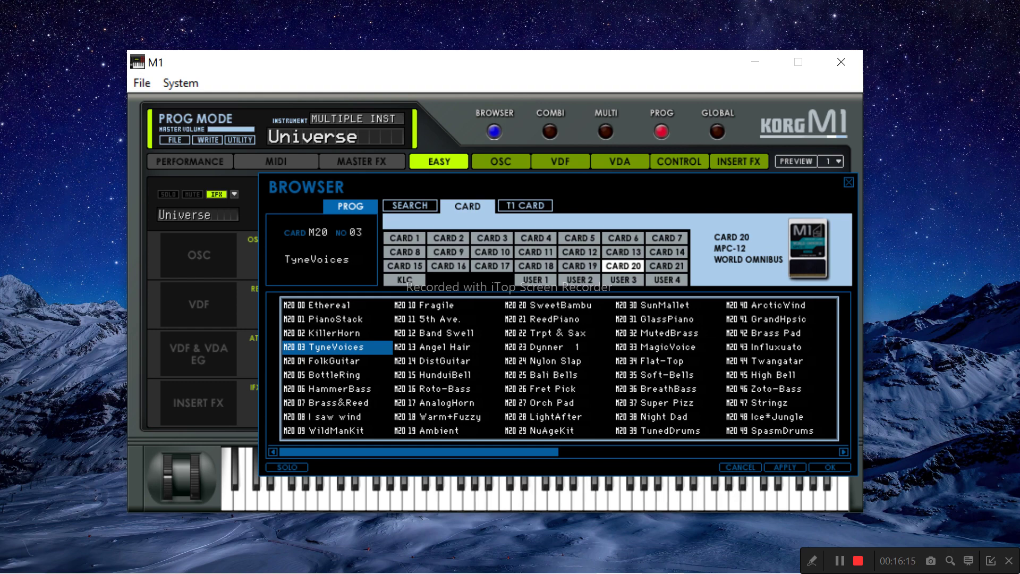
left_click(337, 361)
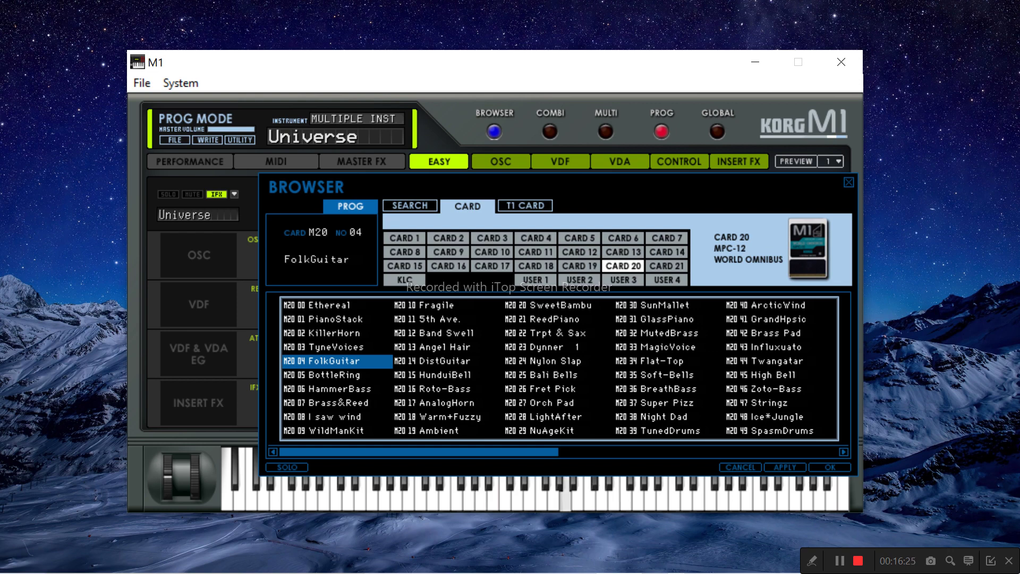
left_click(335, 375)
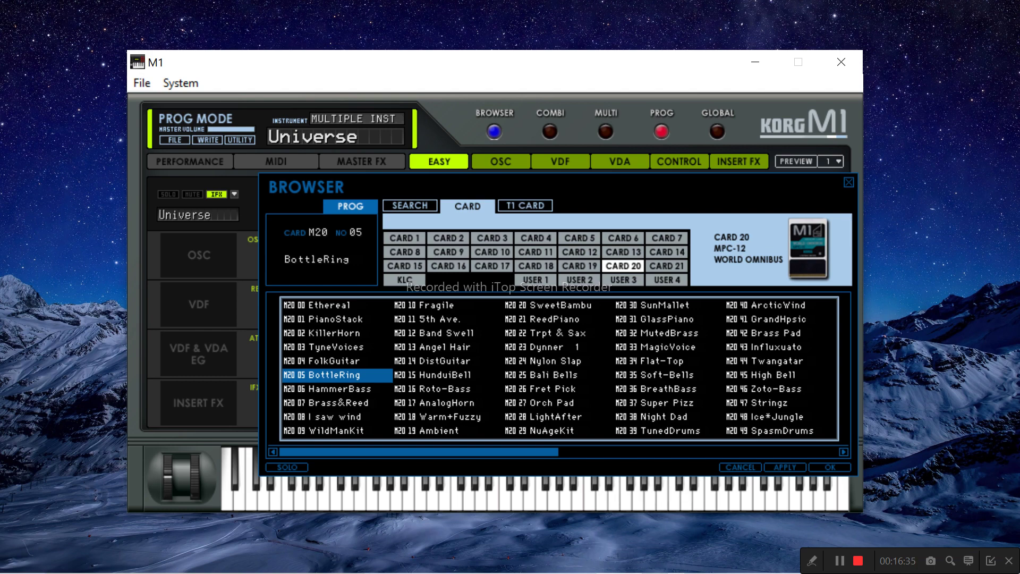
Audition Card 20 World Omnibus programs 06 HammerBass through 09 WildManKit in sequence
left_click(337, 388)
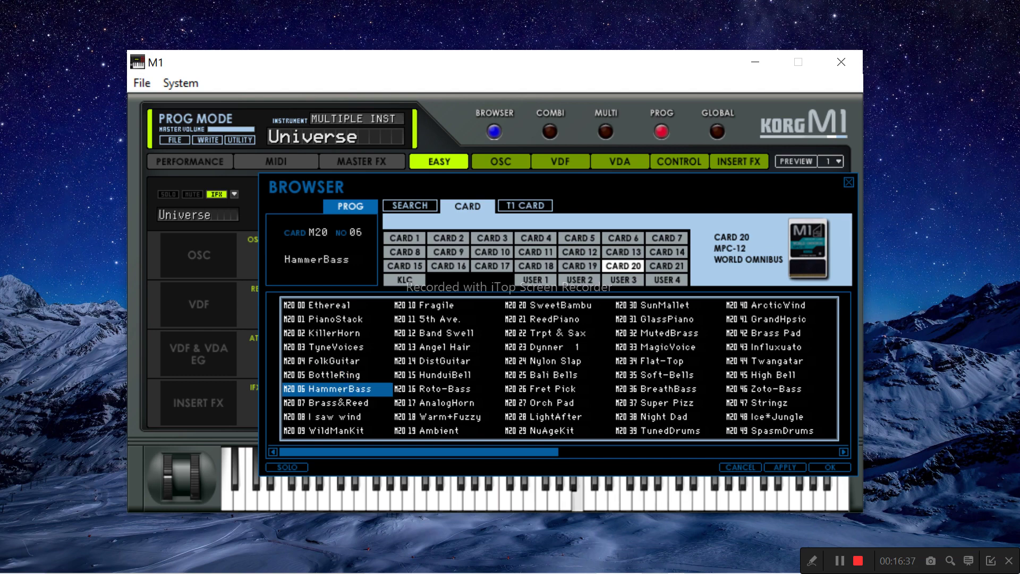
left_click(337, 403)
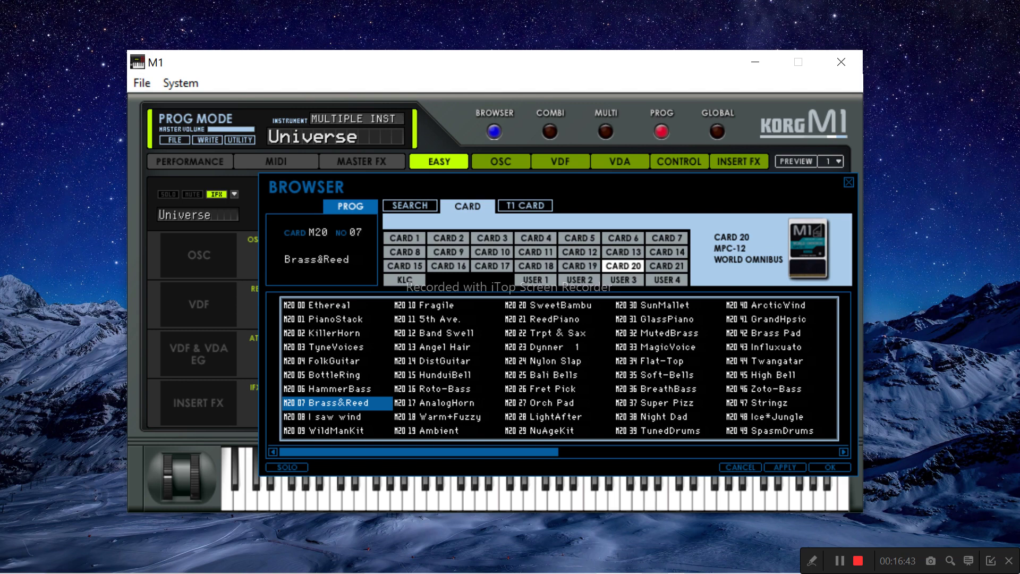
left_click(336, 417)
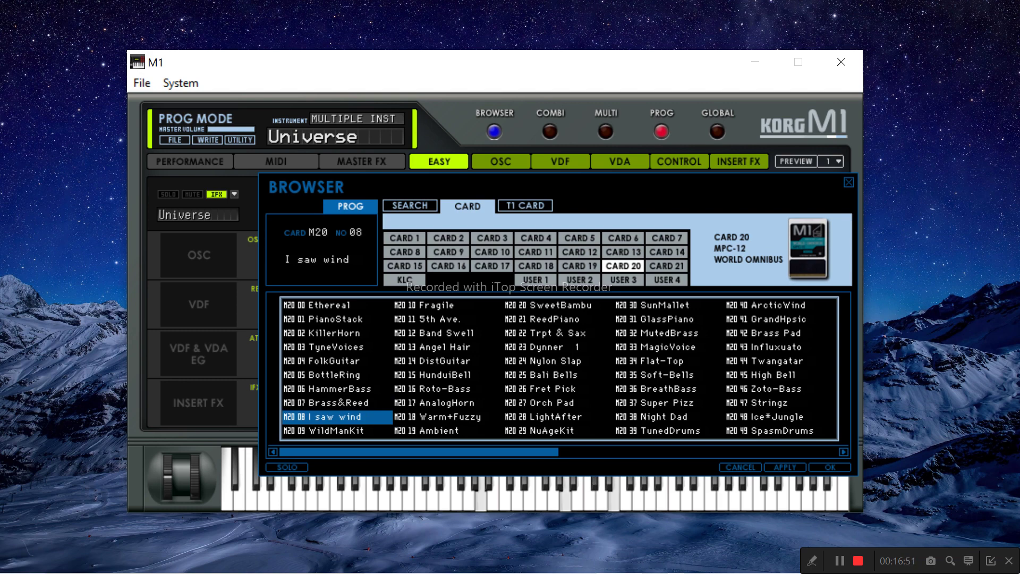
left_click(336, 431)
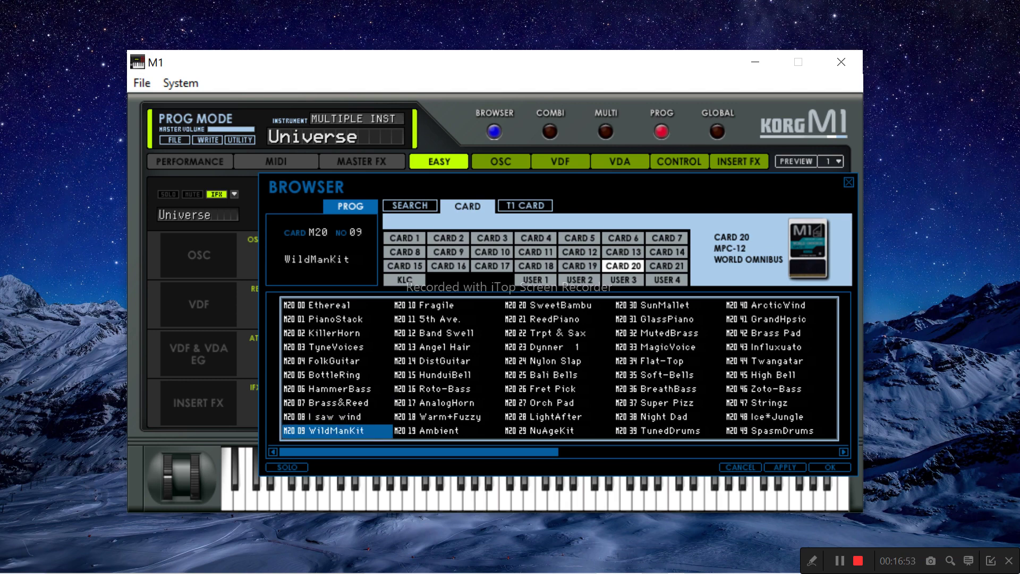
Audition Card 20 World Omnibus programs 10 Fragile through 19 Ambient in sequence
left_click(447, 305)
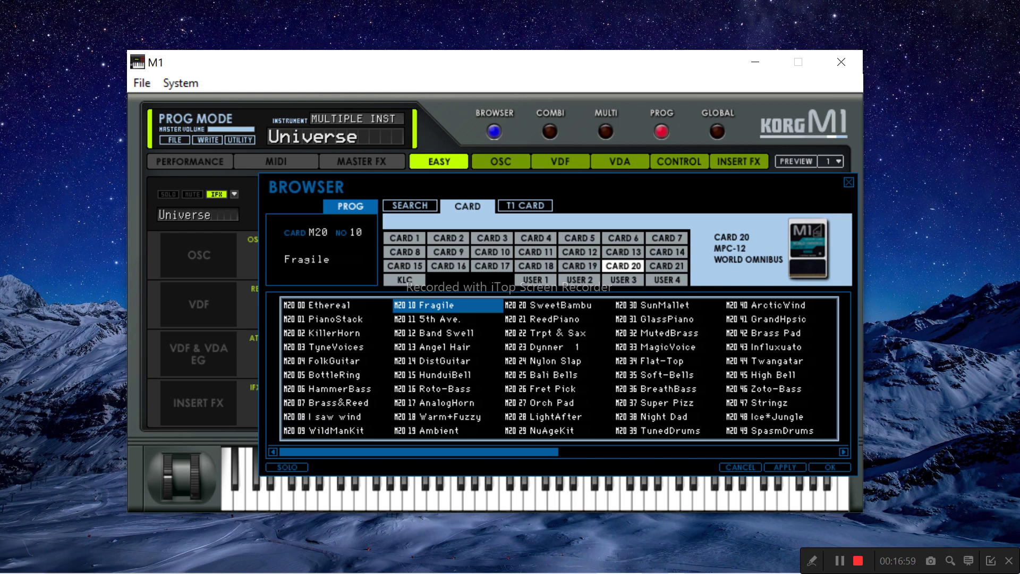
left_click(447, 319)
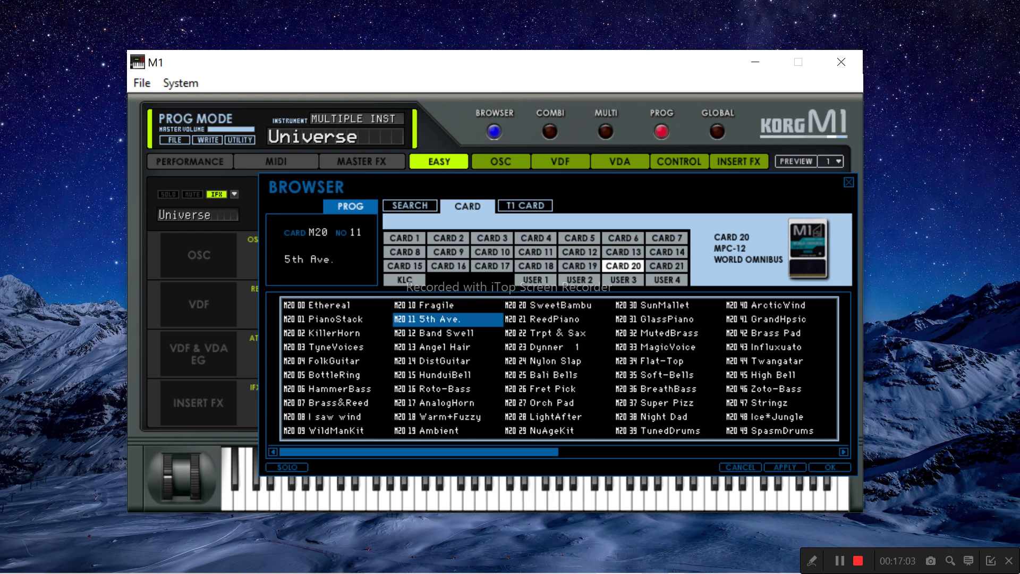
left_click(447, 333)
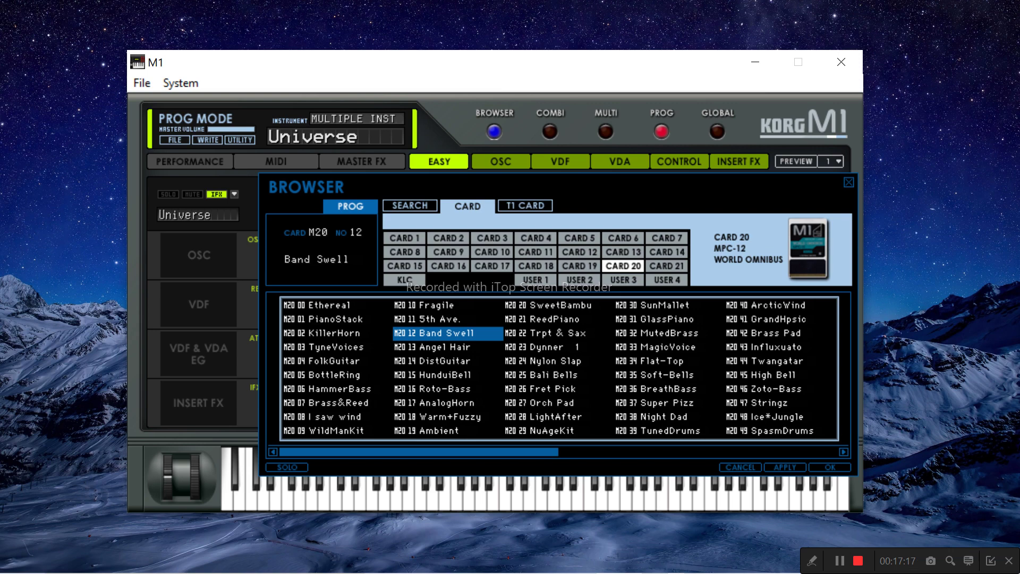
left_click(447, 347)
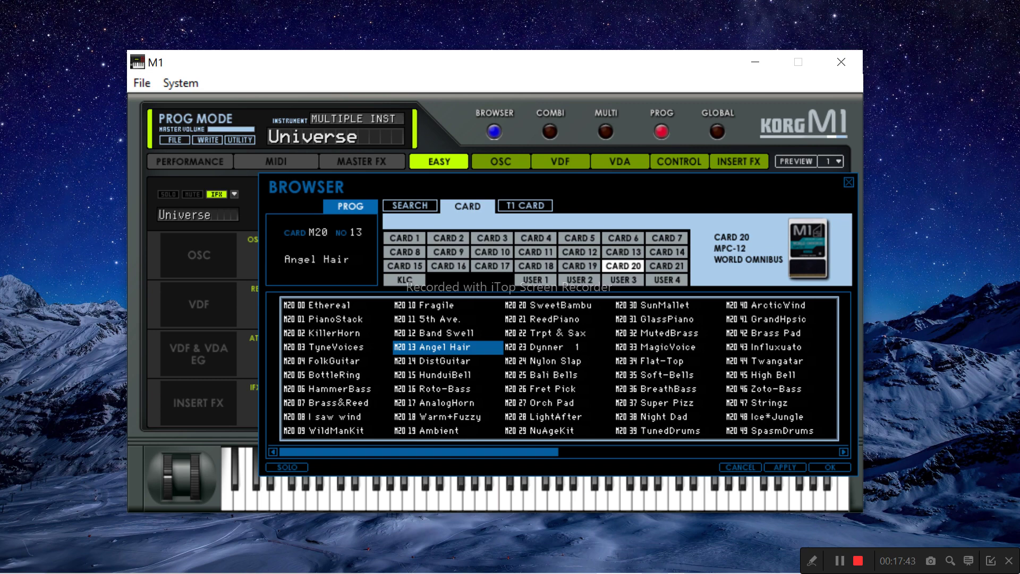
left_click(447, 361)
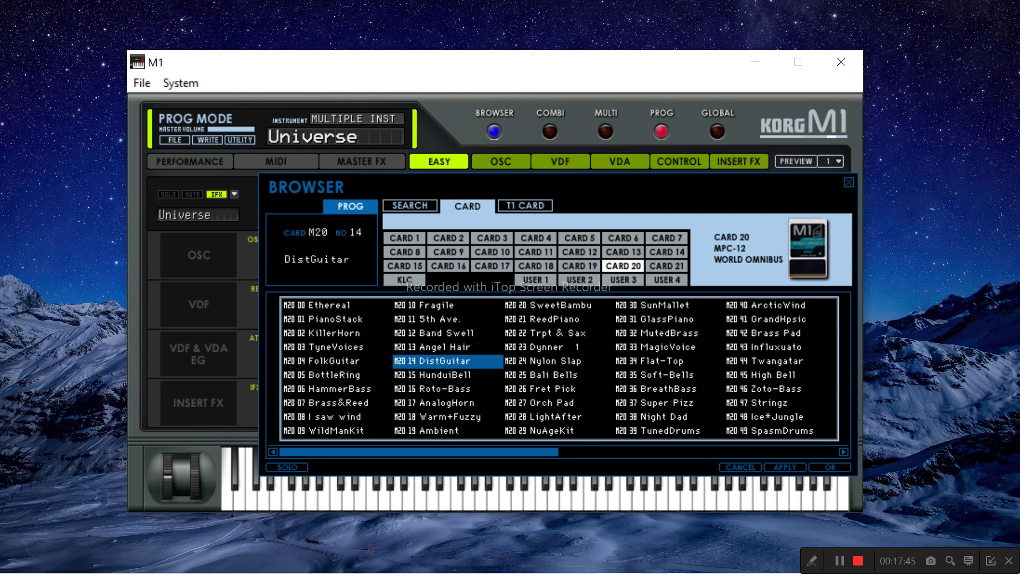
left_click(447, 375)
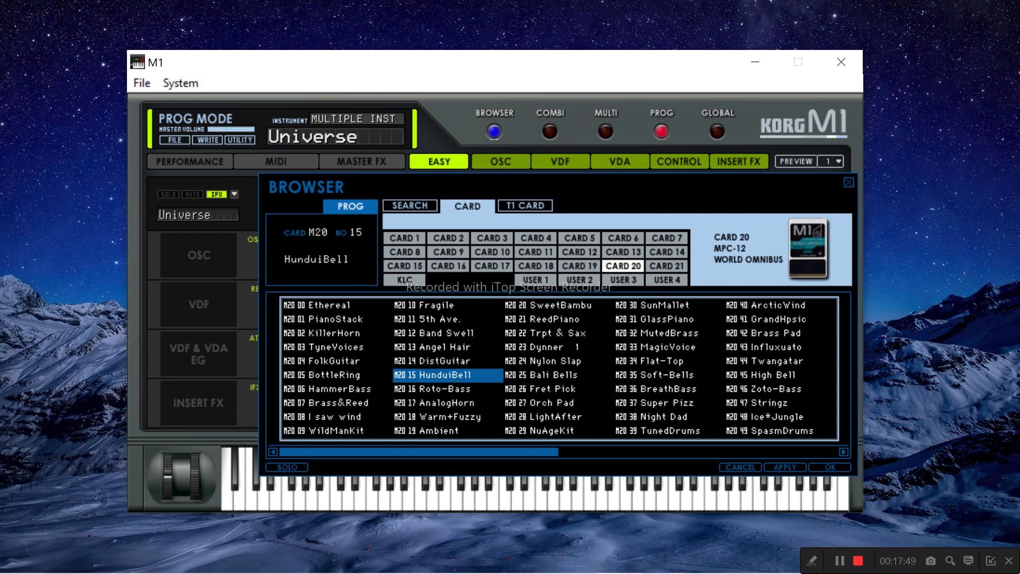
left_click(447, 389)
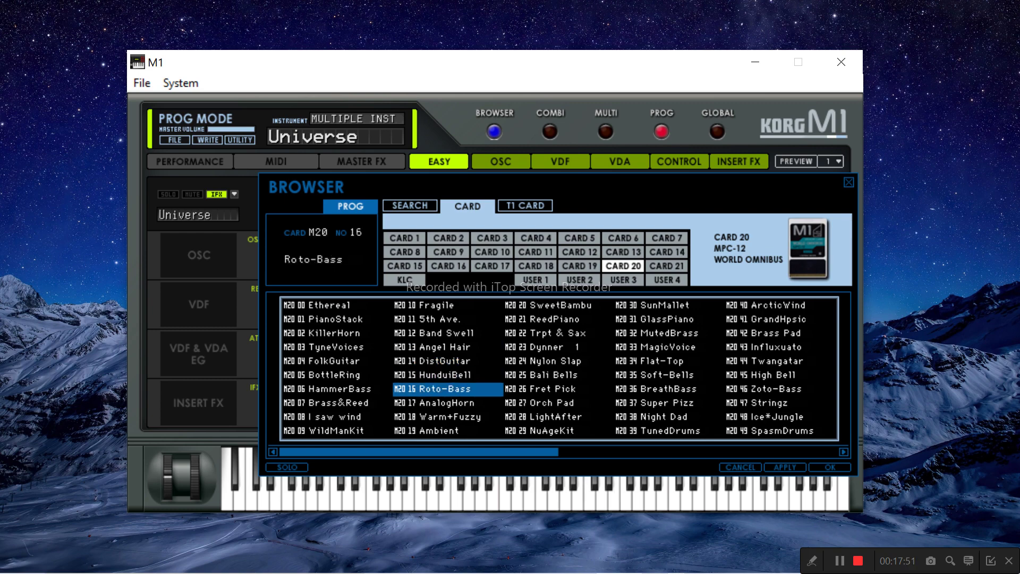
left_click(447, 403)
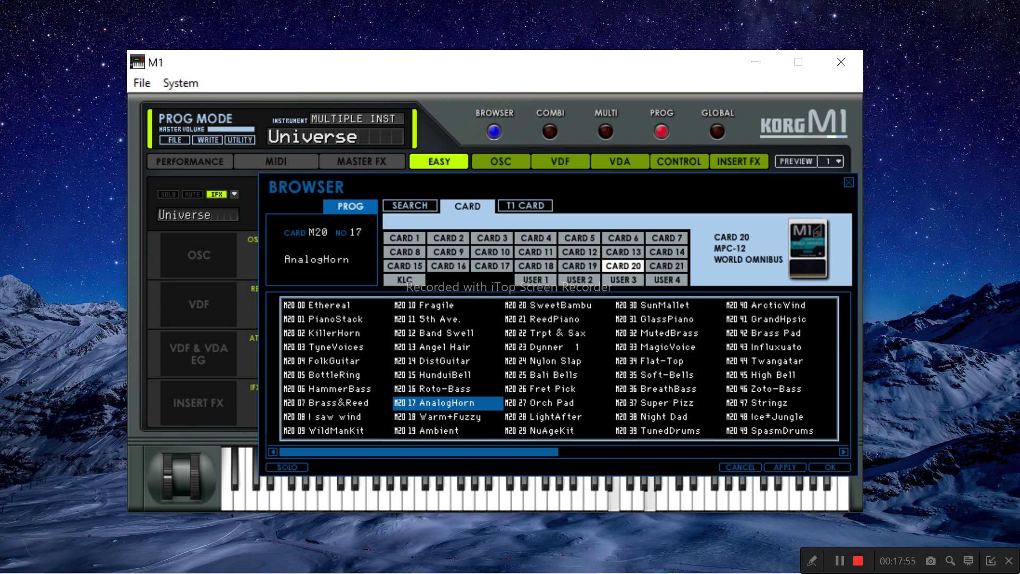
left_click(448, 417)
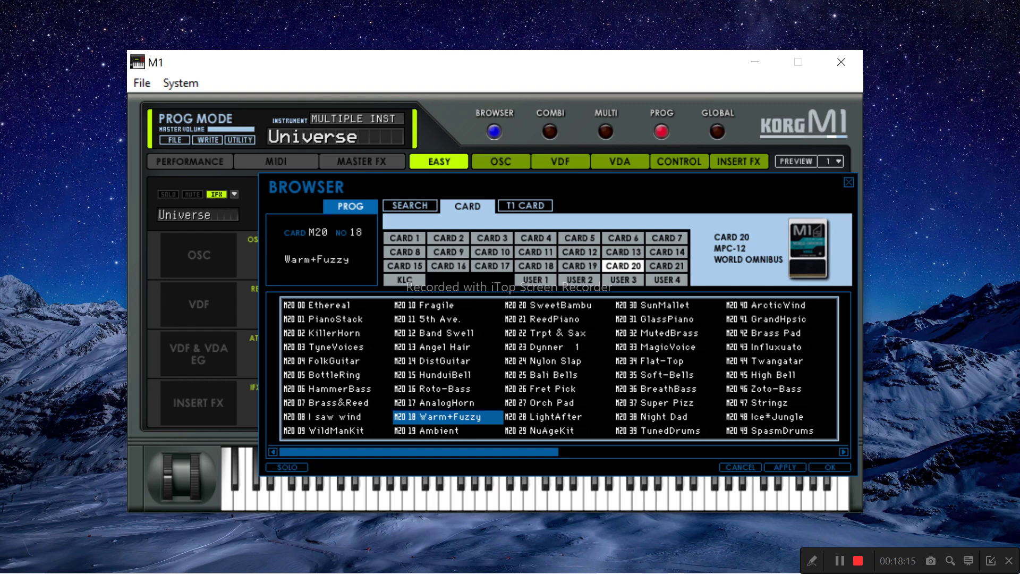
left_click(448, 431)
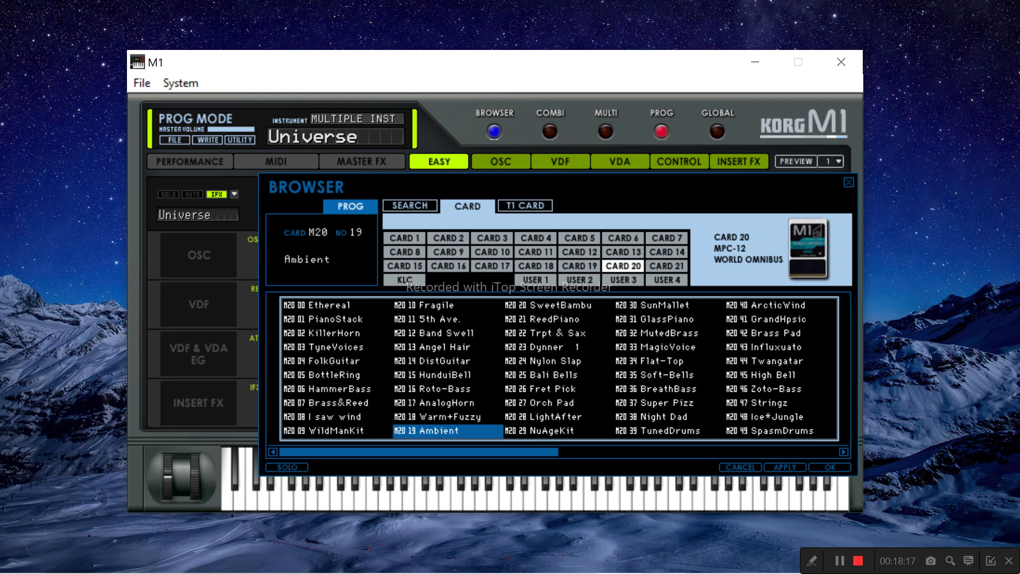
Audition Card 20 World Omnibus programs 20 SweetBambu through 29 NuAgeKit in sequence
left_click(558, 305)
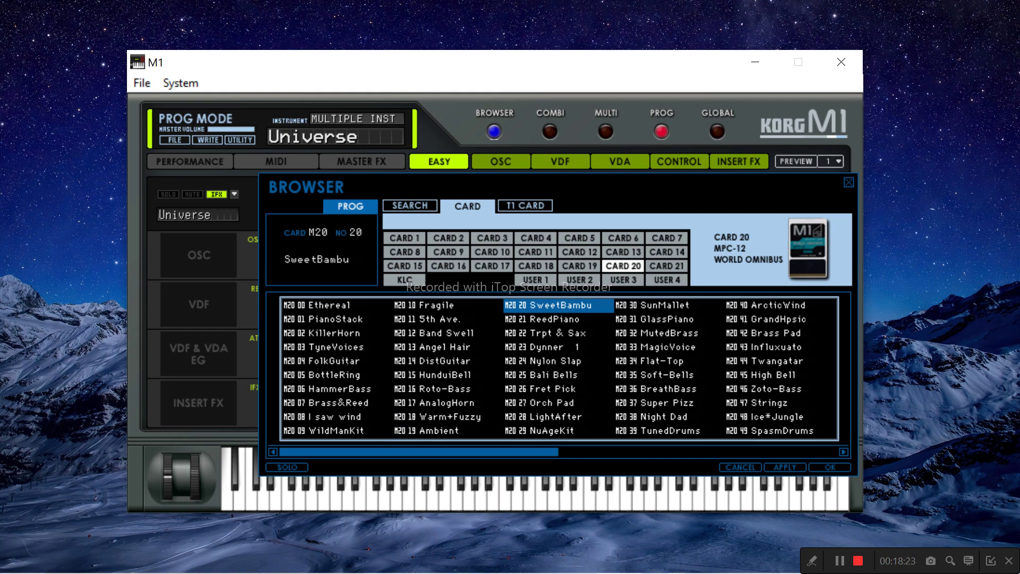
left_click(557, 319)
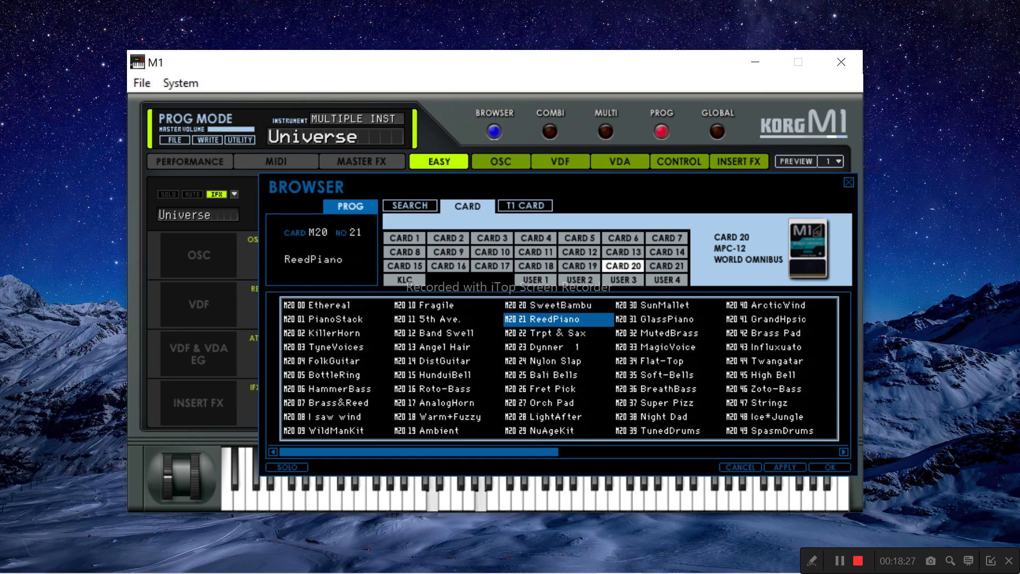
left_click(558, 333)
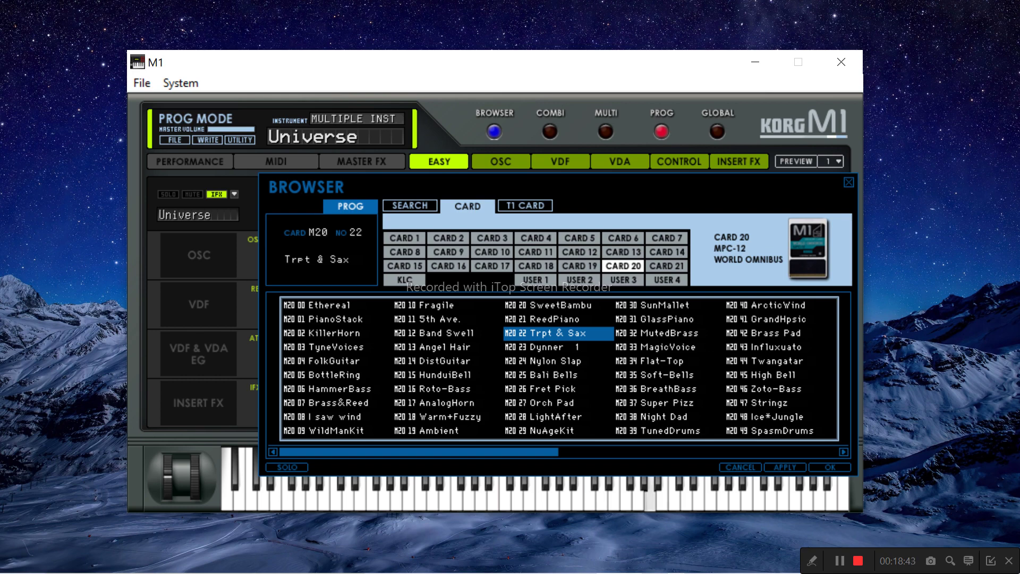
left_click(558, 347)
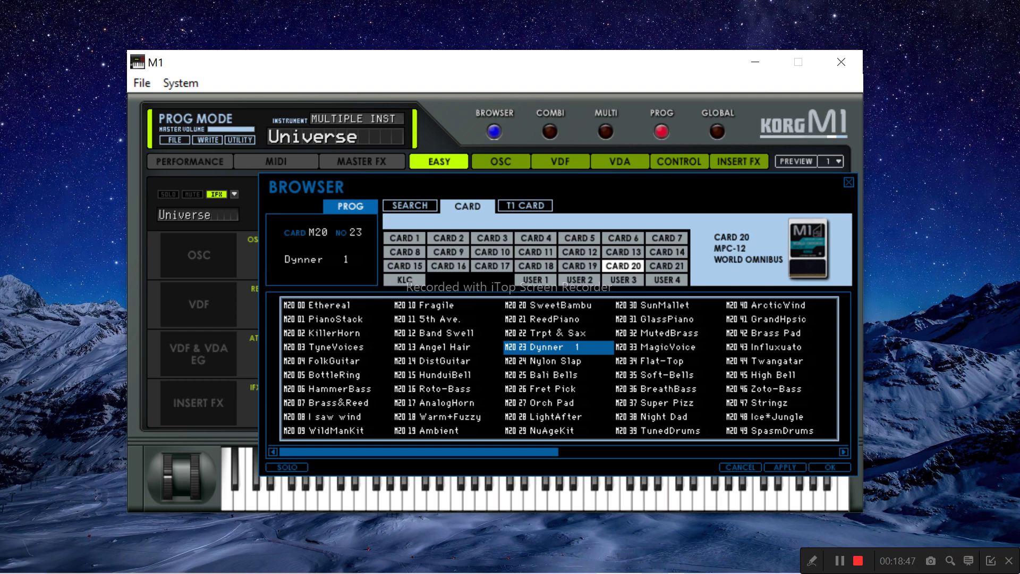
left_click(558, 361)
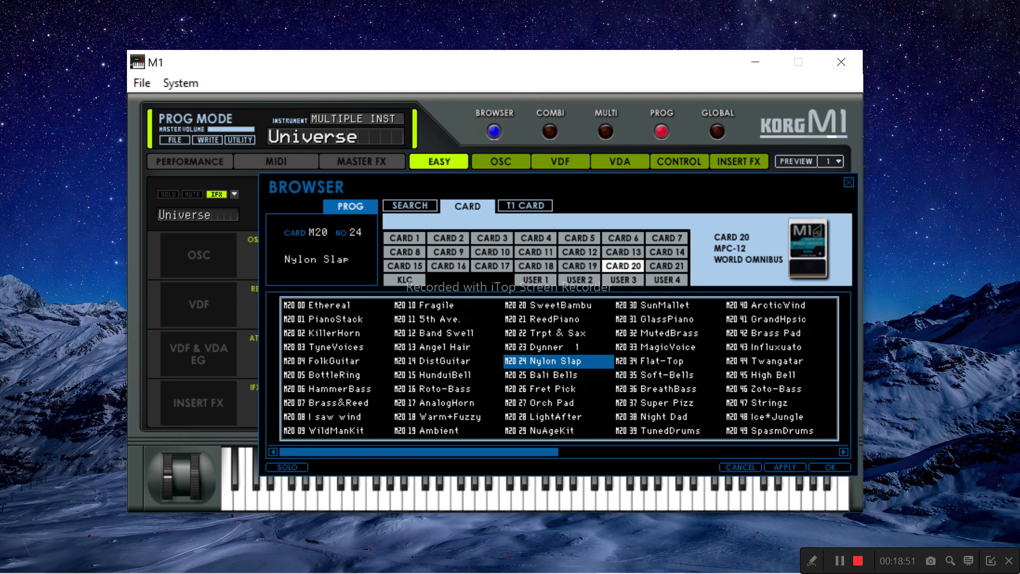
left_click(558, 375)
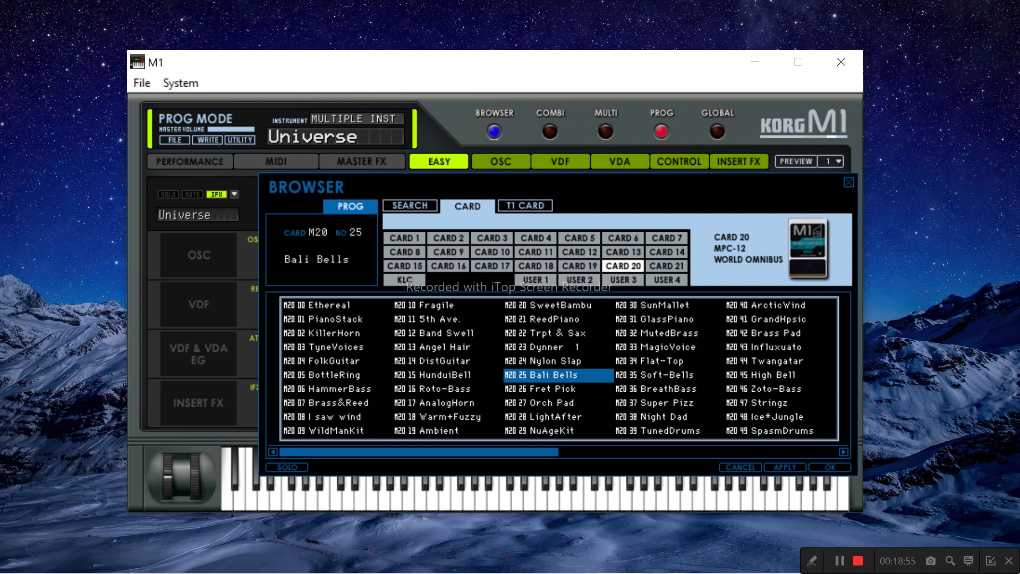
left_click(558, 388)
left_click(558, 403)
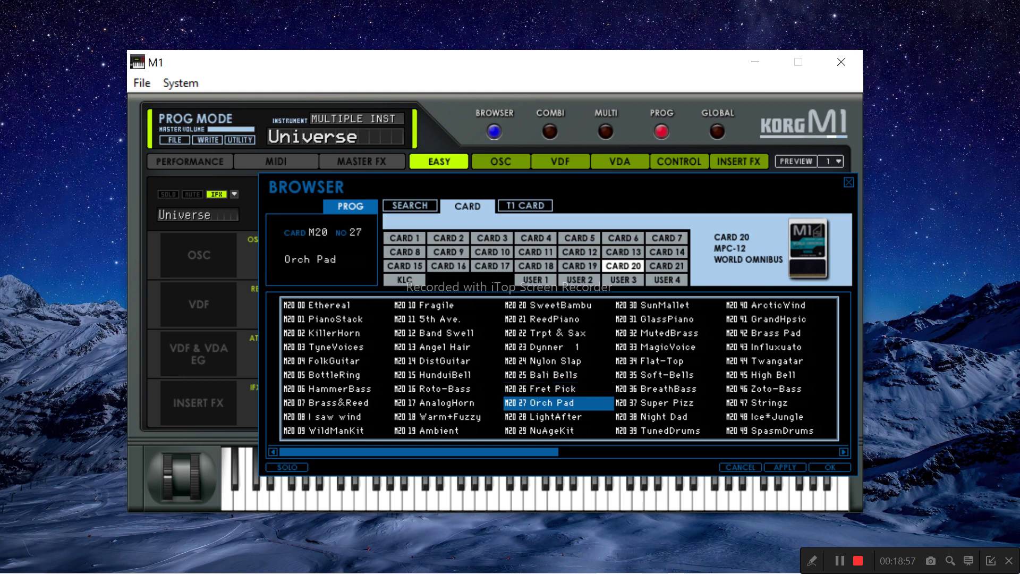
left_click(558, 417)
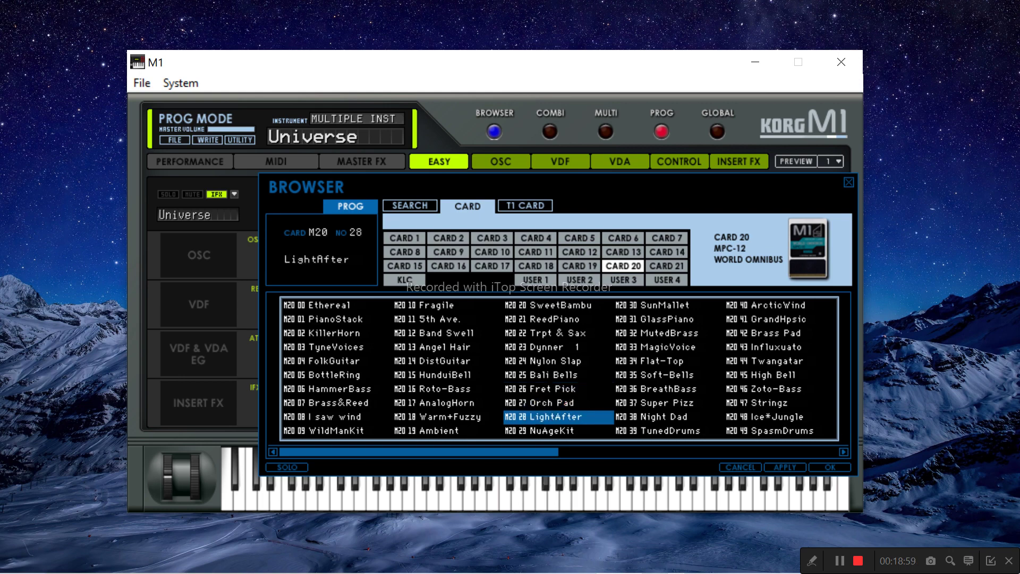
left_click(557, 431)
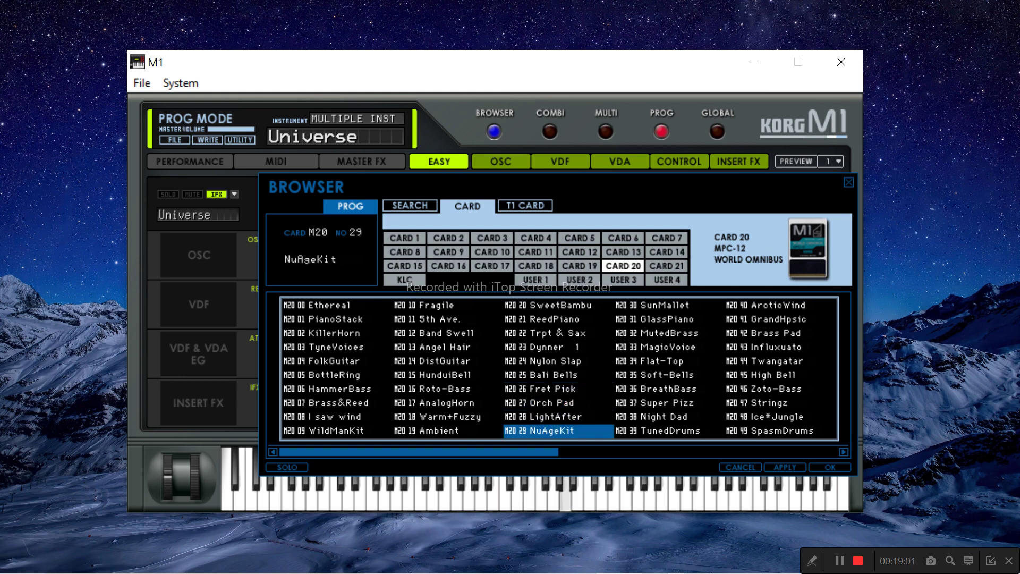
Audition Card 20 World Omnibus programs 30 SunMallet through 39 TunedDrums in sequence
left_click(668, 305)
left_click(668, 320)
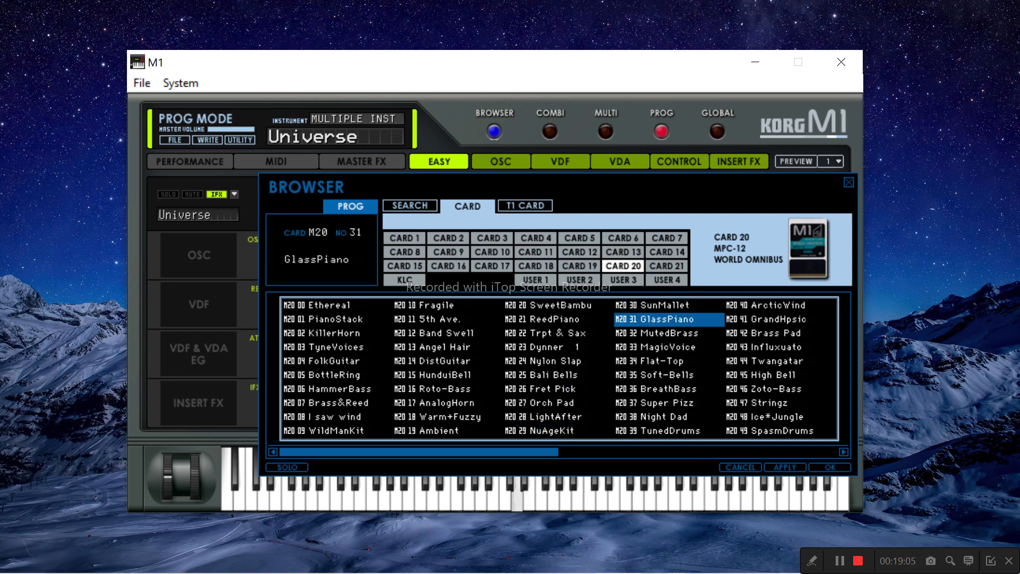
left_click(669, 333)
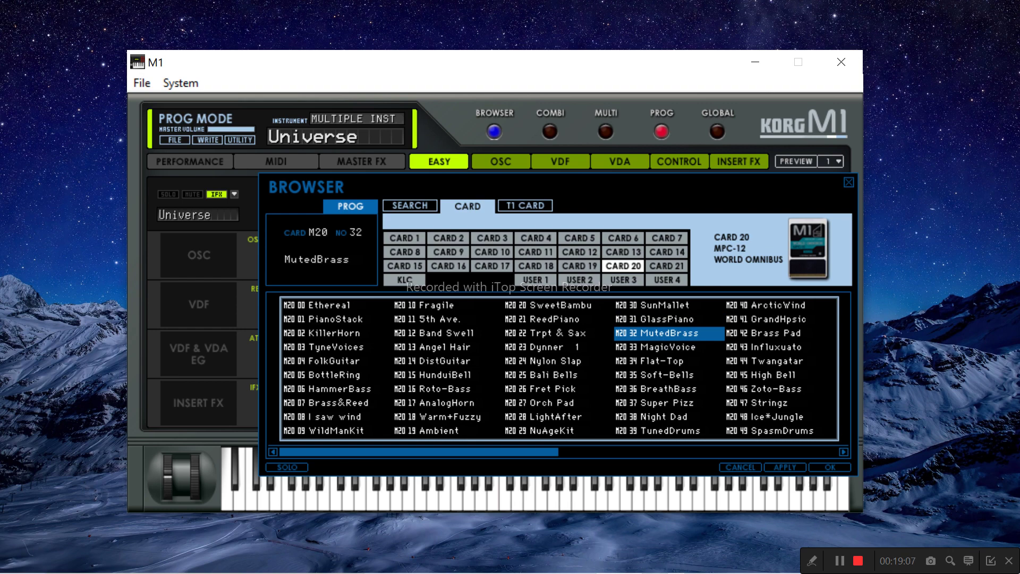
left_click(668, 347)
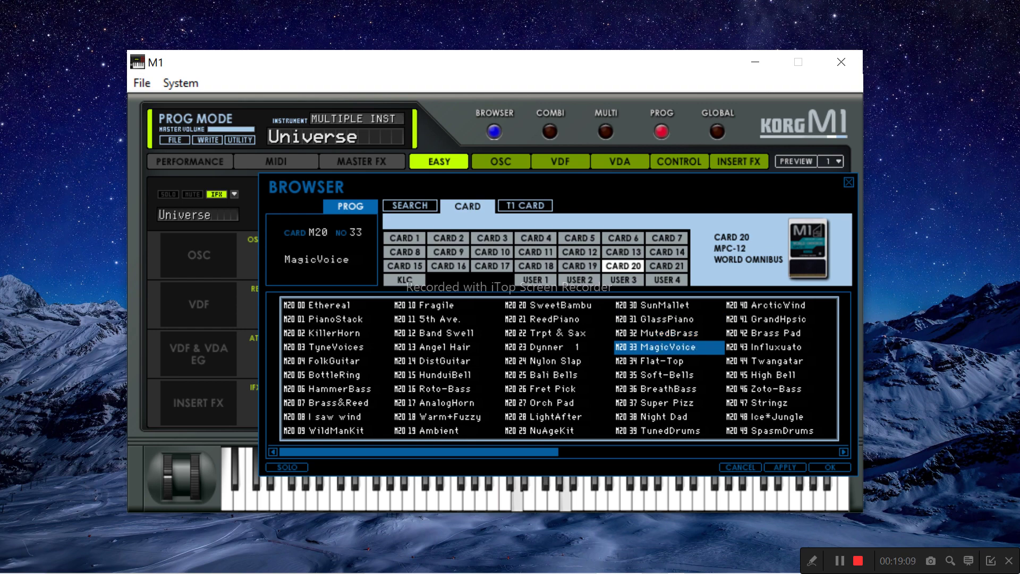
left_click(668, 361)
left_click(668, 375)
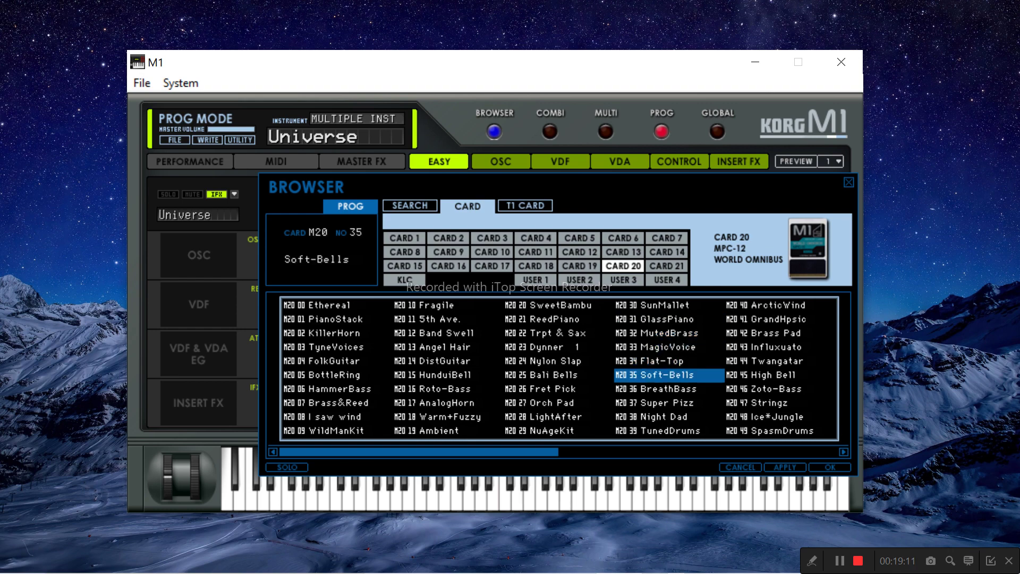
left_click(668, 388)
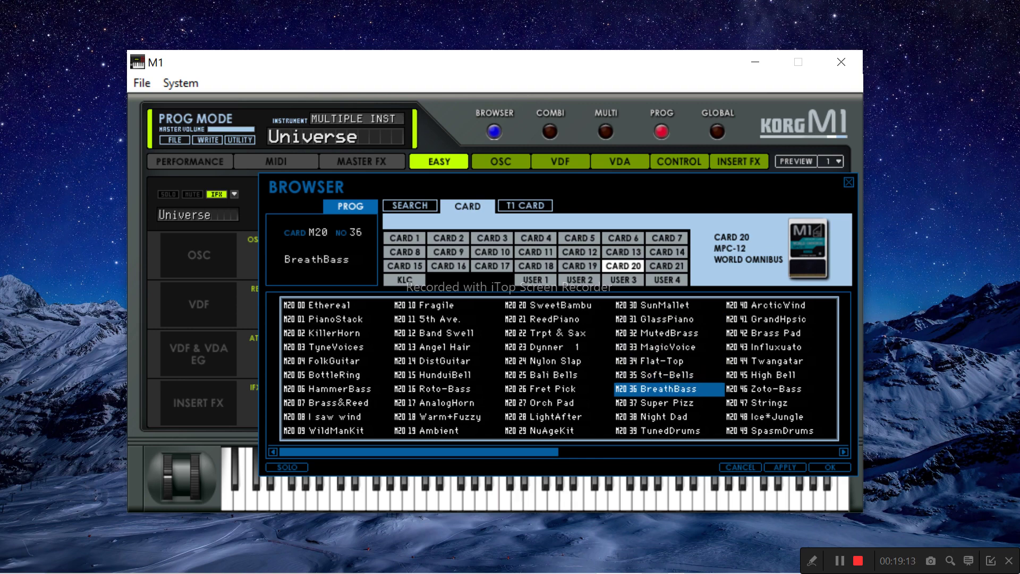
left_click(669, 403)
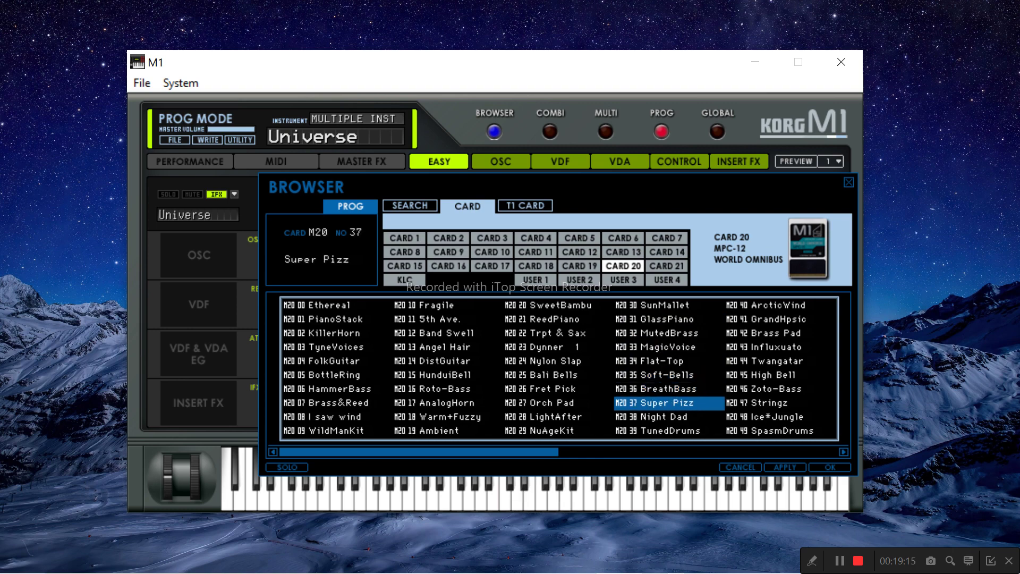
left_click(668, 417)
left_click(668, 431)
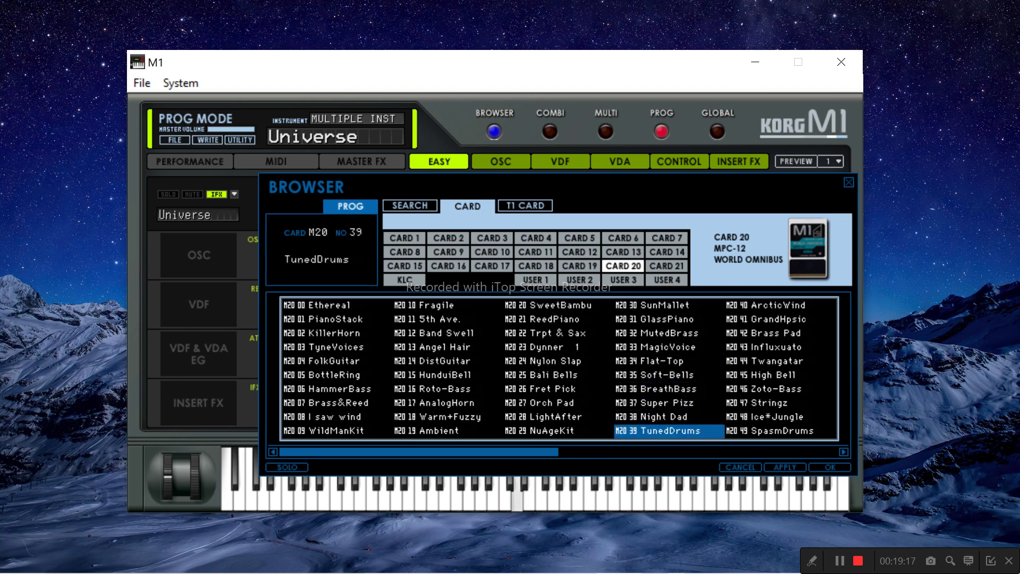
Audition Card 20 World Omnibus programs 40 ArcticWind through 50 I Saw Time in sequence
left_click(778, 305)
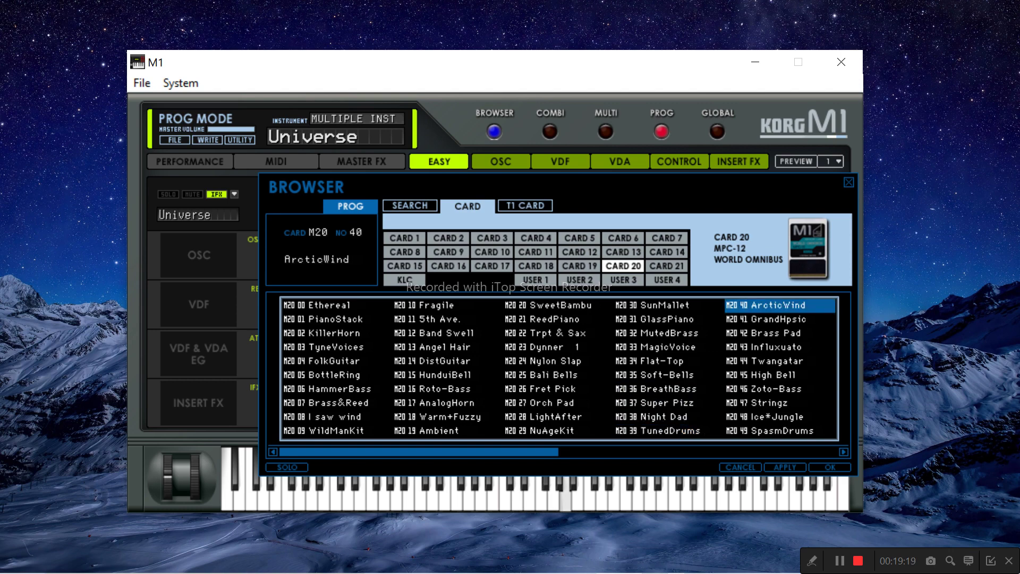
left_click(778, 319)
left_click(778, 333)
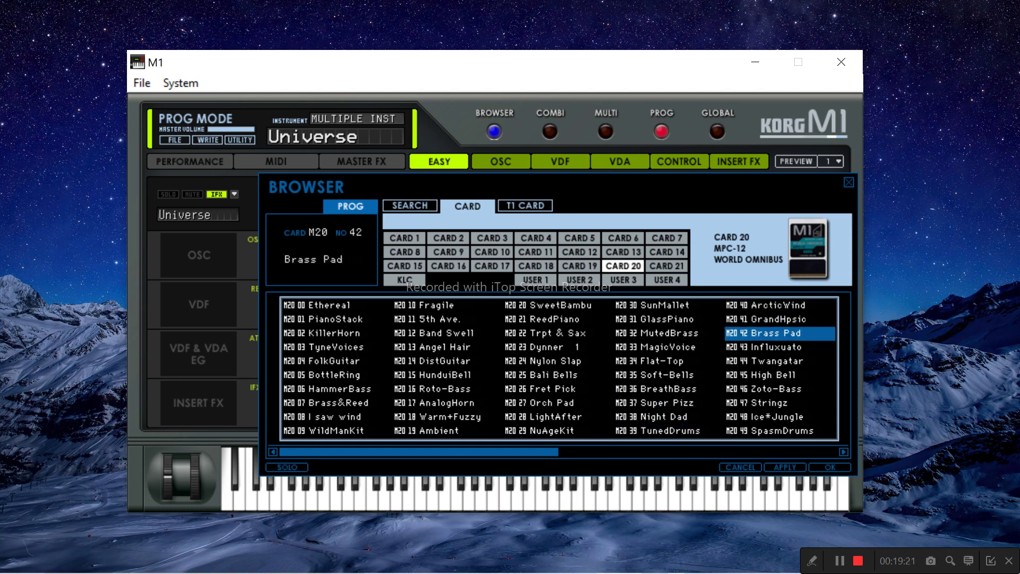
left_click(778, 347)
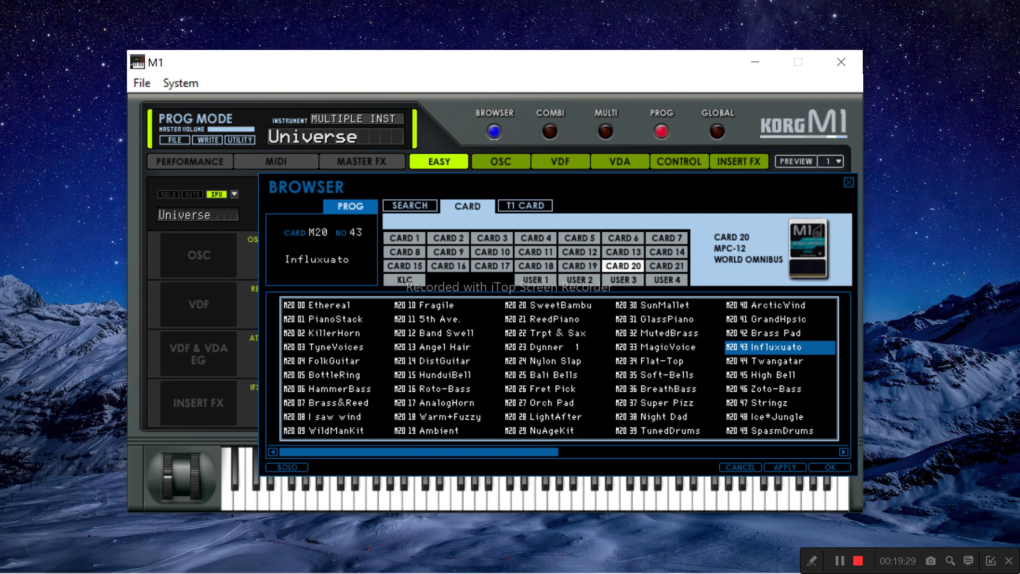
left_click(779, 361)
left_click(779, 375)
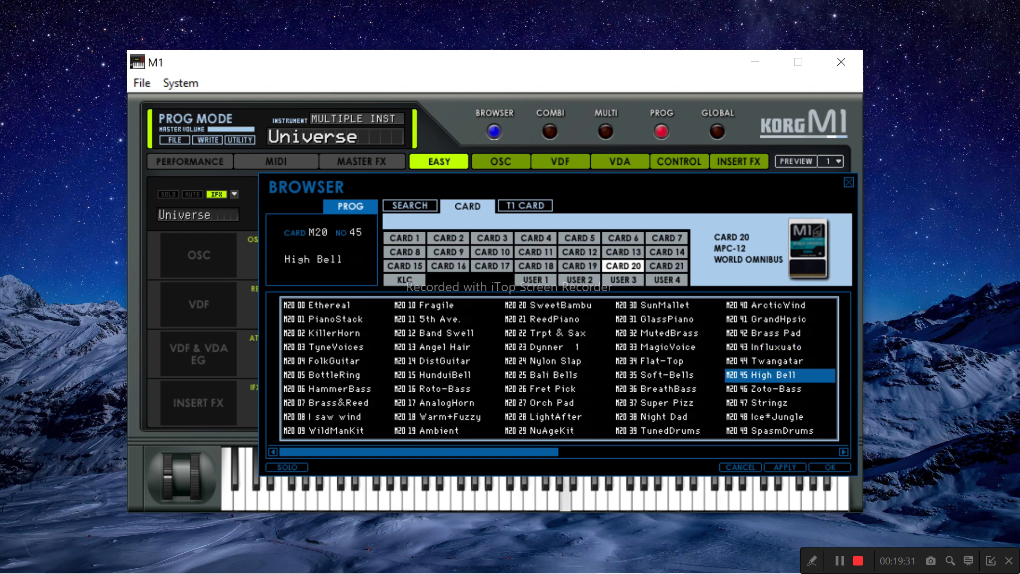
left_click(779, 389)
left_click(779, 403)
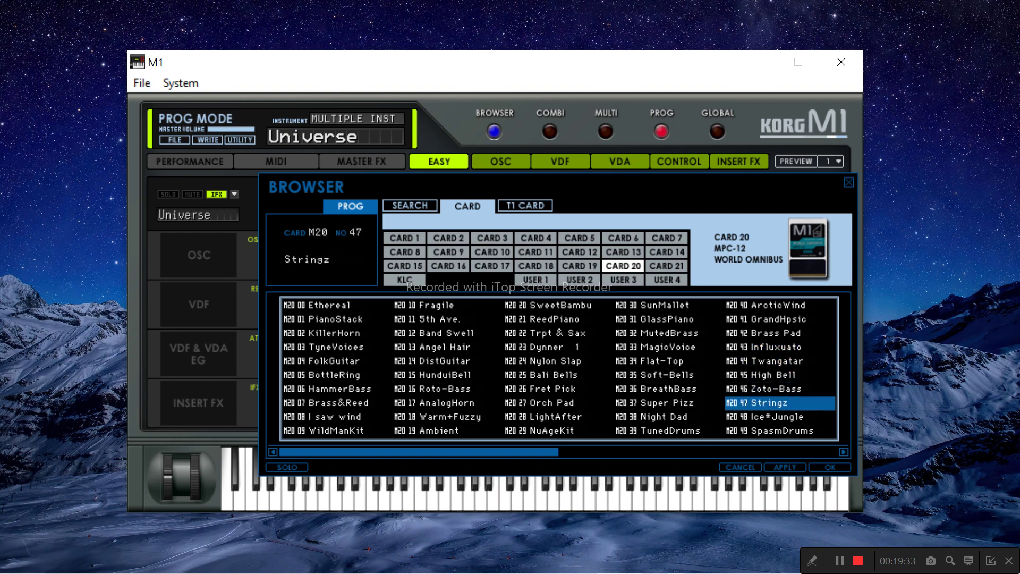
left_click(779, 417)
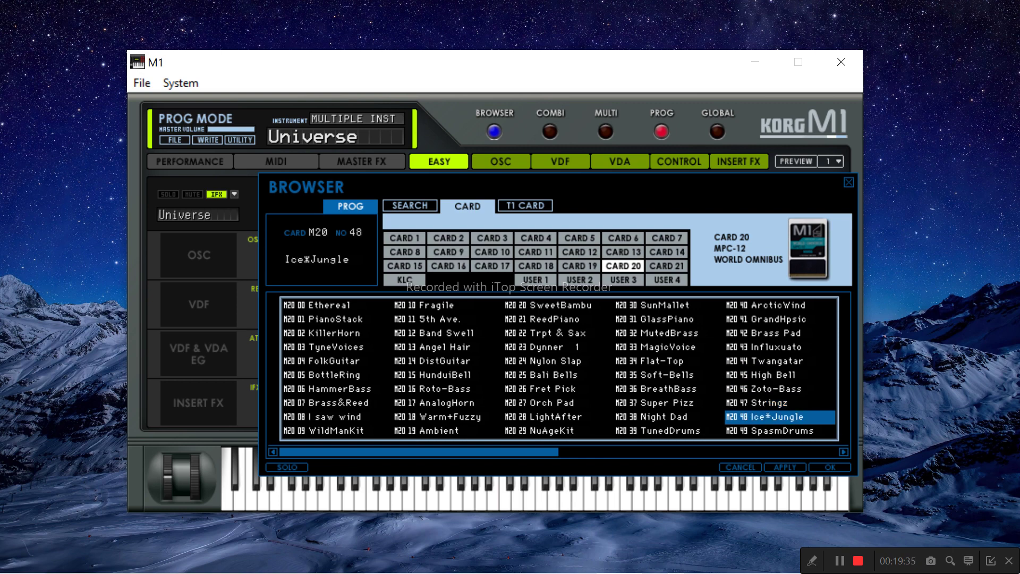
left_click(779, 430)
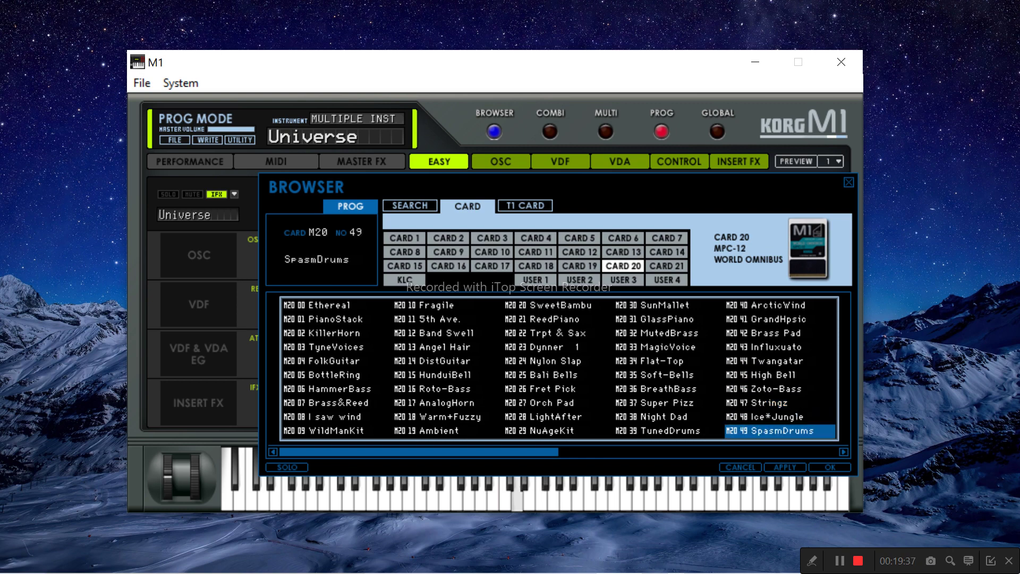
key("Down")
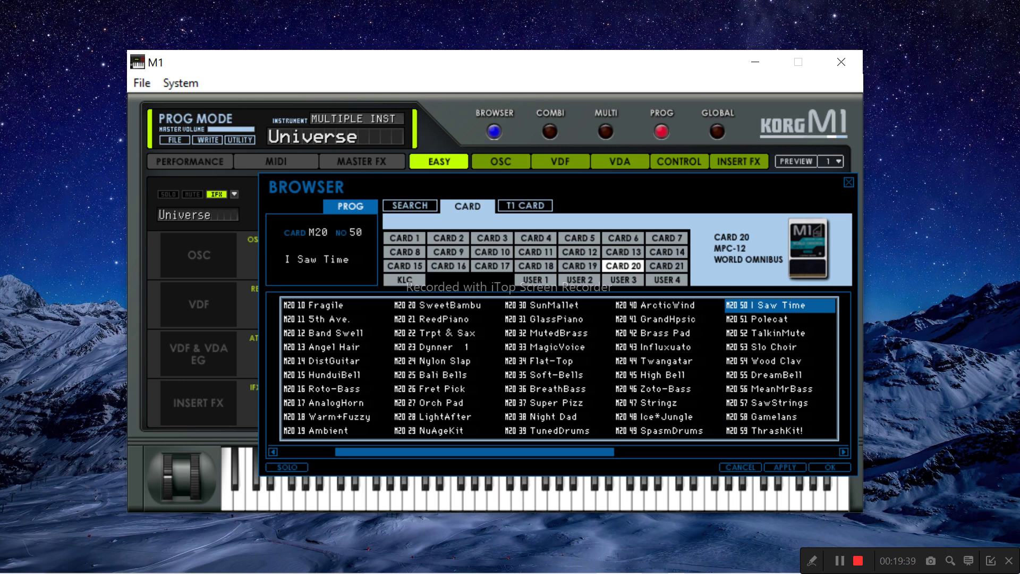